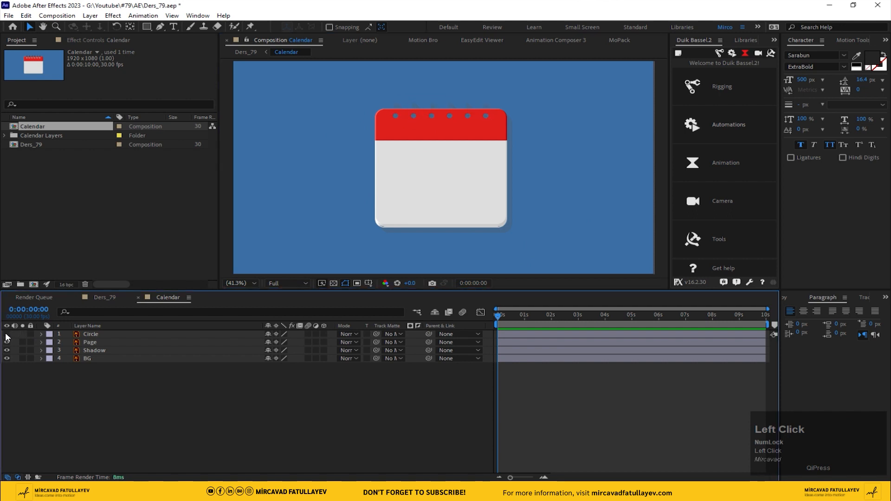
- Examine the Calendar composition's Circle, Page, Shadow and BG layers by hiding and soloing them in turn
left_click(7, 335)
left_click(7, 342)
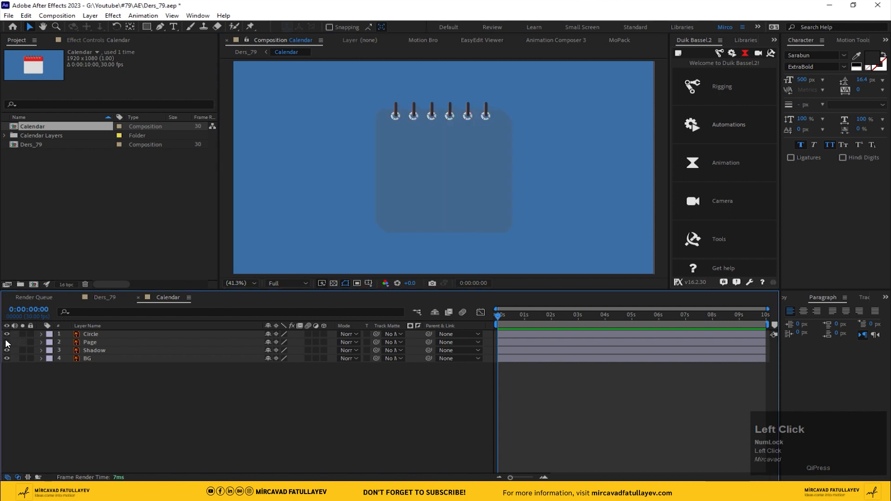
left_click(7, 342)
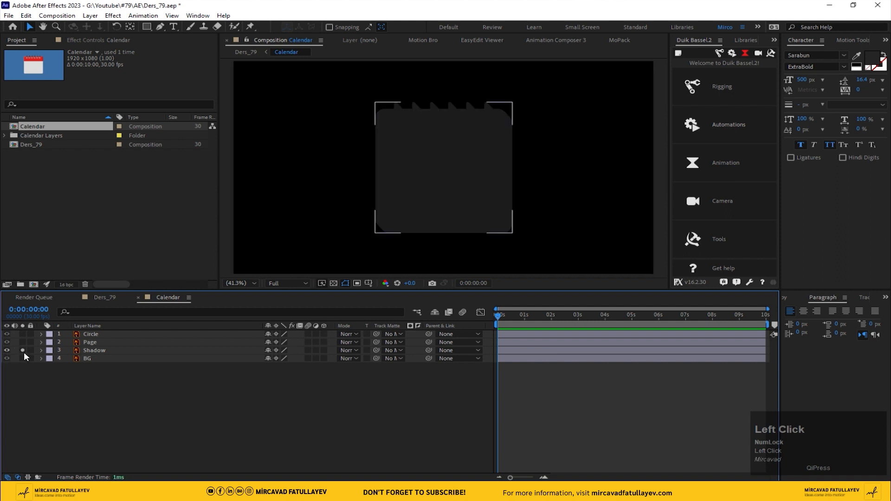
left_click(22, 357)
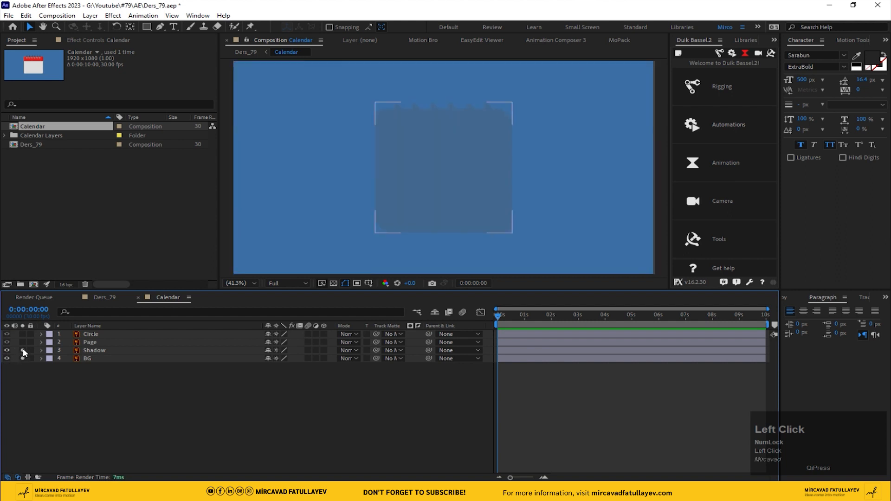
left_click(23, 342)
left_click(23, 334)
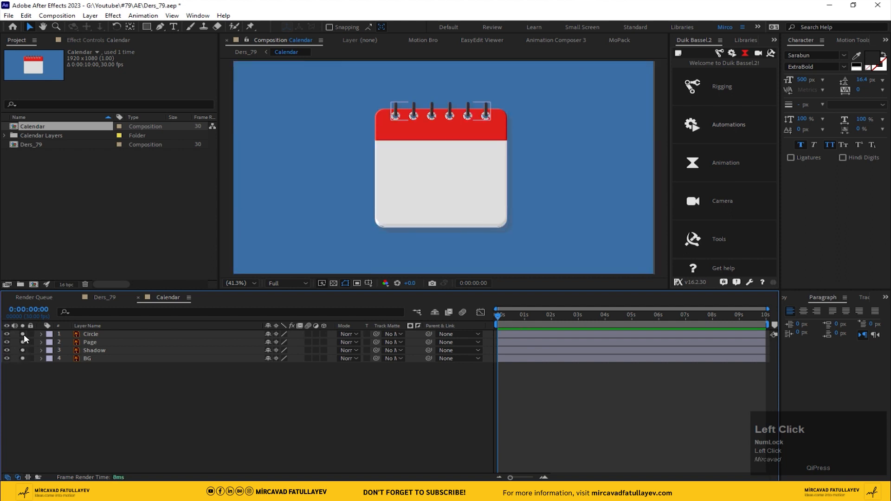
left_click_drag(6, 365, 9, 351)
left_click(90, 358)
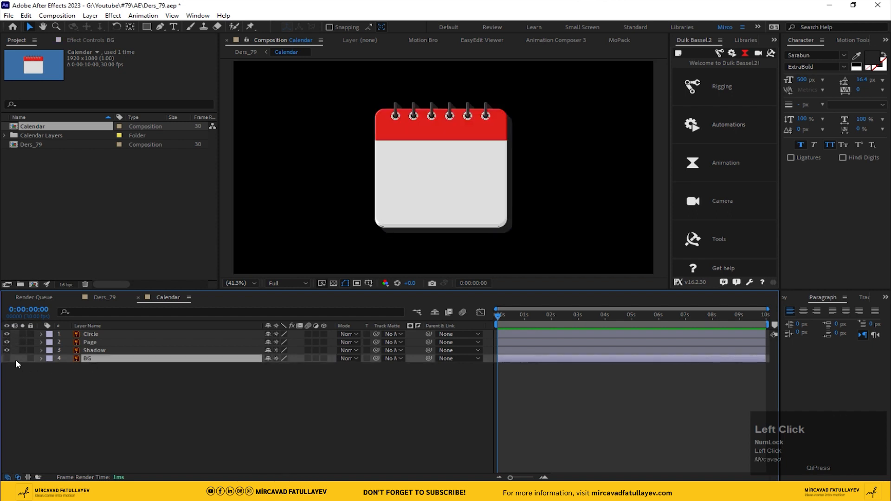
left_click(4, 358)
left_click(6, 358)
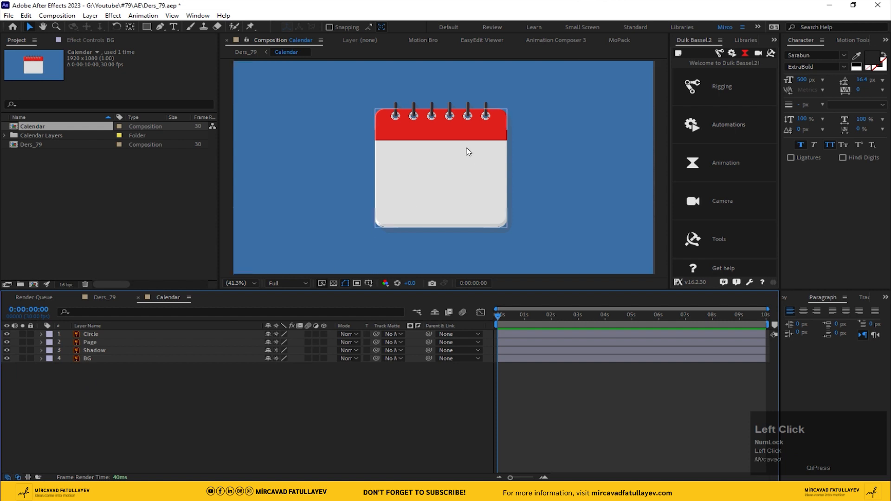
- Solo the Page layer and pre-compose it as Yanvar, leaving all attributes in Calendar
left_click(93, 349)
left_click(92, 343)
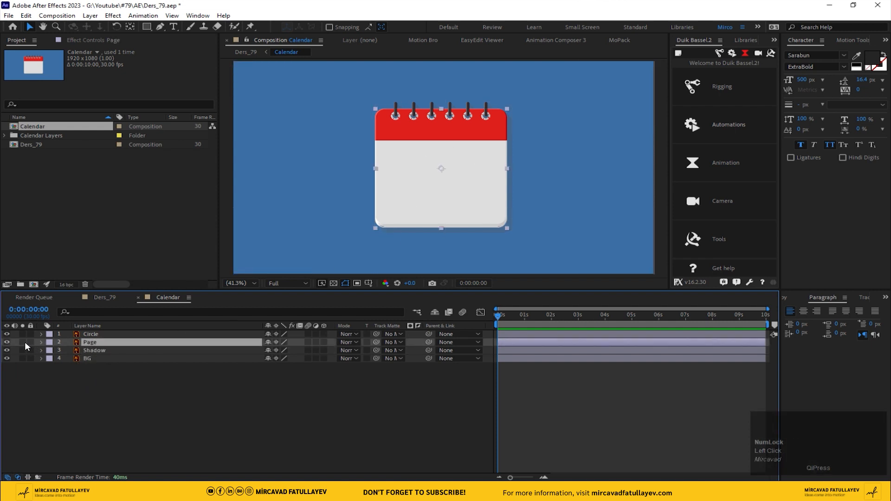
left_click(22, 342)
right_click(88, 342)
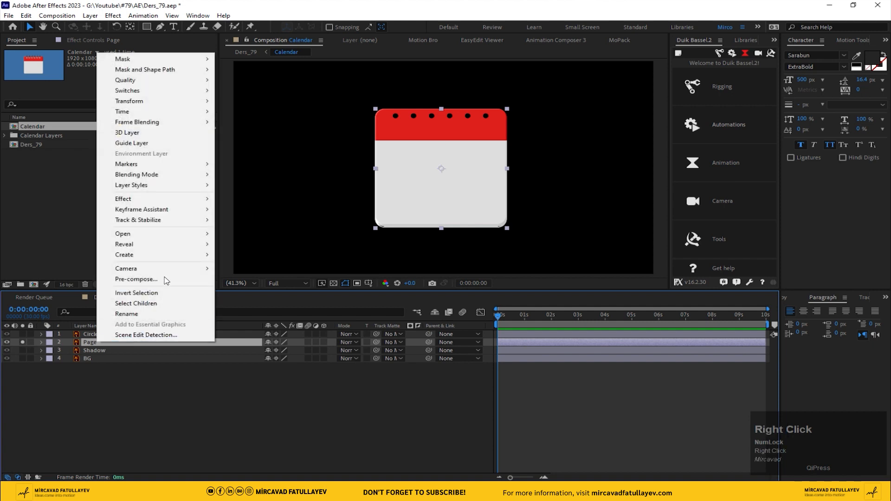
left_click(163, 276)
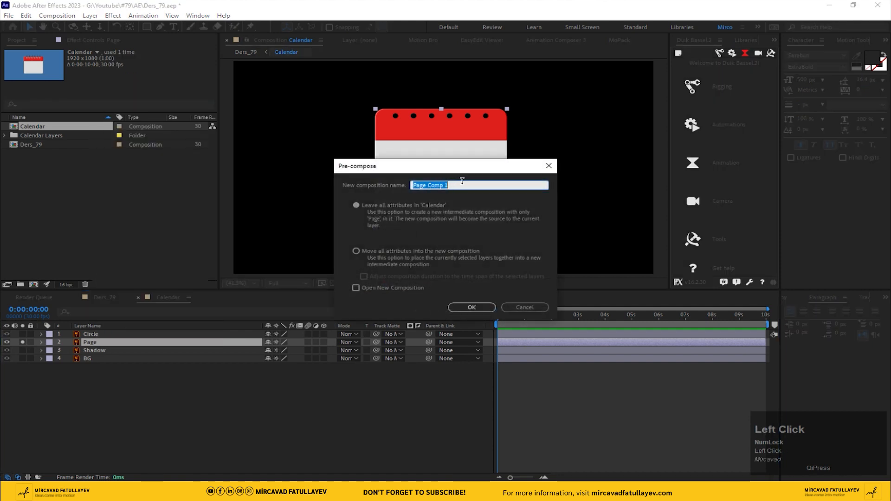
type("Ya")
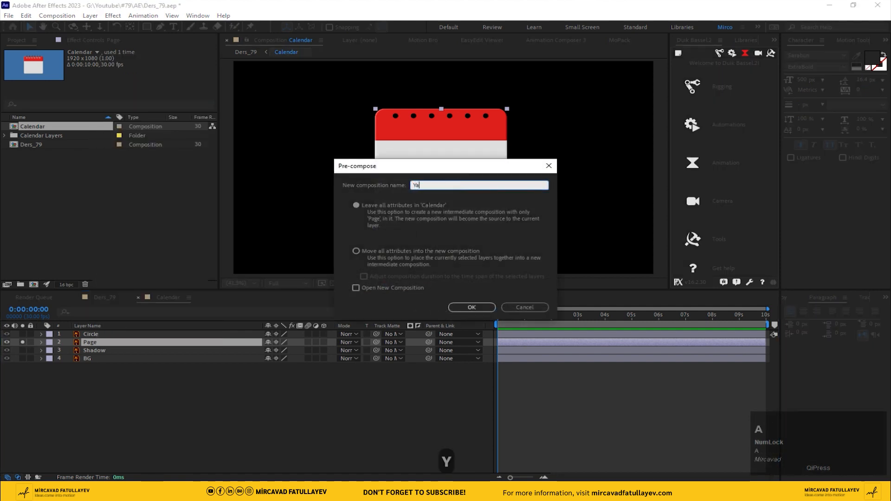
type("nvar")
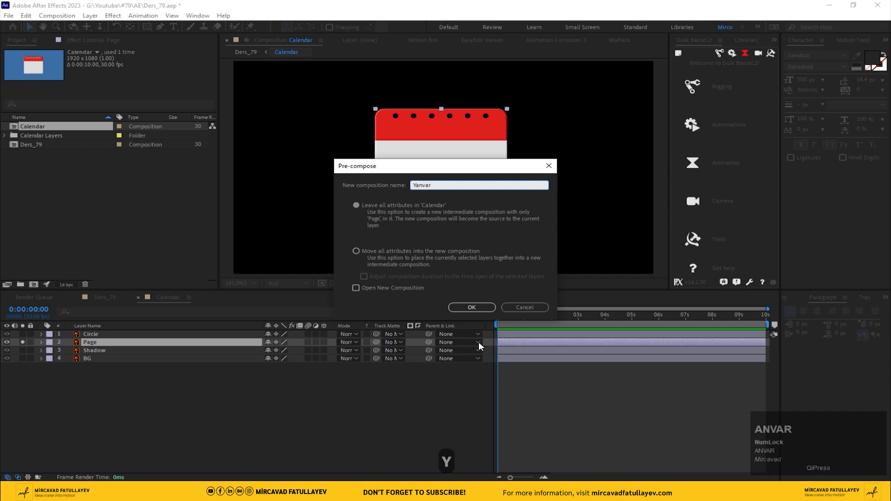
left_click(472, 308)
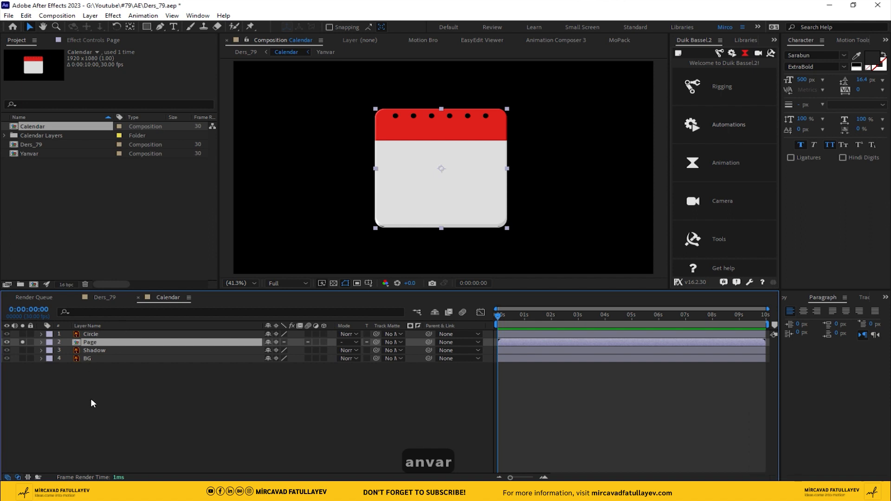
- Open the Yanvar composition and add a text layer reading Yanvar on the calendar's red header
double_click(83, 342)
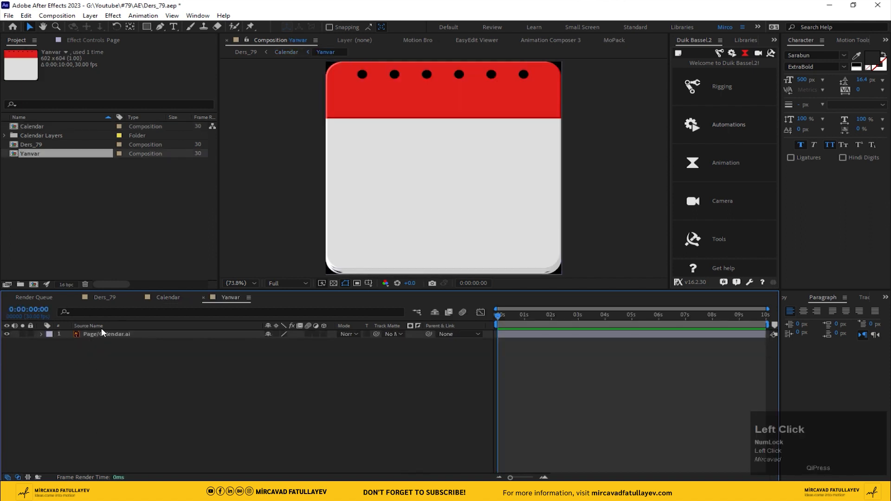
left_click(175, 27)
left_click(403, 103)
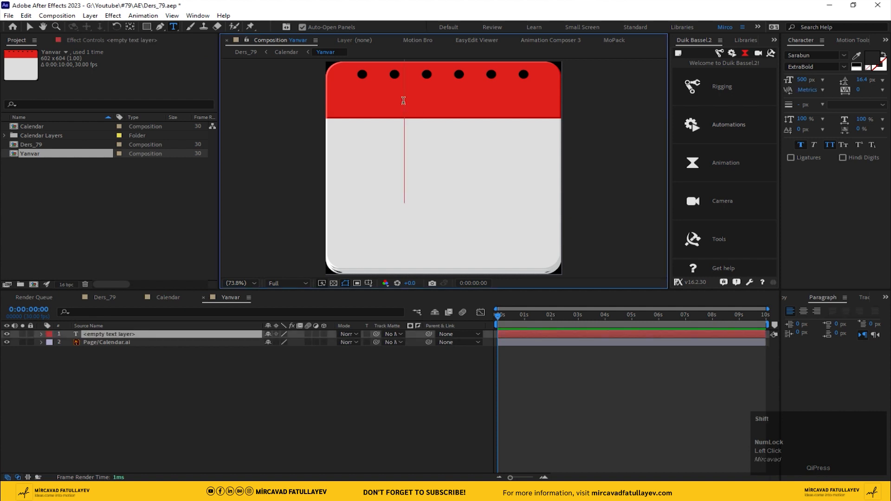
type("Yanvar")
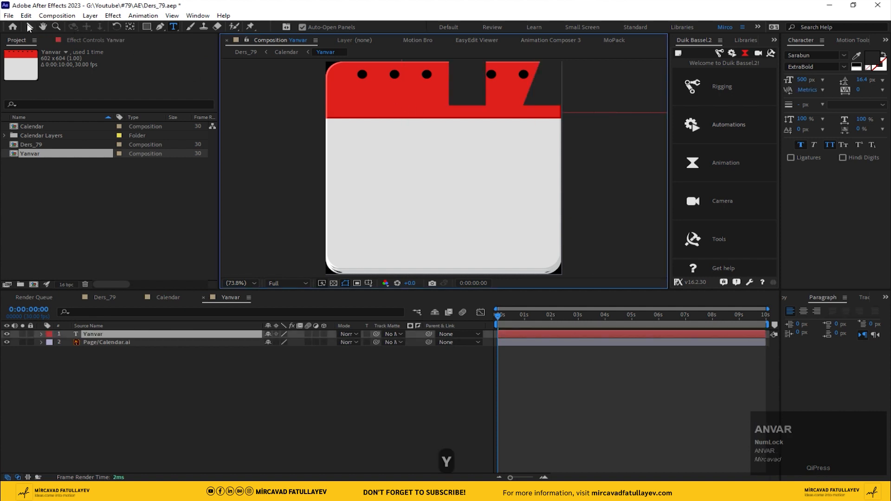
- Reduce the Yanvar text's font size to 50 px and place it near the middle of the red header
left_click(29, 27)
left_click(806, 79)
type("2")
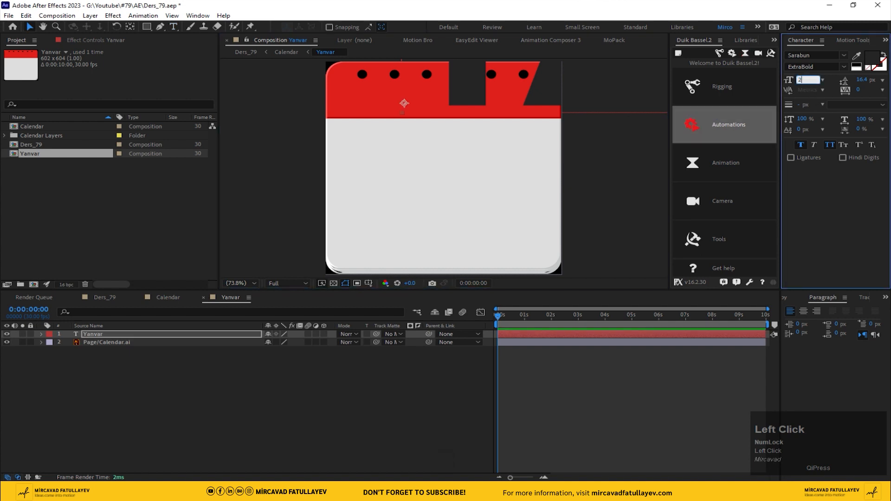
type("00")
left_click(807, 79)
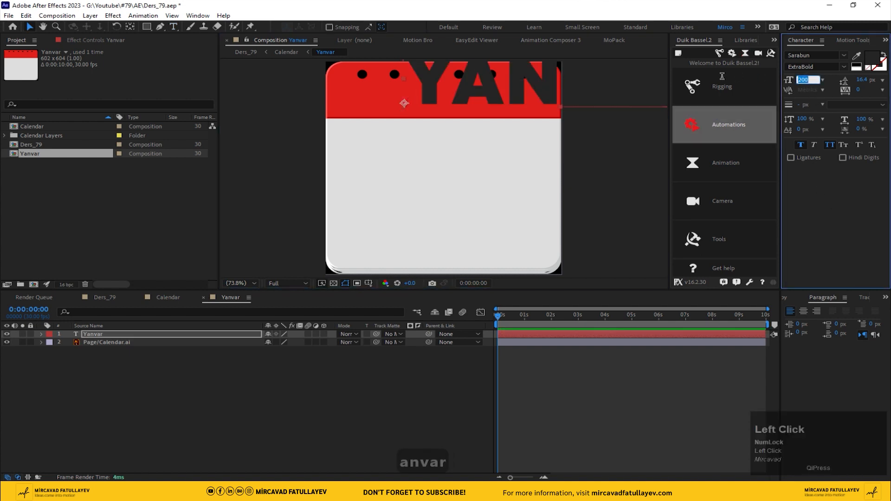
type("90")
key("Return")
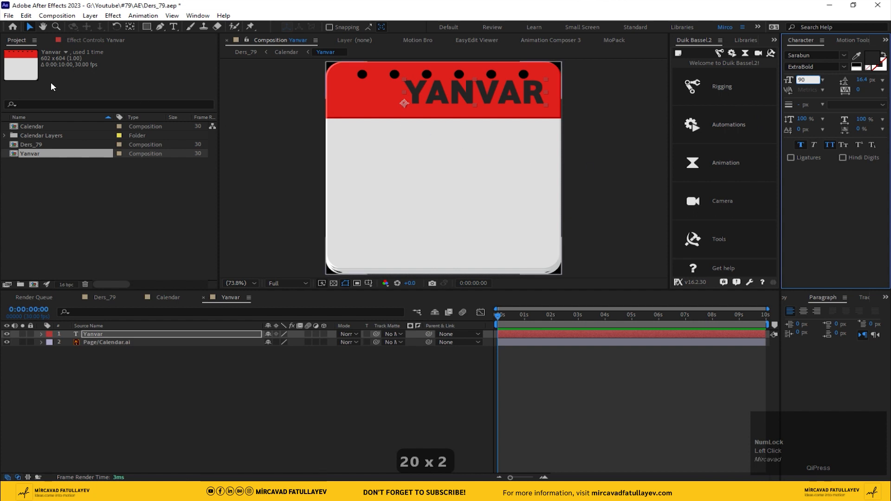
left_click_drag(547, 96, 513, 102)
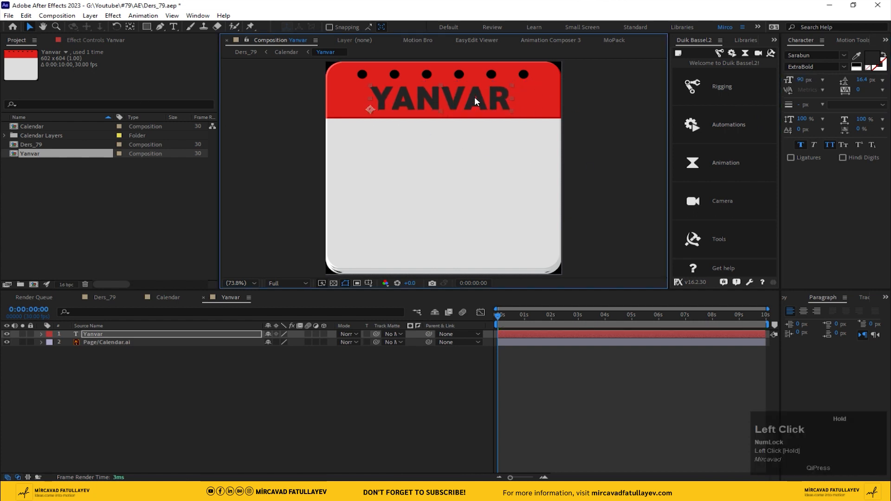
left_click(803, 80)
type("50")
key("Return")
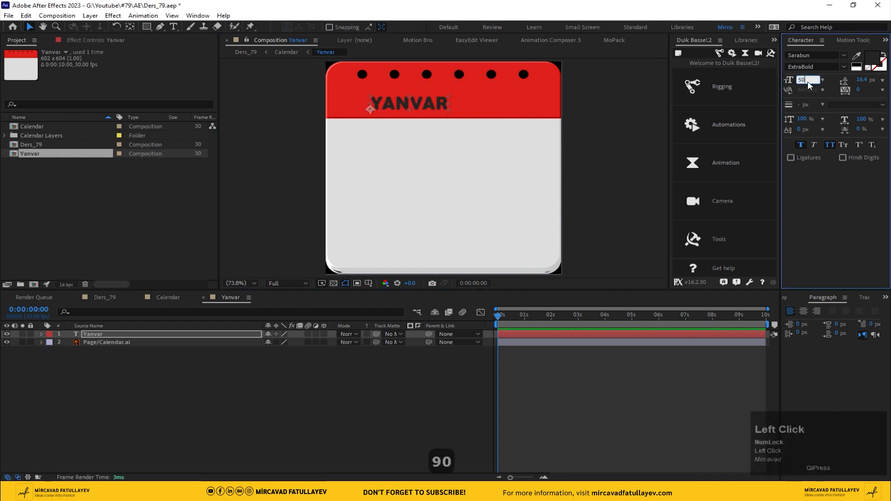
left_click_drag(422, 106, 451, 103)
- Center the Yanvar text horizontally in the composition and set its fill color to white
left_click(886, 298)
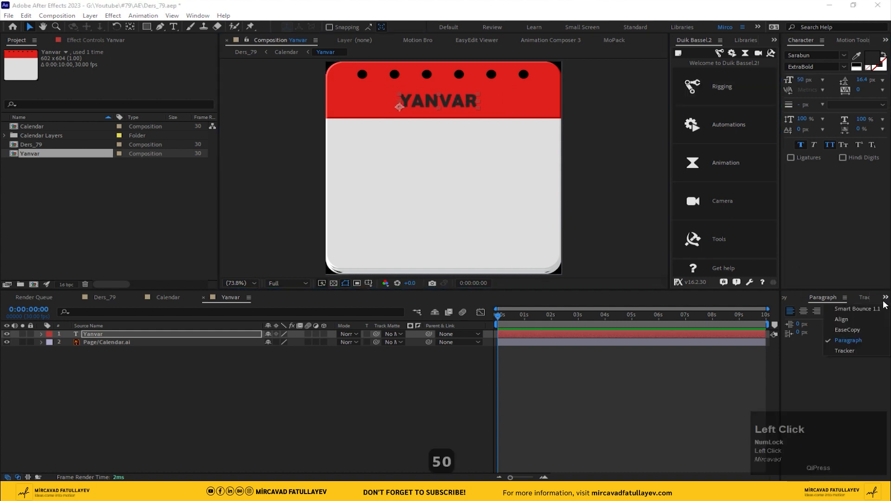
left_click(863, 318)
left_click(810, 322)
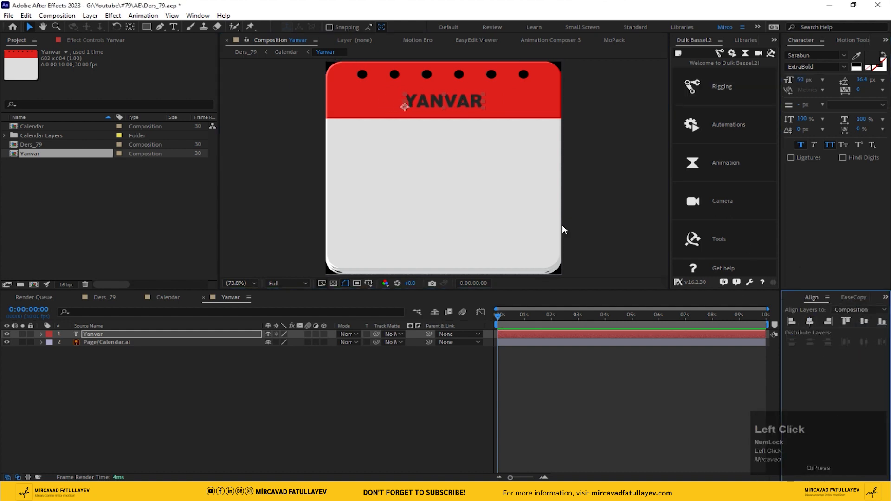
left_click(856, 56)
left_click(856, 69)
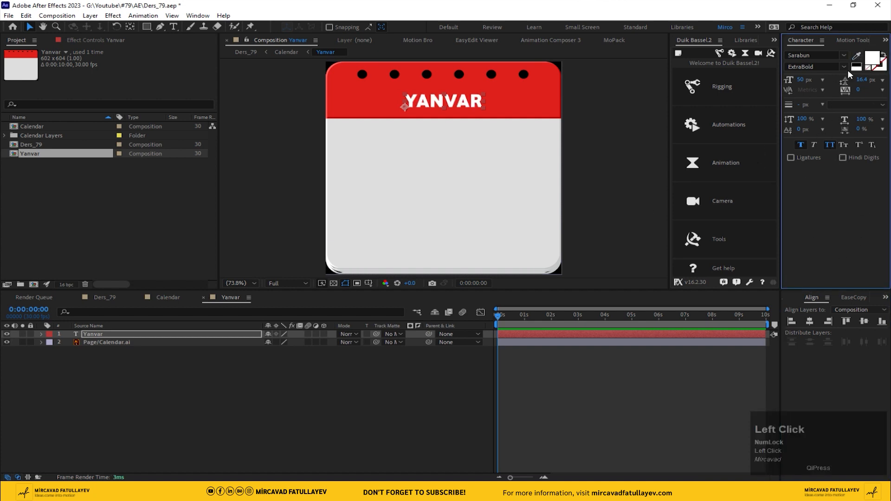
- Duplicate the Yanvar text layer and move the copy straight down into the page's light grey area
left_click(158, 374)
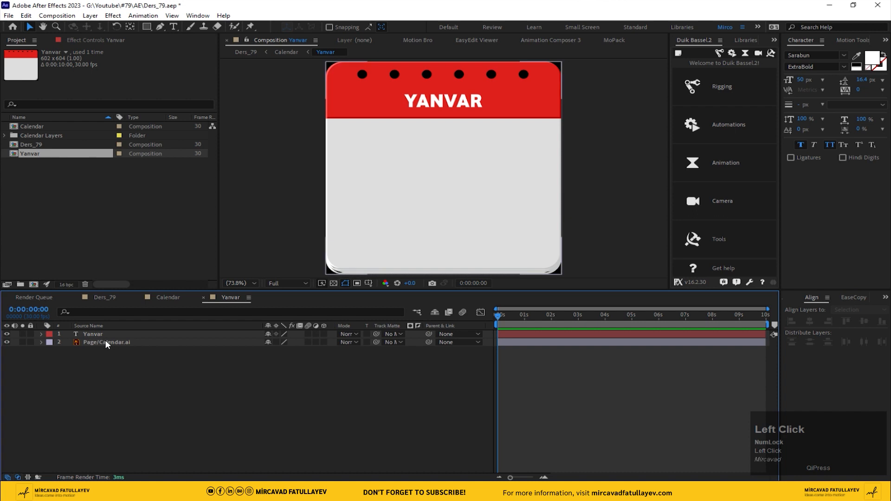
left_click(105, 342)
left_click(108, 352)
left_click(87, 334)
key("ctrl+d")
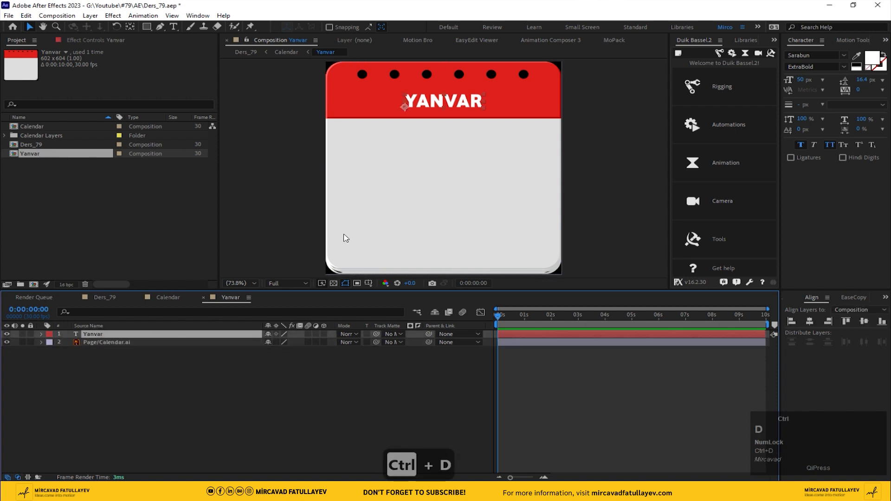
left_click_drag(447, 103, 443, 199)
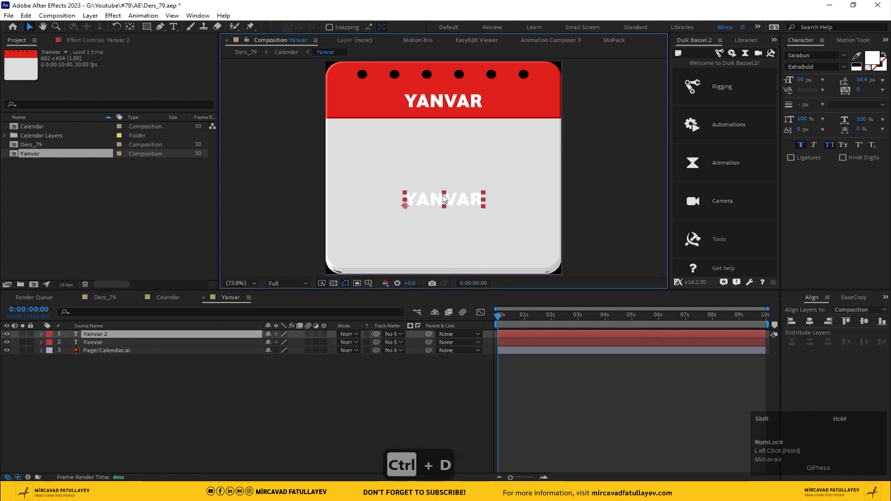
- Give the duplicated text a dark grey fill sampled from the interface and change its wording to 11
double_click(445, 206)
left_click(857, 55)
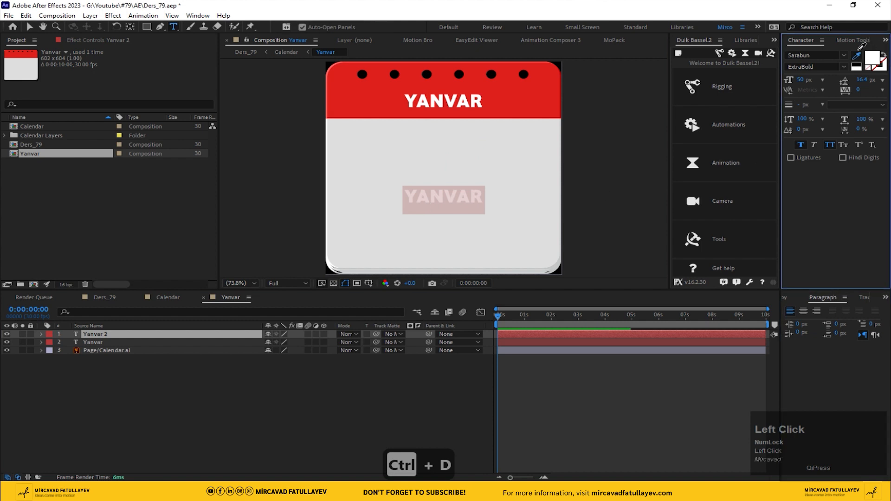
left_click(826, 209)
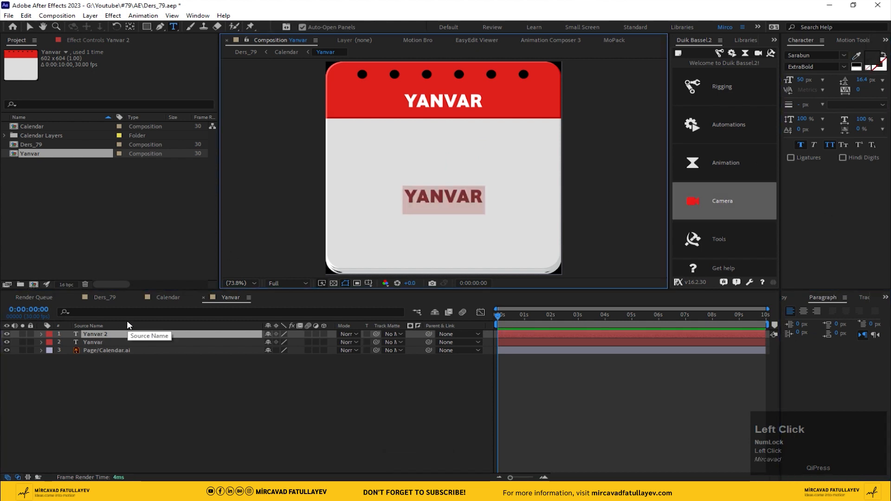
type("11")
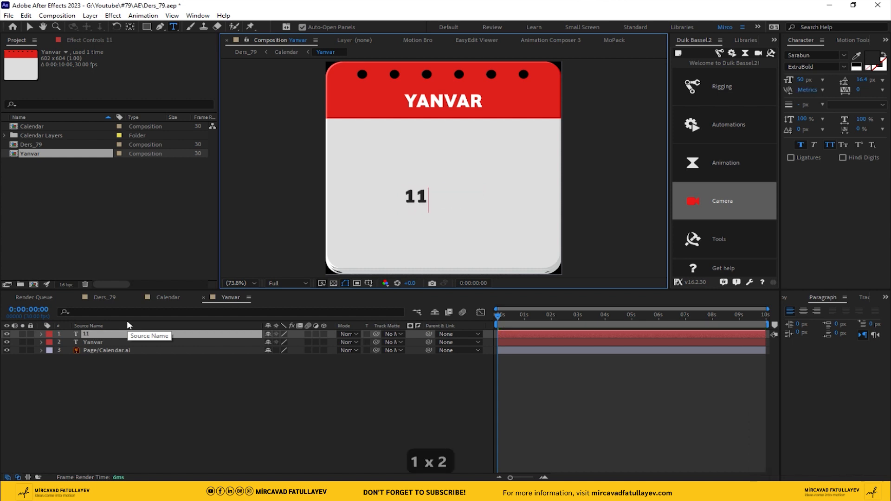
- Enlarge the 11 text to a font size of 400 px, keeping the ExtraBold style
left_click(79, 333)
left_click_drag(808, 81, 835, 80)
left_click(842, 70)
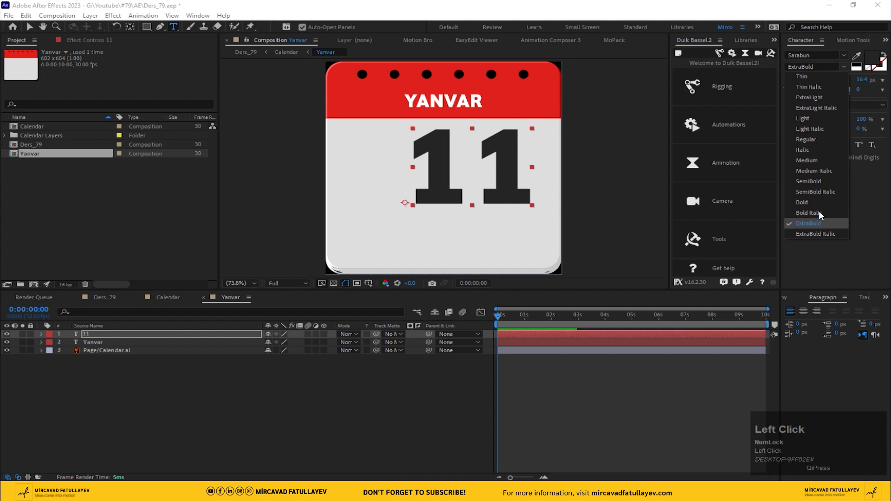
left_click(98, 334)
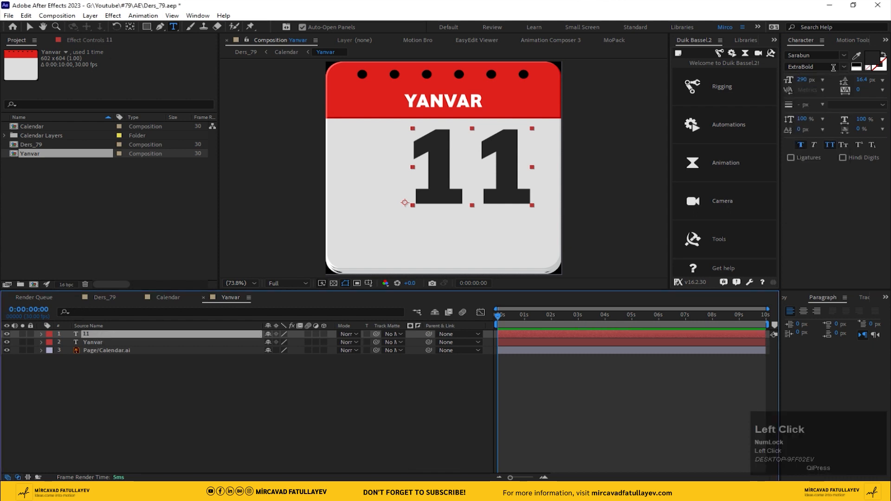
left_click_drag(800, 81, 809, 82)
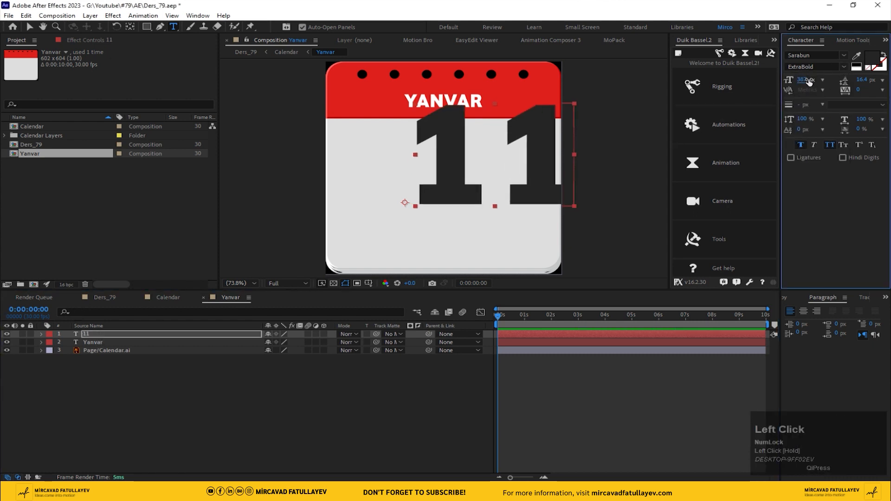
type("400")
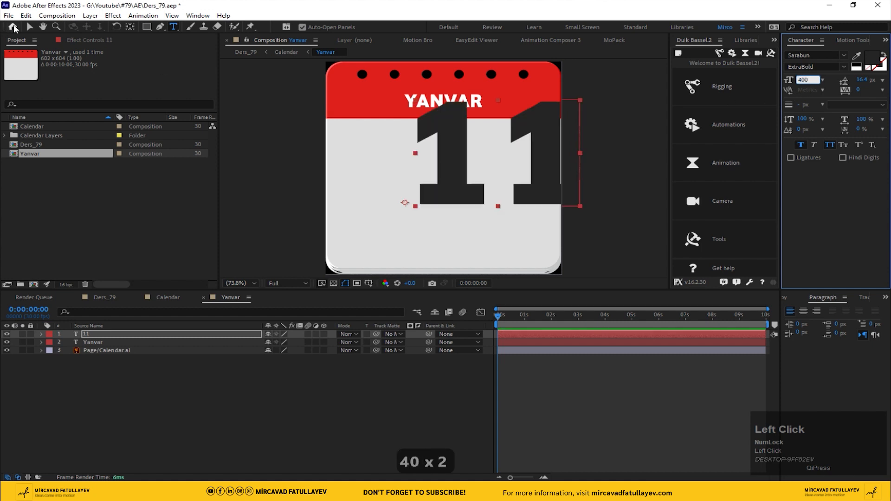
- Center the 11 text horizontally in the composition
left_click(29, 26)
left_click(810, 298)
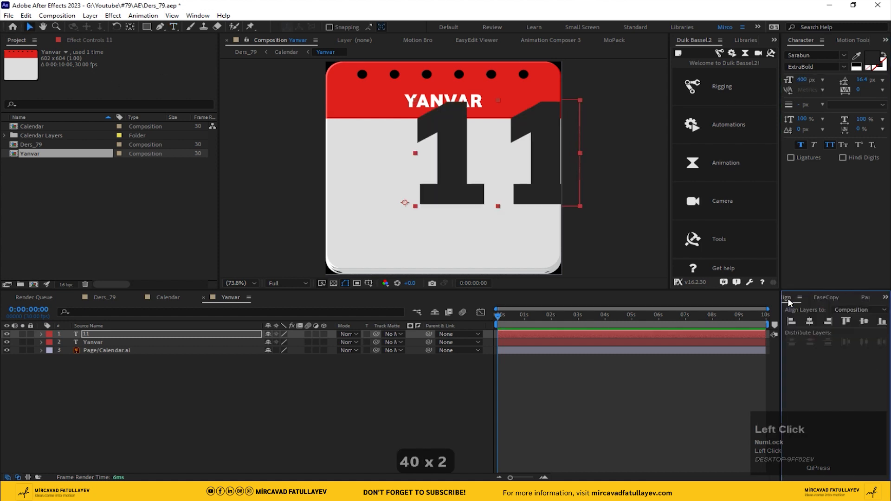
left_click(810, 322)
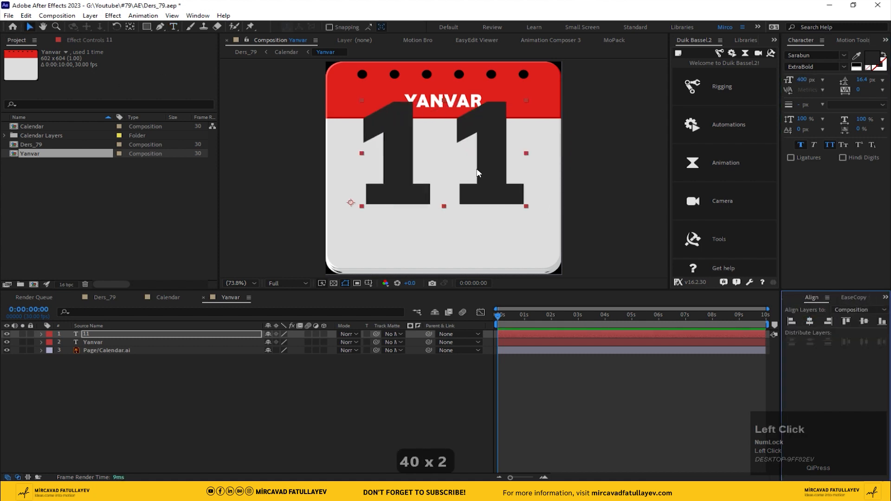
- Reduce the 11 text to a font size of 300 px and center it in the page's light grey area
left_click_drag(478, 173, 479, 211)
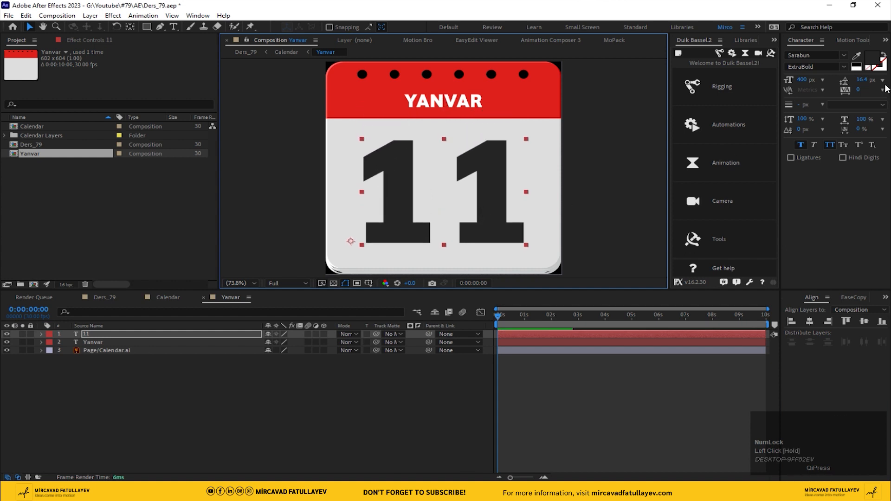
left_click(802, 80)
type("300")
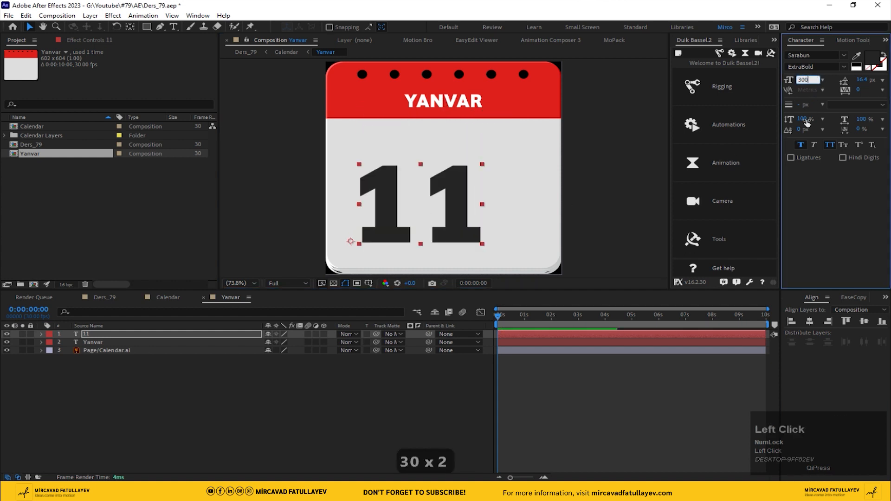
left_click(809, 322)
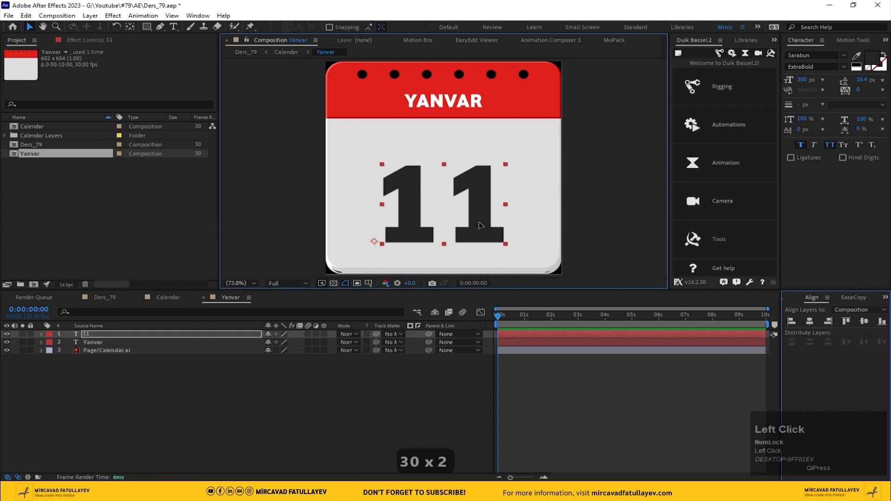
left_click_drag(487, 227, 487, 214)
- Return to the Calendar composition and turn off solo on the Page layer
left_click(159, 298)
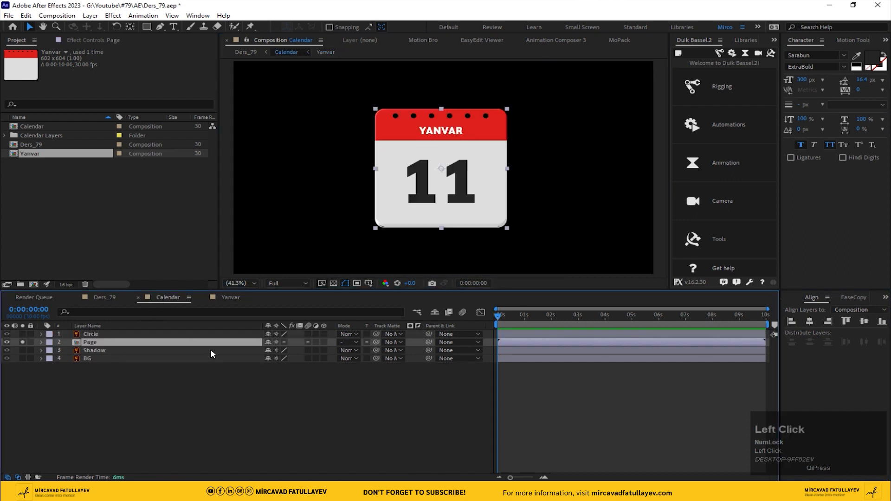
left_click(271, 402)
left_click(22, 342)
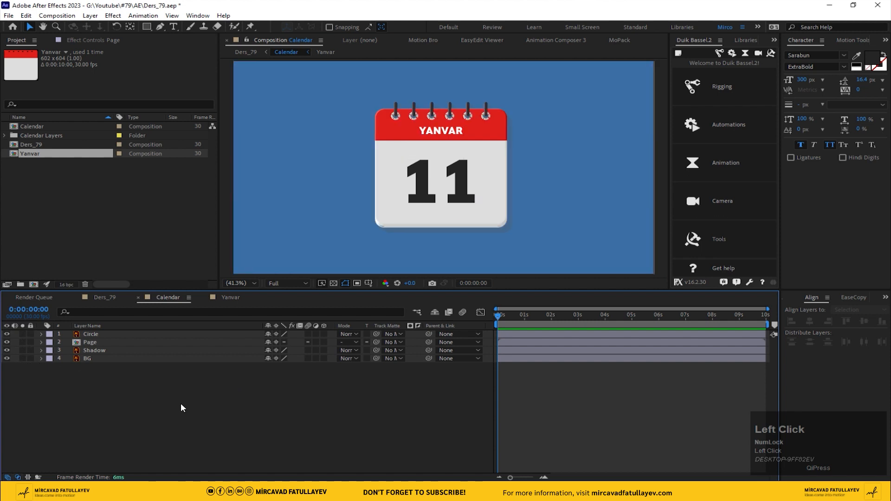
- Add a null object to the Calendar composition
scroll(458, 187, "down", 2)
left_click(144, 372)
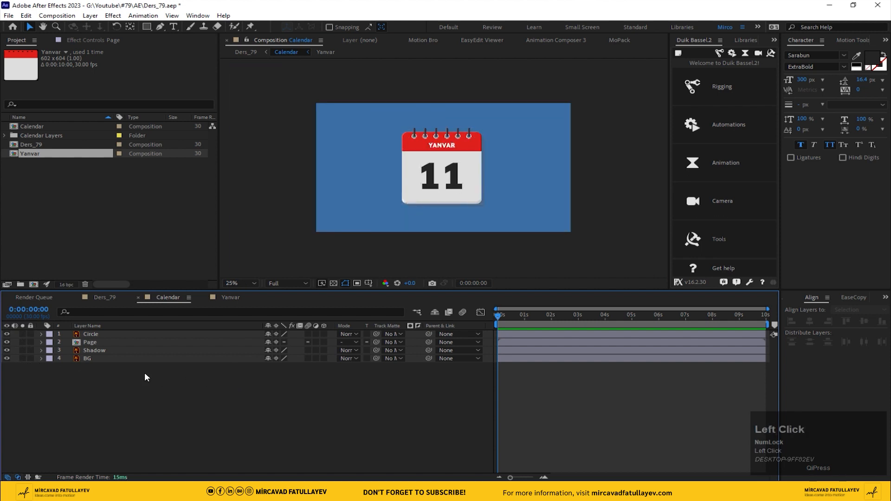
right_click(144, 373)
left_click(195, 258)
left_click(348, 318)
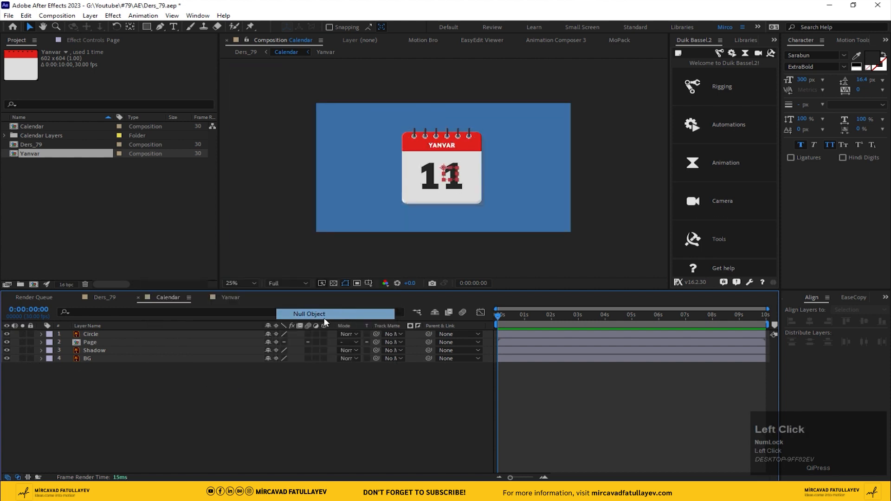
- Parent the Circle, Page and Shadow layers to the null object
left_click(92, 341)
left_click(90, 356, "shift")
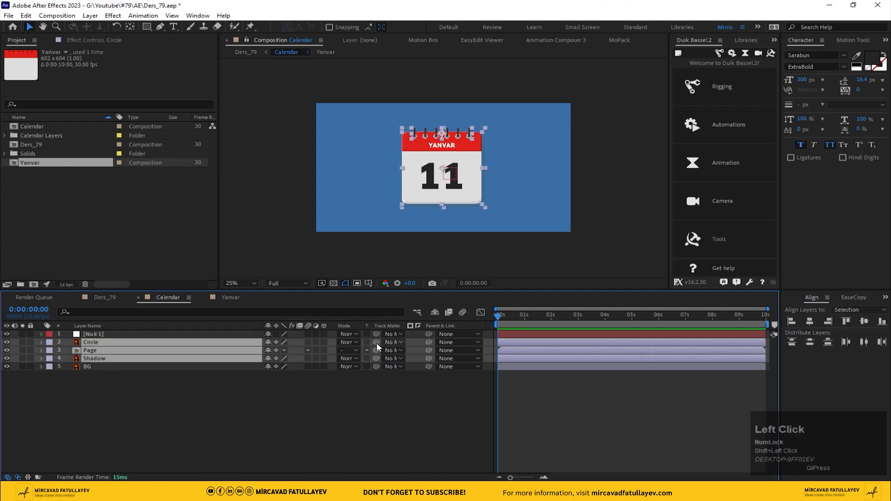
left_click_drag(429, 342, 118, 337)
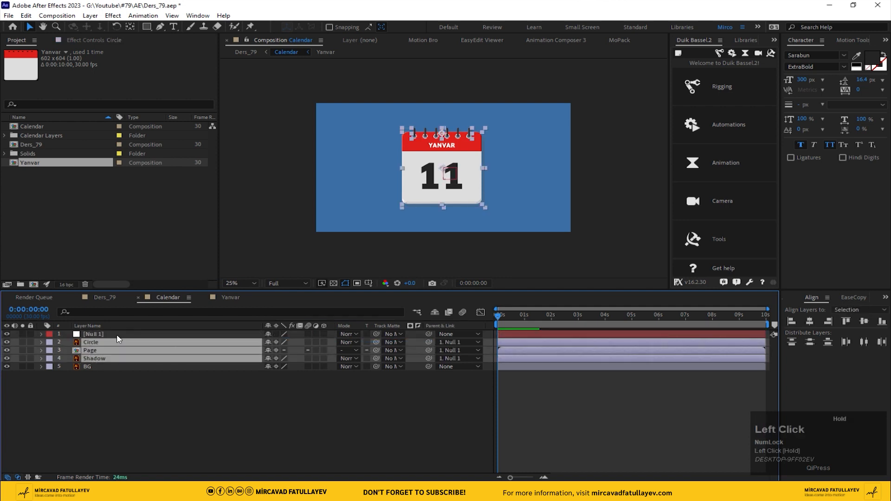
- Scale the null object to 70% so the whole calendar shrinks against the blue background
left_click(118, 336)
key("s")
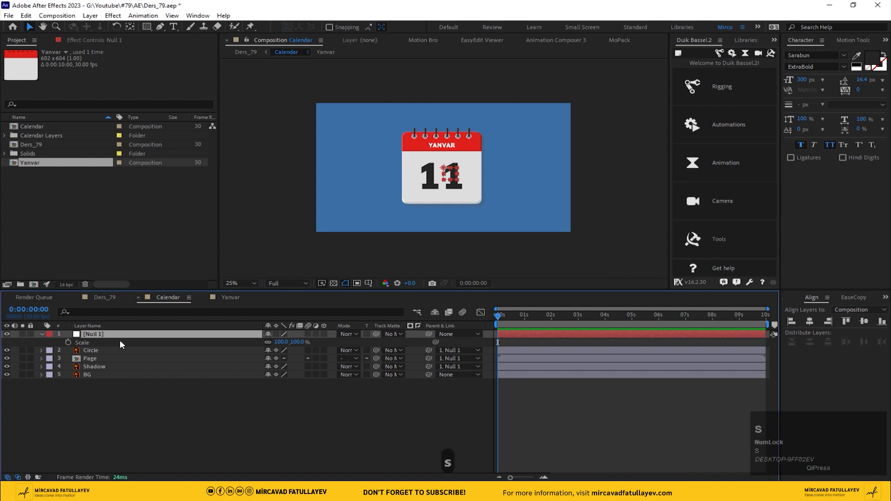
left_click(293, 343)
type("80")
left_click(358, 425)
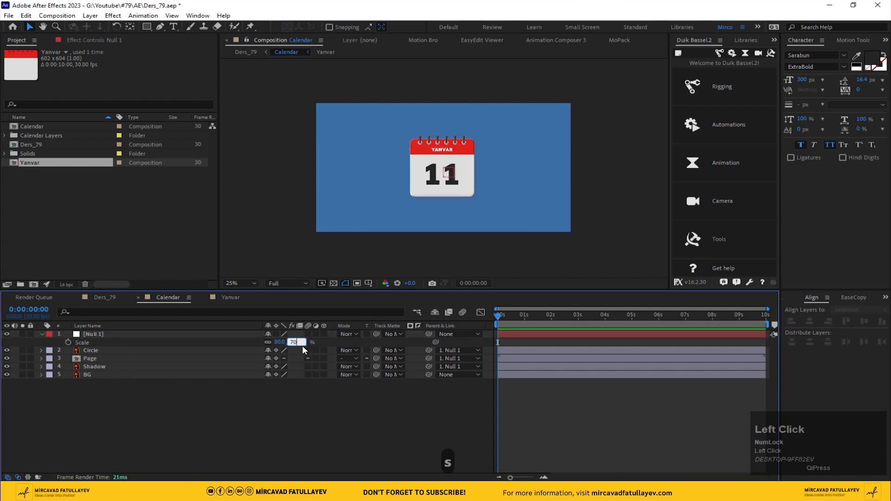
left_click(378, 432)
scroll(484, 205, "up", 2)
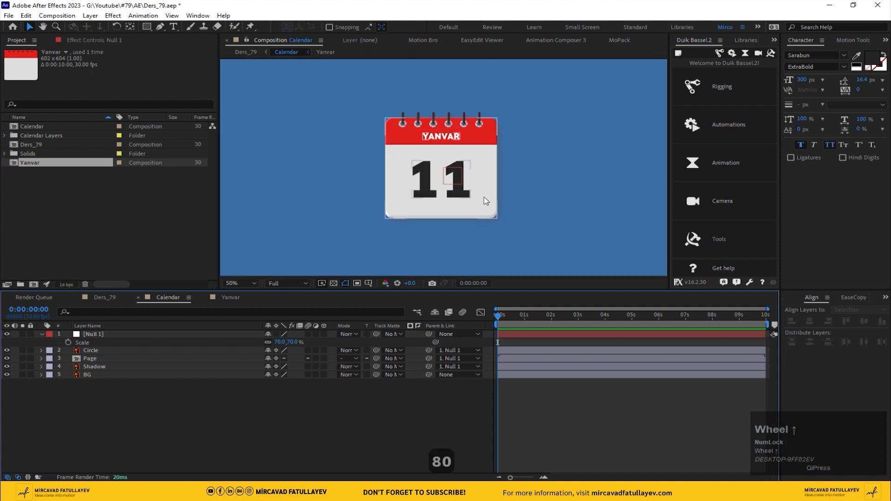
scroll(380, 182, "down", 2)
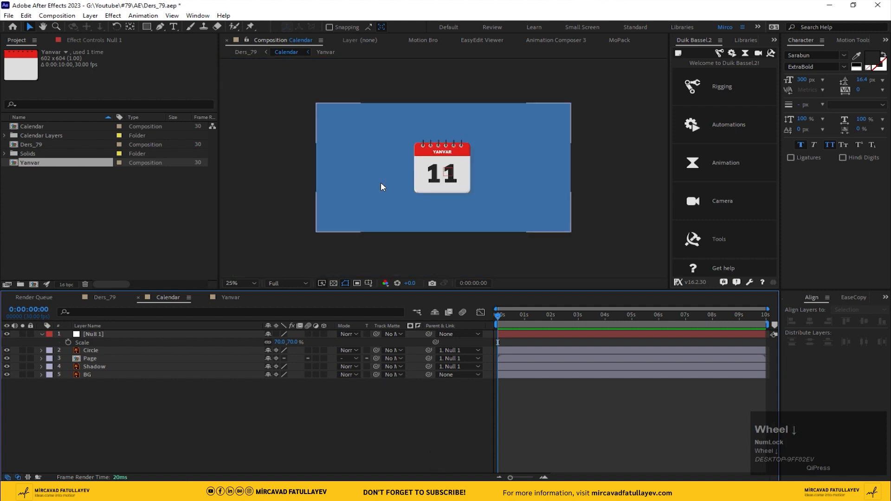
- Turn on the title/action safe guides and raise the calendar by setting the null's Y position to about 401
left_click(124, 332)
key("p")
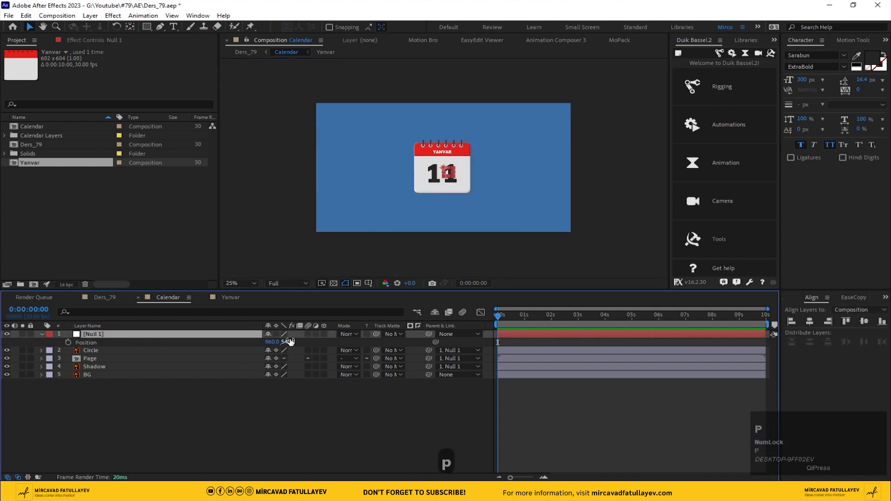
left_click_drag(288, 342, 364, 315)
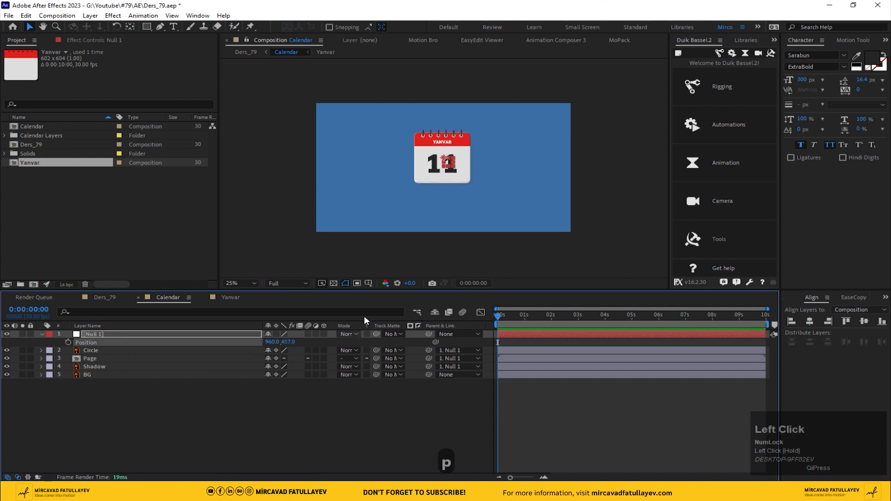
left_click(364, 283)
left_click(399, 294)
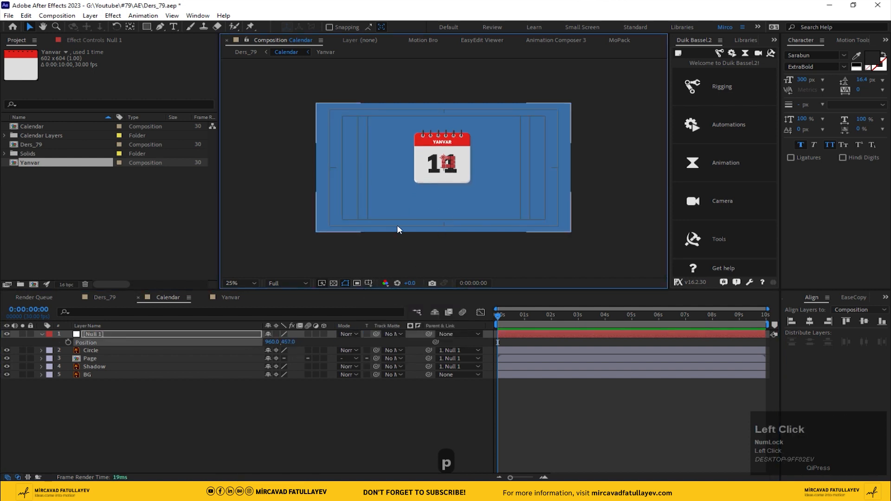
left_click_drag(288, 342, 262, 342)
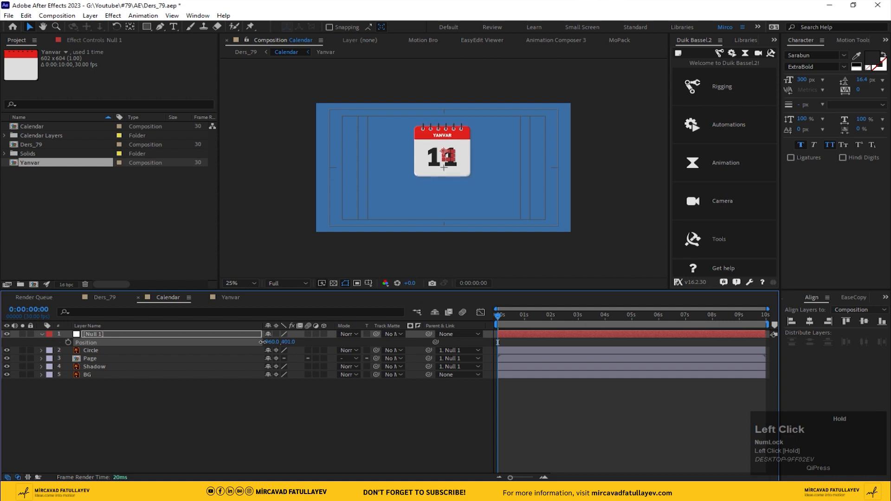
- Delete the null object layer
left_click(235, 382)
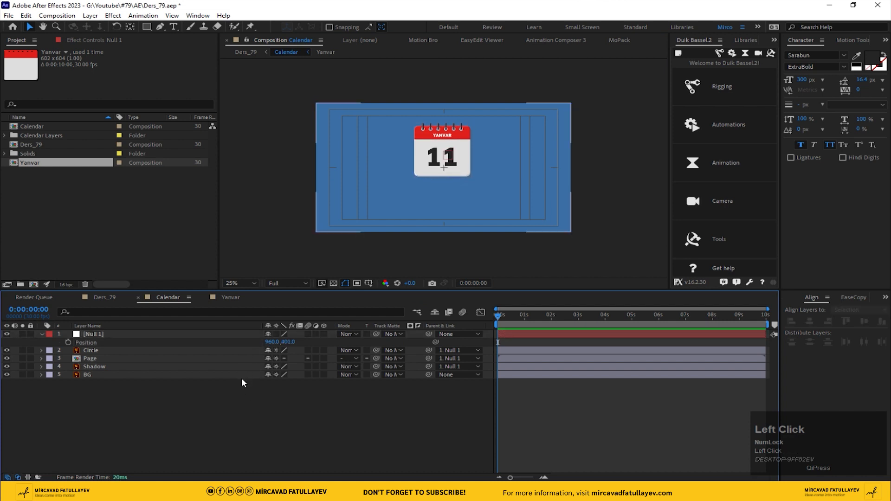
left_click(94, 334)
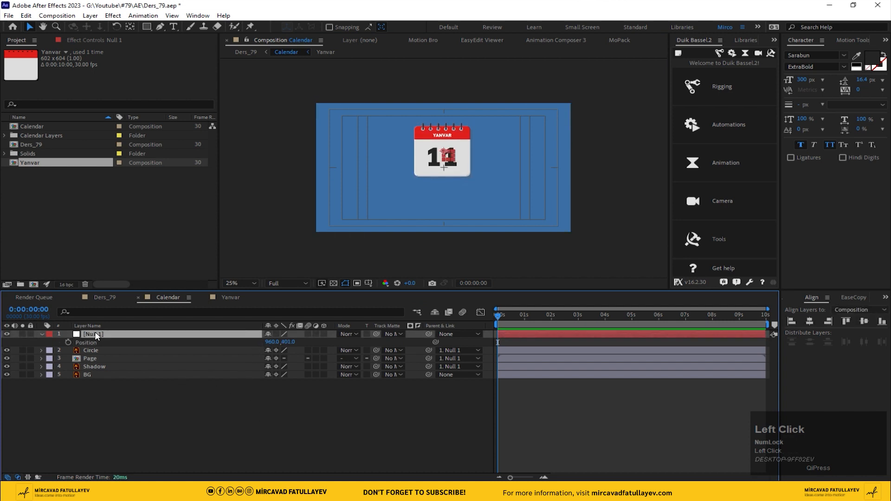
key("Delete")
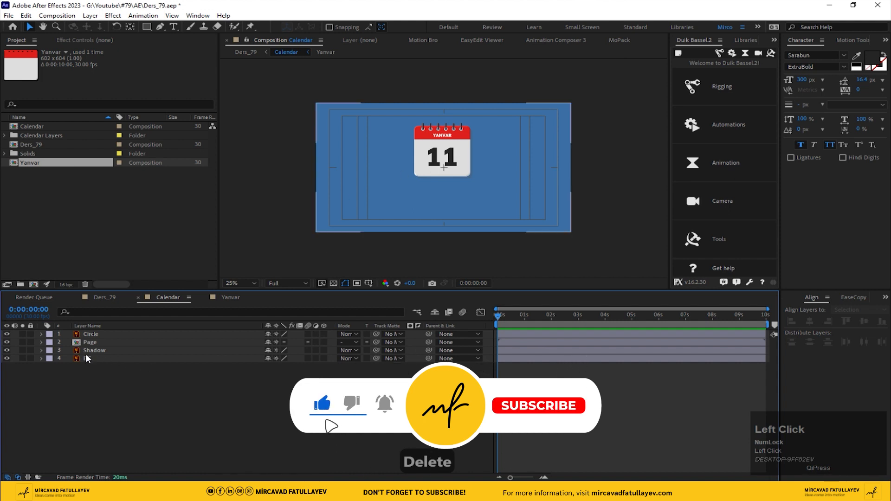
- Set a starting Position keyframe on the Page layer at 0:00:00:00
left_click(89, 343)
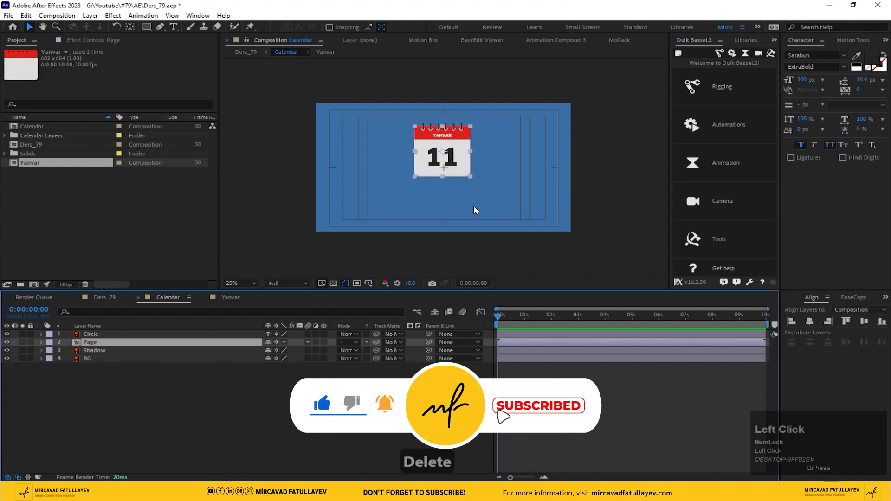
middle_click(437, 181)
middle_click(437, 181)
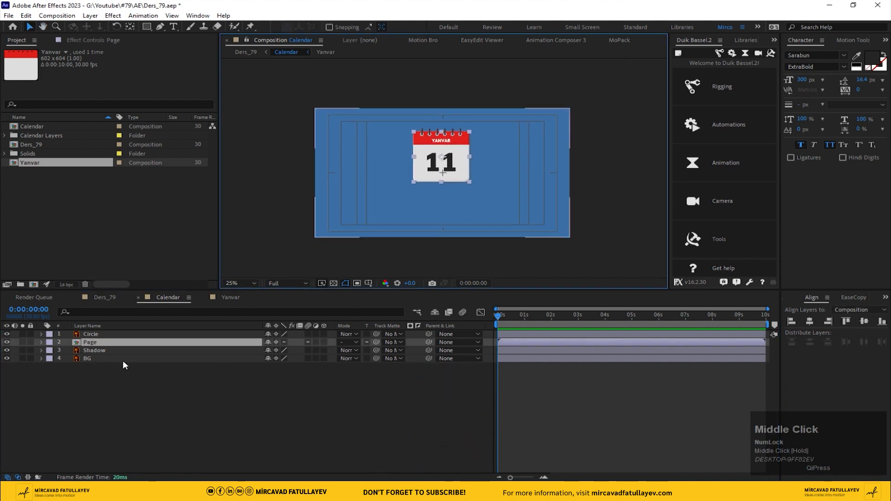
key("p")
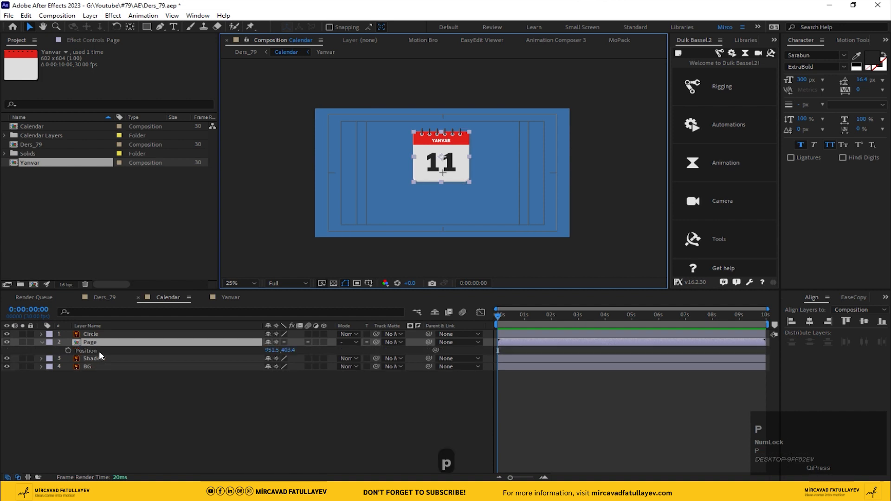
left_click(69, 351)
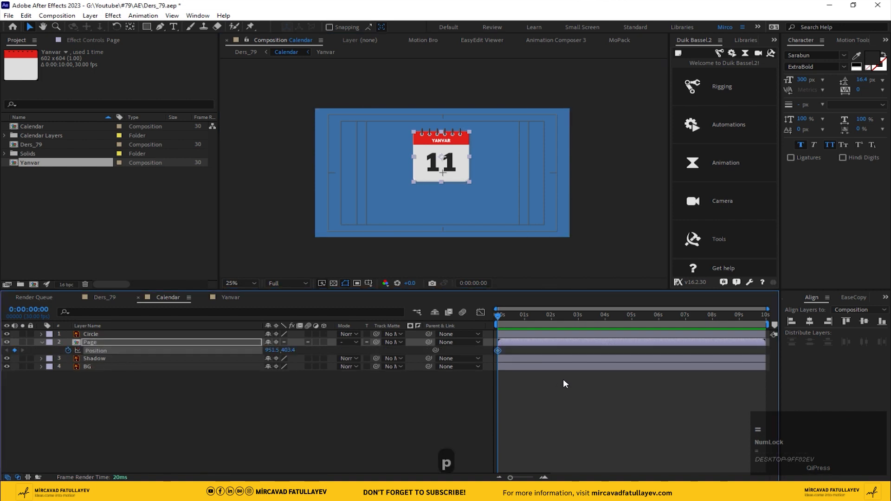
- At 0:00:01:20, move the Page layer off the frame's lower-left corner to a position of about -99.5, 1347.4
key("equal")
key("equal")
left_click_drag(588, 312, 676, 322)
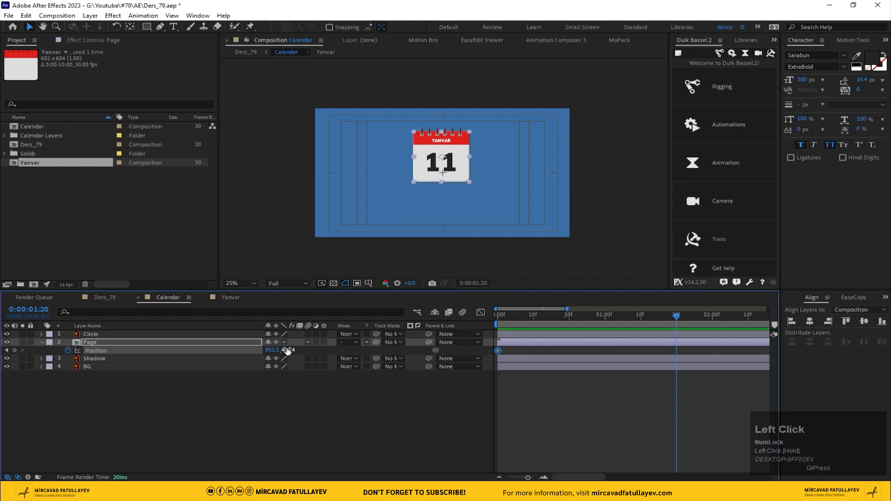
left_click_drag(288, 352, 469, 365)
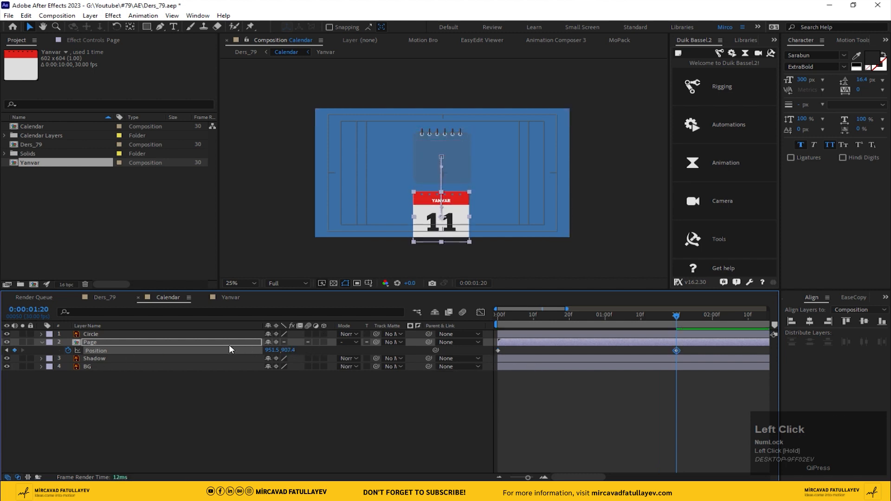
left_click_drag(272, 352, 39, 357)
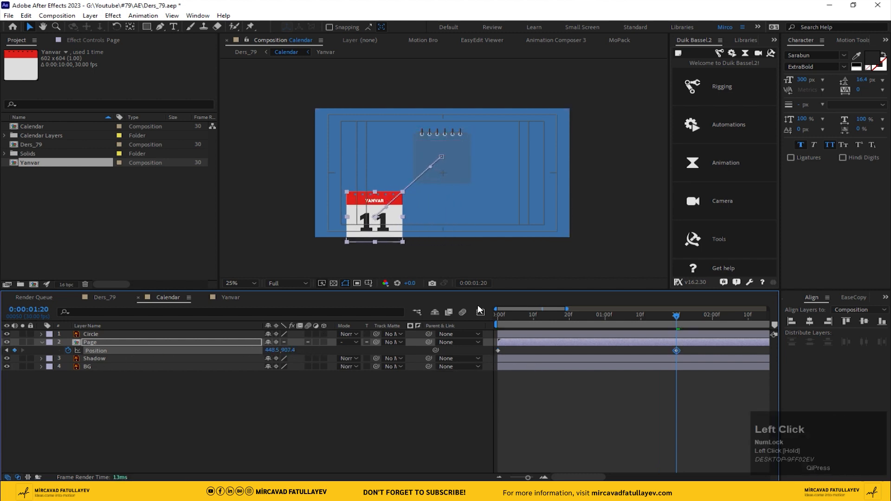
left_click_drag(385, 232, 313, 277)
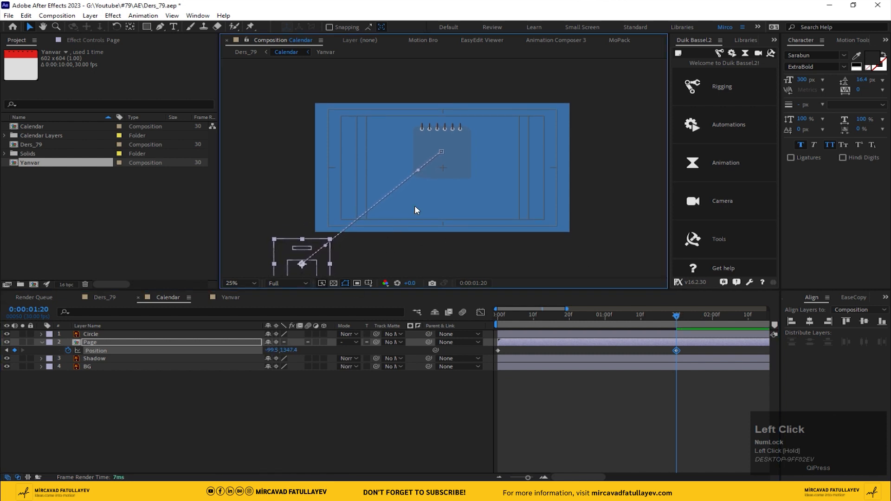
- Bend the Page layer's motion path into a smooth curve using the direction handles of both keyframes
left_click_drag(419, 172, 447, 197)
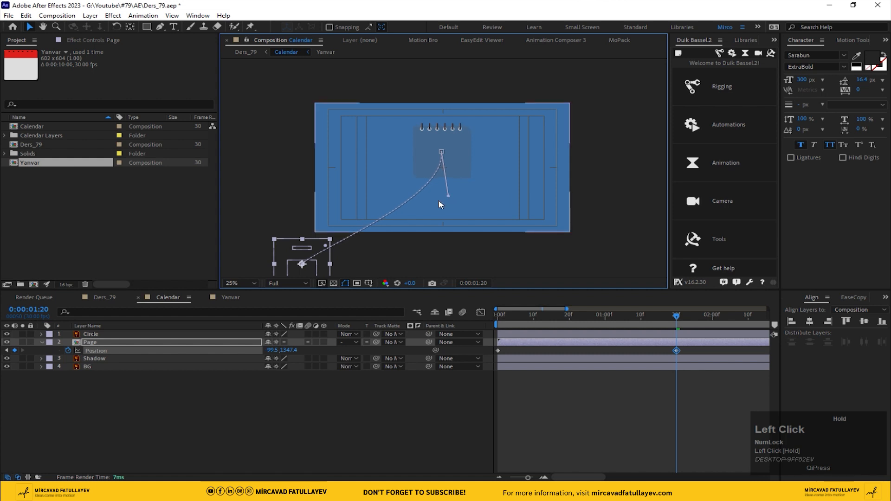
left_click_drag(325, 247, 353, 246)
left_click_drag(448, 195, 432, 195)
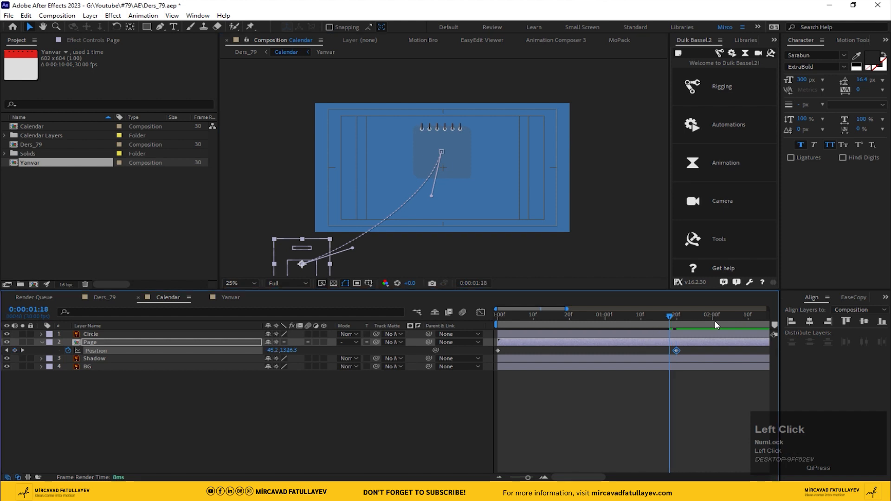
- End the work area at 0:00:02:17 and preview the Page layer's motion
left_click(734, 321)
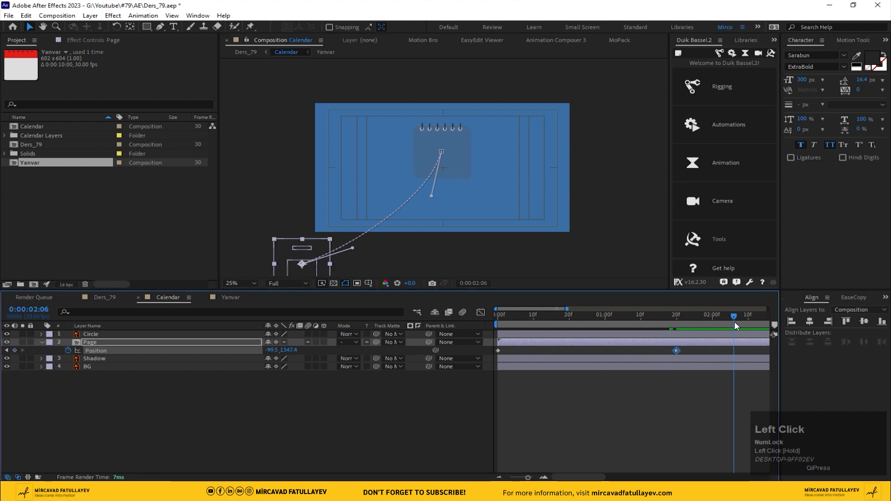
key("minus")
key("minus")
key("minus")
left_click(647, 316)
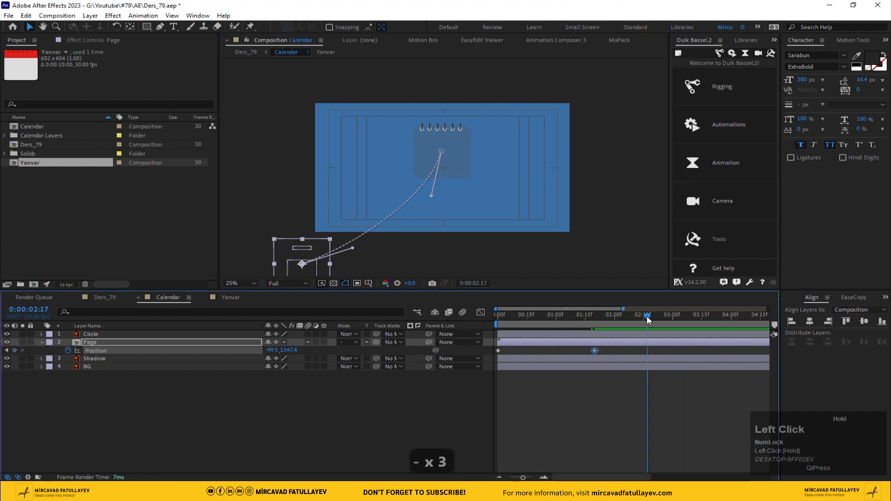
key("space")
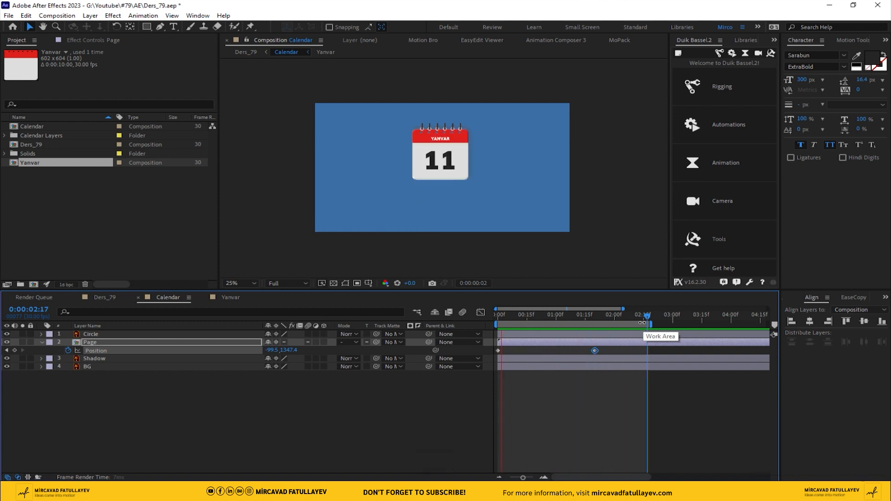
key("n")
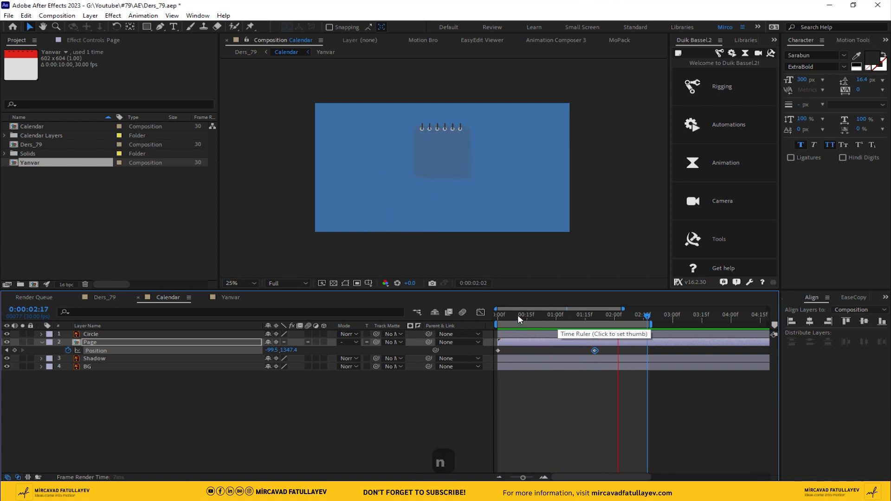
- Apply Easy Ease to the Page layer's first Position keyframe at 0:00:00:00 and preview the falling motion
left_click(502, 324)
left_click_drag(503, 324, 484, 355)
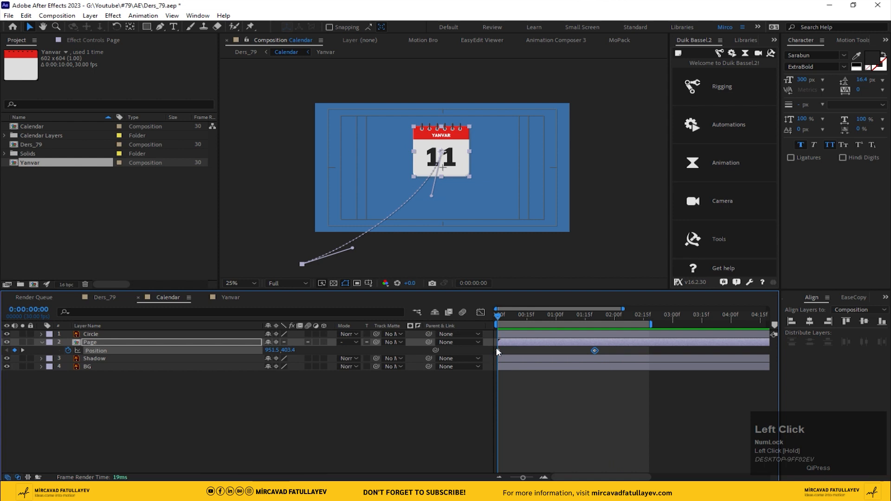
right_click(497, 351)
mouse_move(532, 346)
left_click(649, 374)
key("space")
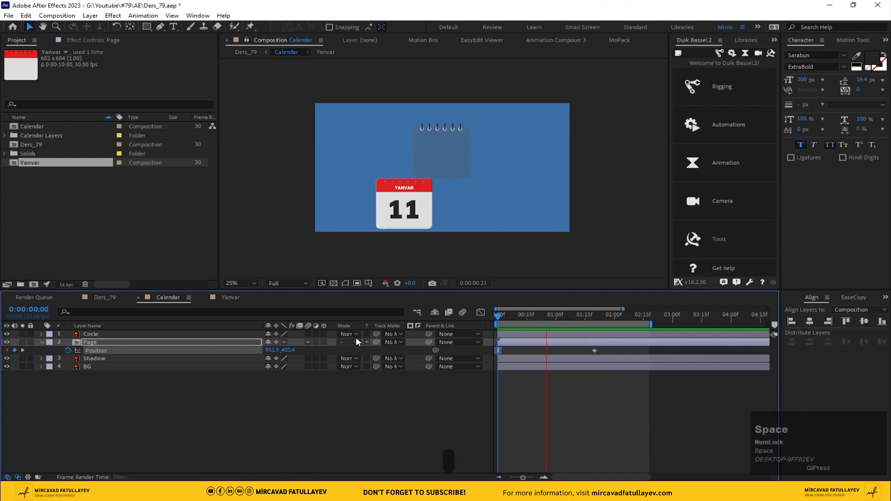
left_click(572, 325)
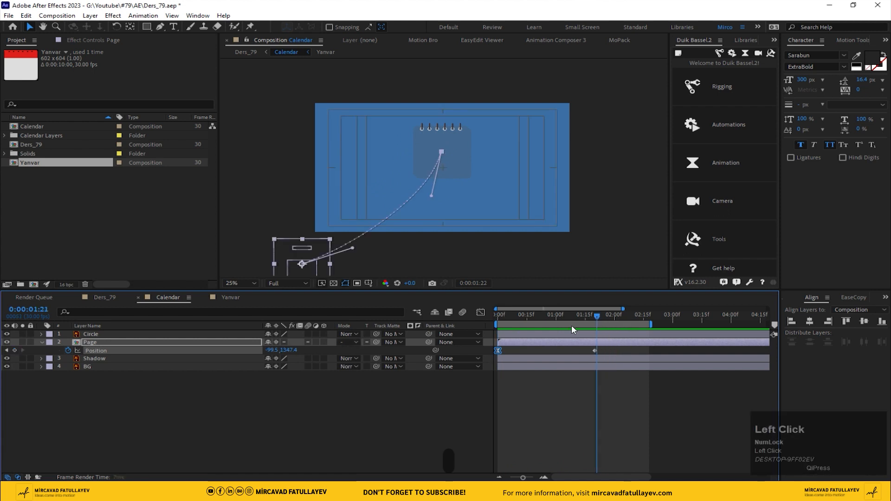
left_click_drag(572, 325, 444, 341)
- Apply the CC Page Turn effect to the Page layer
left_click(503, 347)
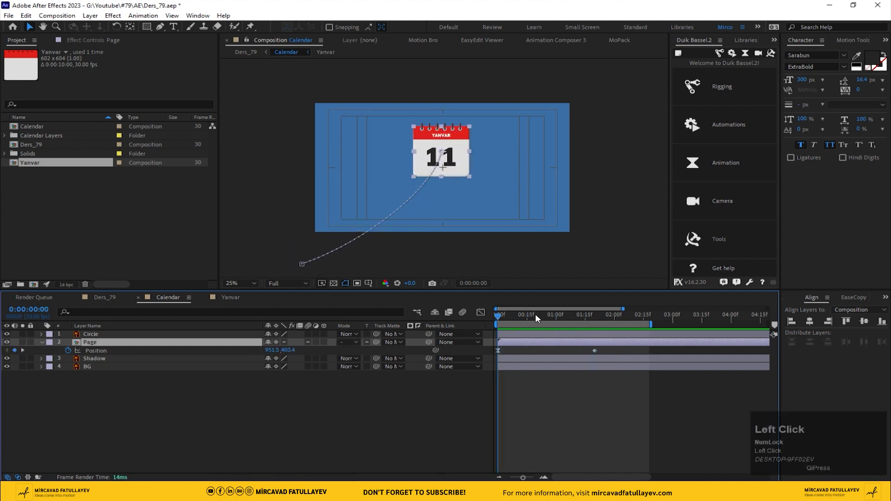
key("ctrl+space")
type("p")
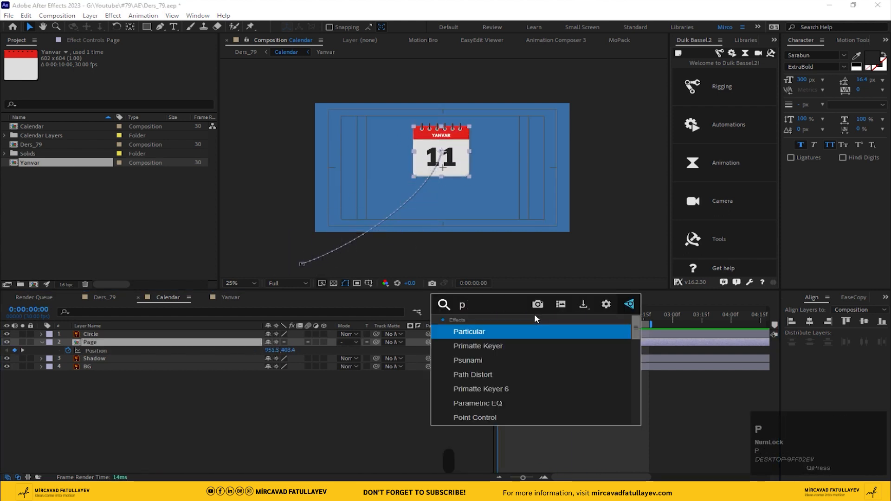
type("age")
left_click(497, 331)
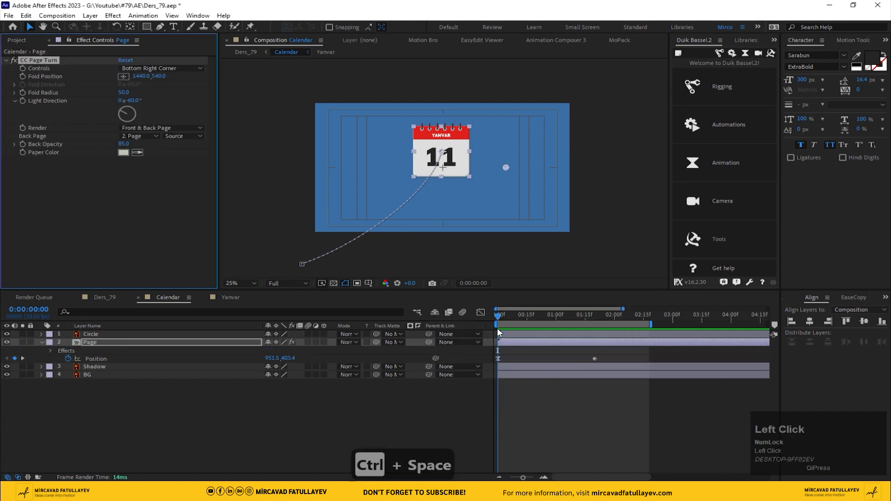
- Try out the page curl by moving the effect's fold point over the calendar page to about 217.1, 312.2
scroll(485, 167, "up", 2)
left_click_drag(475, 169, 468, 195)
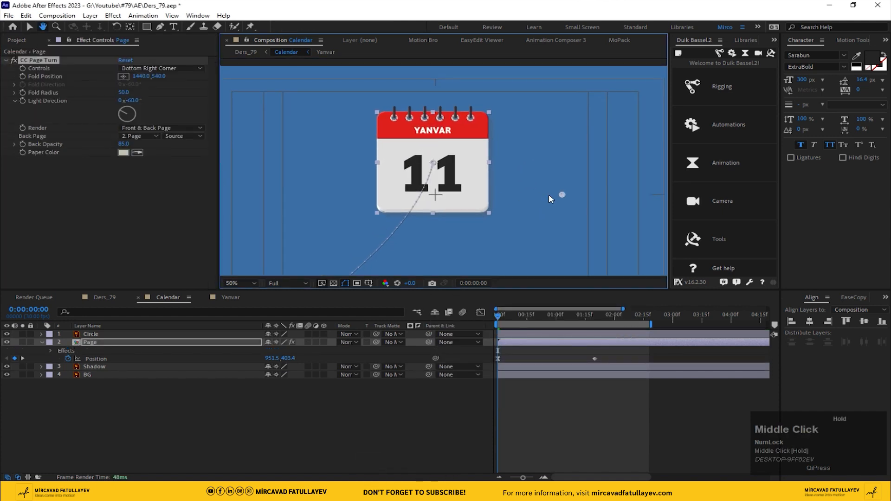
mouse_move(562, 195)
left_mouse_down()
mouse_move(488, 214)
mouse_move(219, 45)
mouse_move(397, 151)
left_mouse_up()
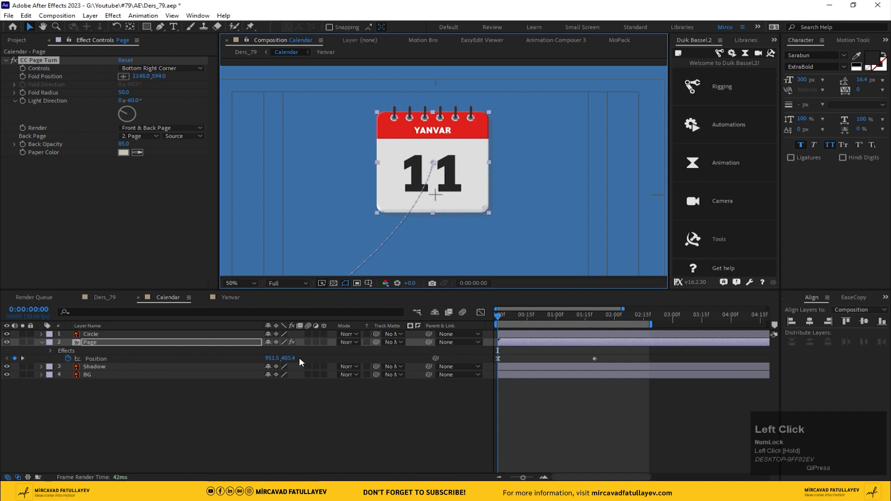
left_click(276, 342)
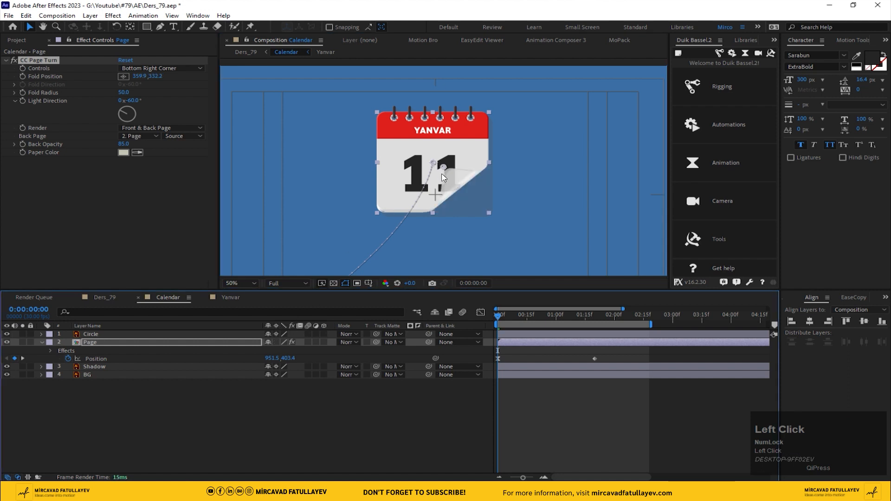
left_click_drag(444, 168, 500, 224)
left_click_drag(326, 115, 416, 166)
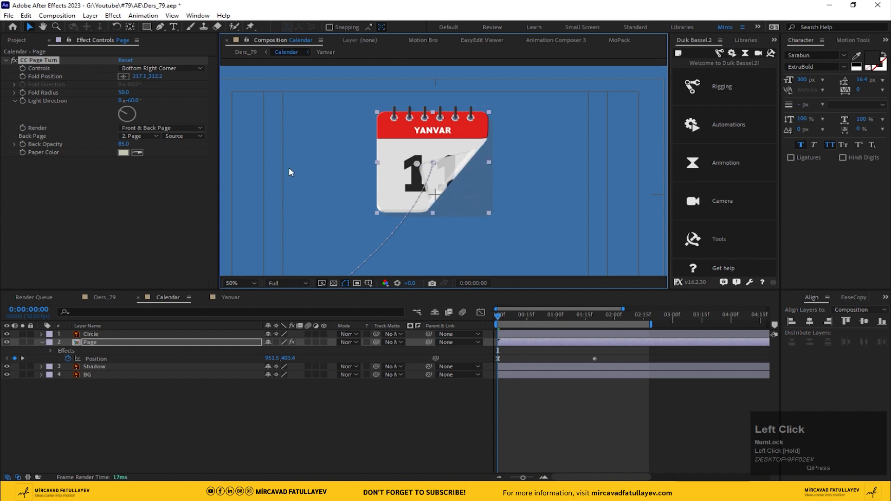
- Set CC Page Turn's Back Opacity to 100, Back Page to None and Paper Color to the calendar header's red
left_click_drag(123, 145, 343, 157)
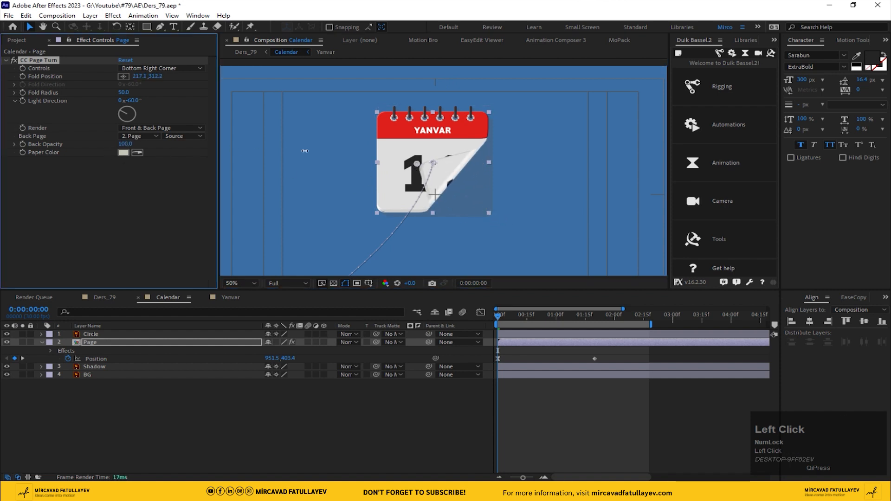
left_click(136, 133)
left_click(142, 147)
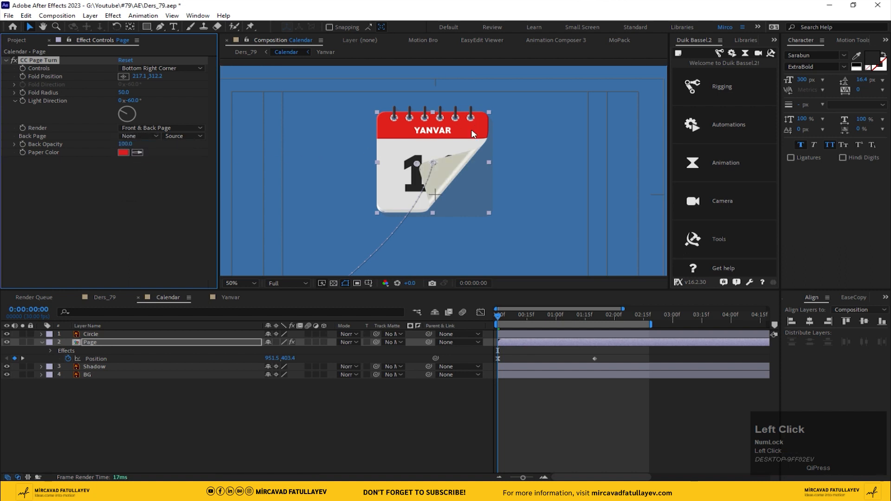
left_click(127, 192)
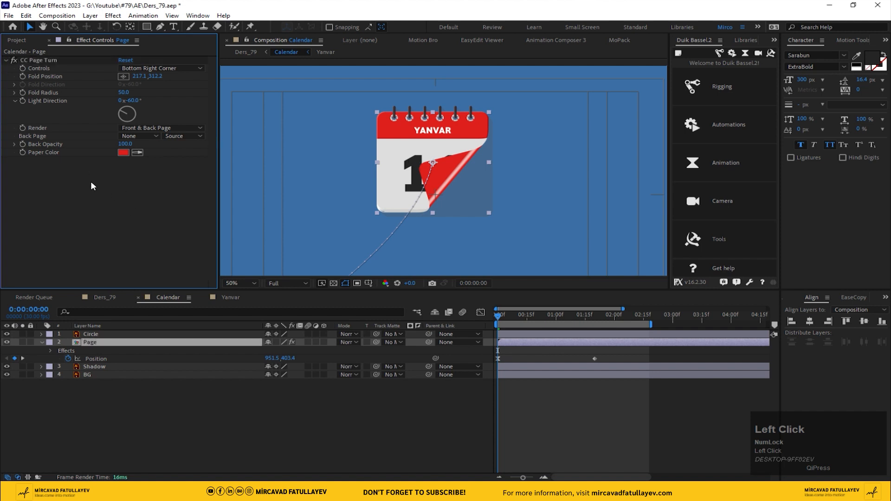
- Set CC Page Turn's Fold Radius to about 86.1 and its Light Direction to about 127°
left_click_drag(124, 94, 250, 93)
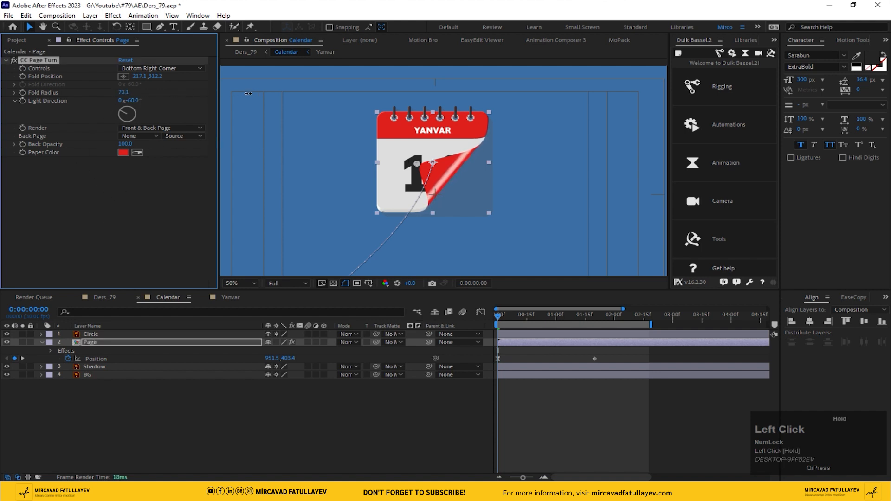
mouse_move(152, 101)
left_mouse_down()
mouse_move(298, 110)
mouse_move(255, 108)
mouse_move(251, 95)
mouse_move(236, 102)
left_mouse_up()
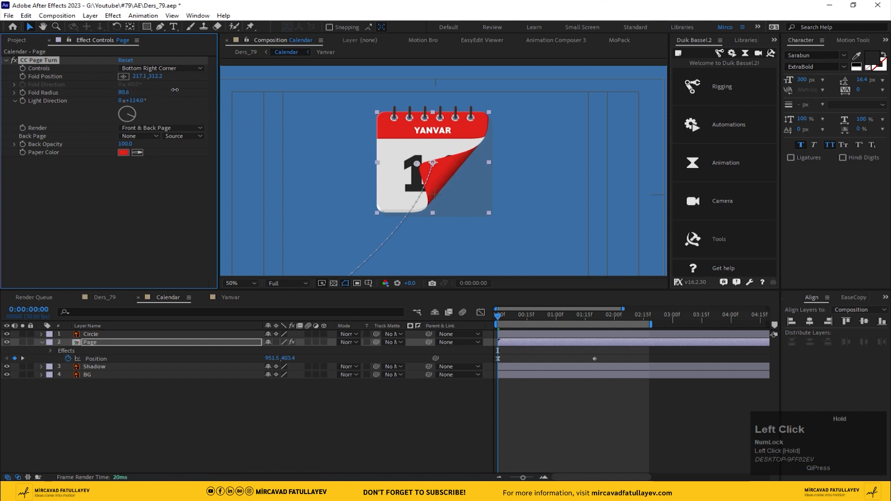
left_click_drag(175, 89, 183, 89)
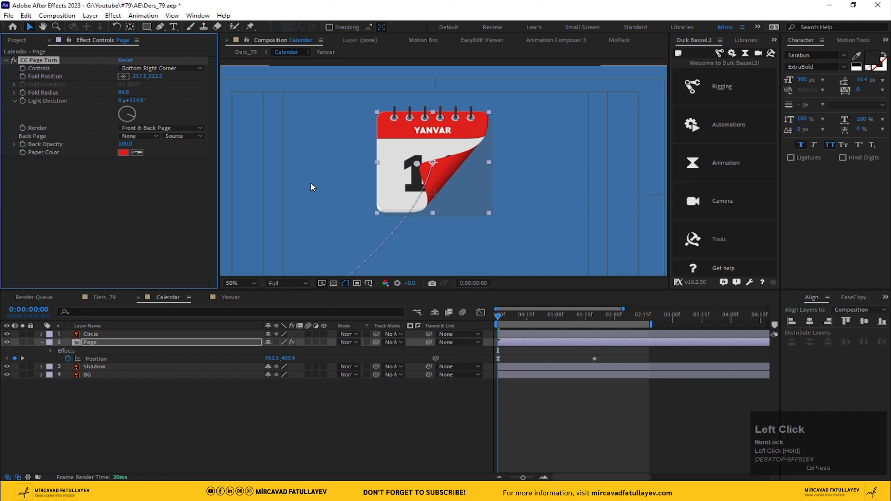
left_click_drag(111, 94, 114, 102)
left_click_drag(140, 110, 131, 121)
left_click(138, 243)
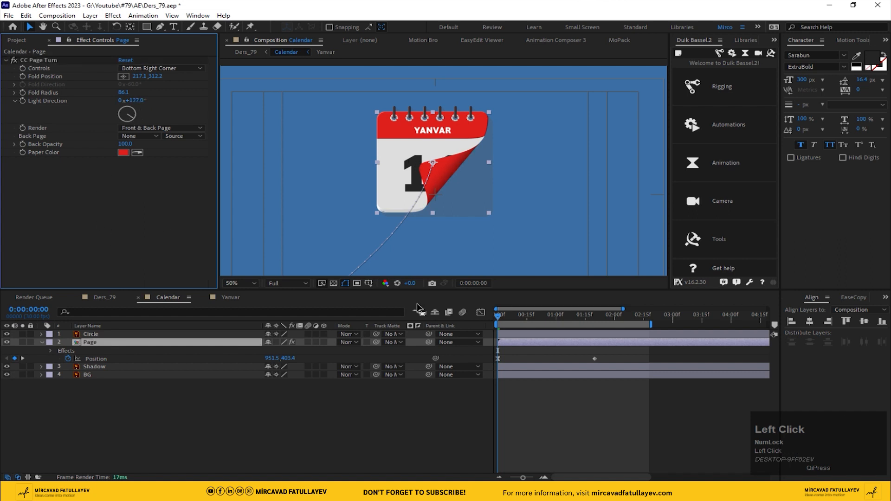
- Place the Fold Position at the page's lower-right corner, about 615.9, 616.9, and keyframe it at 0:00:00:00
left_click(123, 76)
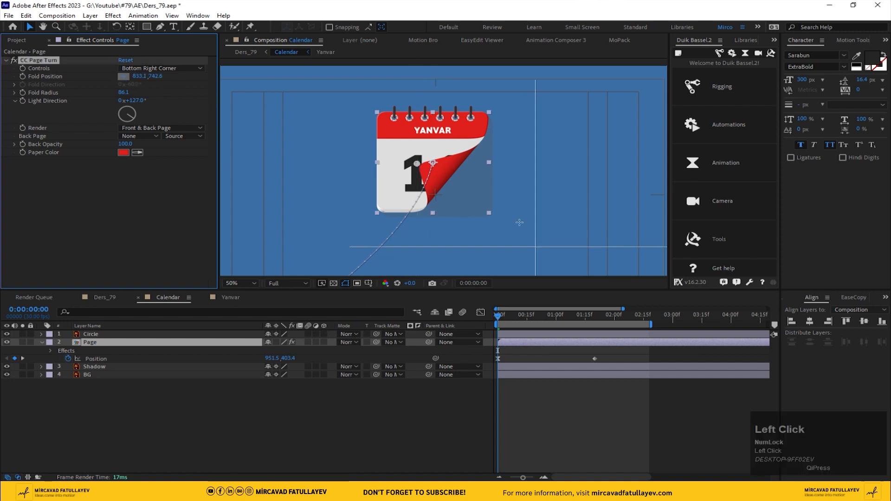
left_click(491, 214)
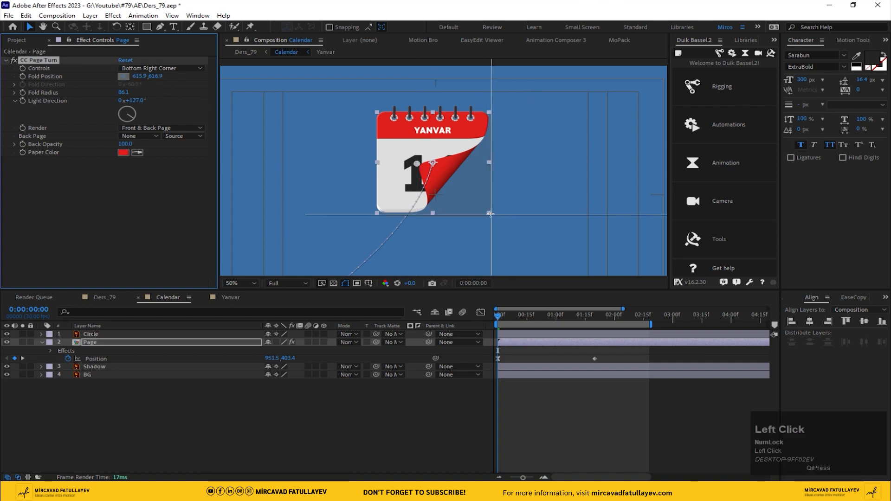
left_click(22, 77)
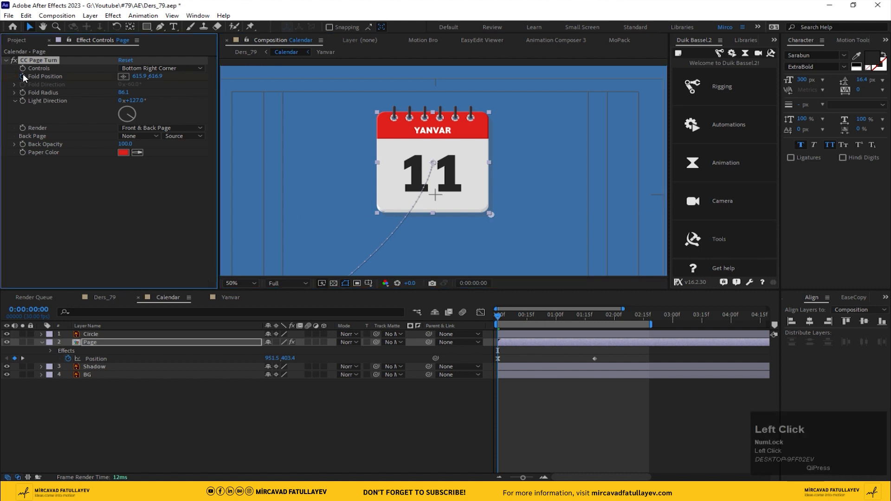
- At 0:00:01:09, move the fold point near the page's upper-left corner, to a Fold Position of about 85.1, 148.4
left_click(572, 318)
scroll(438, 173, "down", 2)
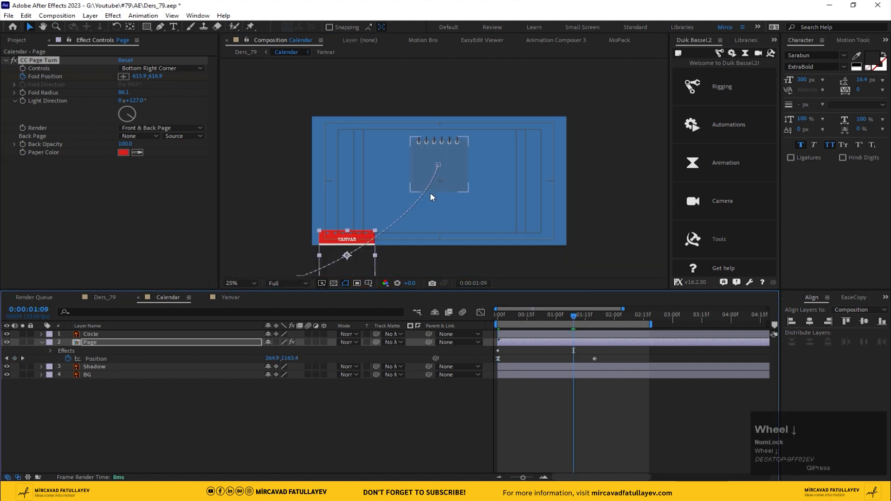
left_click_drag(429, 192, 454, 141)
scroll(418, 173, "up", 2)
left_click_drag(395, 184, 416, 152)
scroll(395, 188, "down", 2)
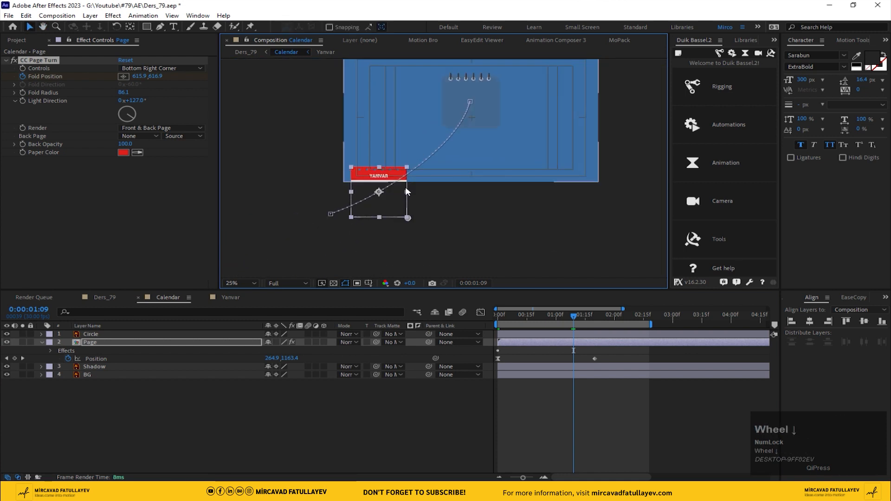
left_click_drag(411, 196, 409, 207)
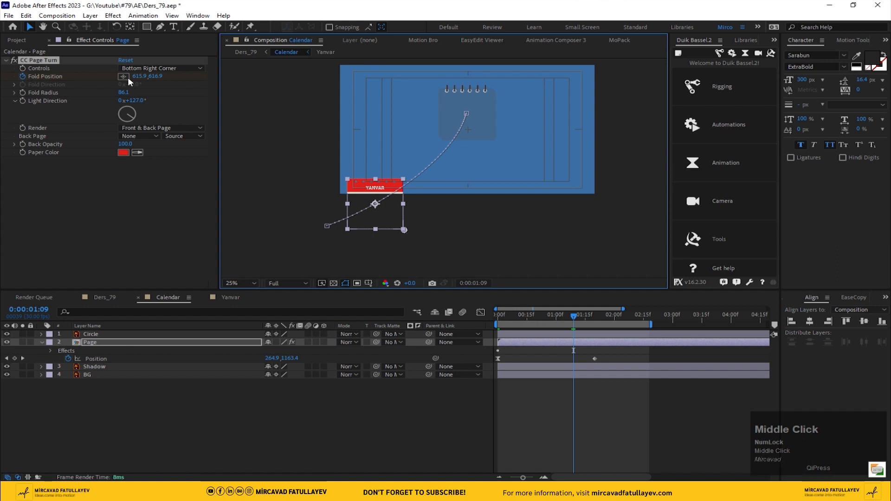
left_click_drag(132, 76, 31, 51)
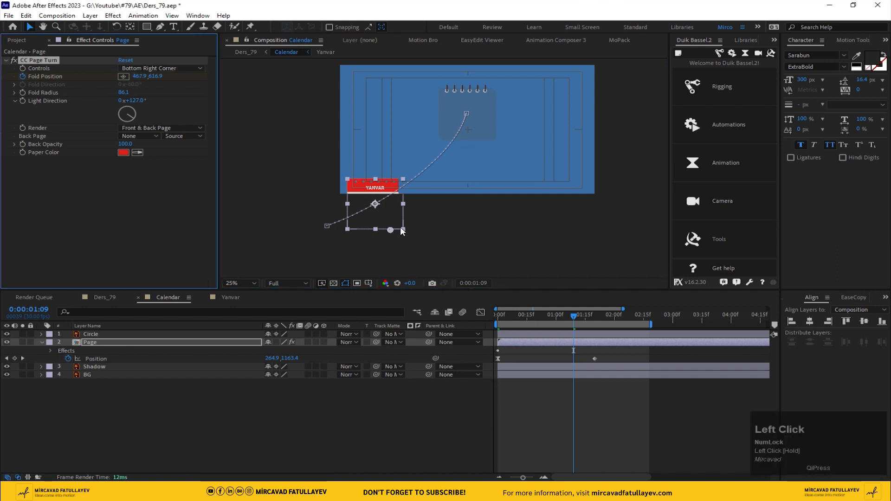
left_click_drag(390, 228, 354, 190)
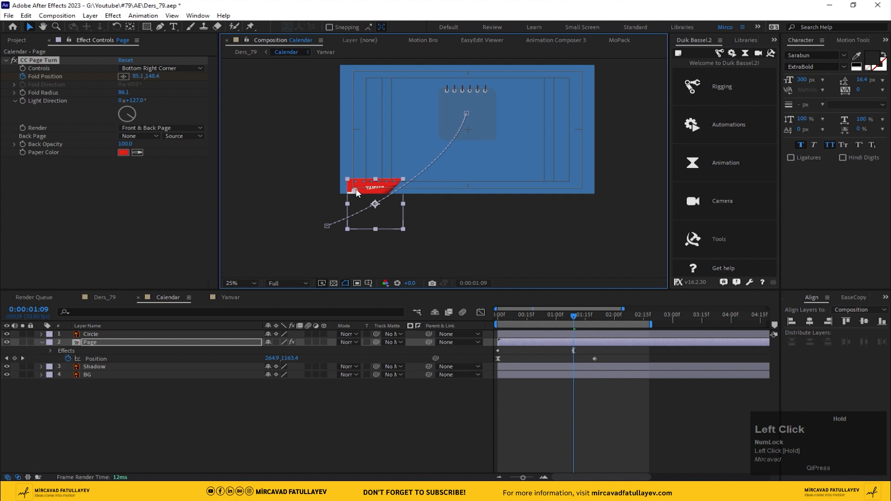
- Reveal the Page layer's keyframed properties and align the second Fold Position keyframe with the last Position keyframe at 0:00:01:20
key("u")
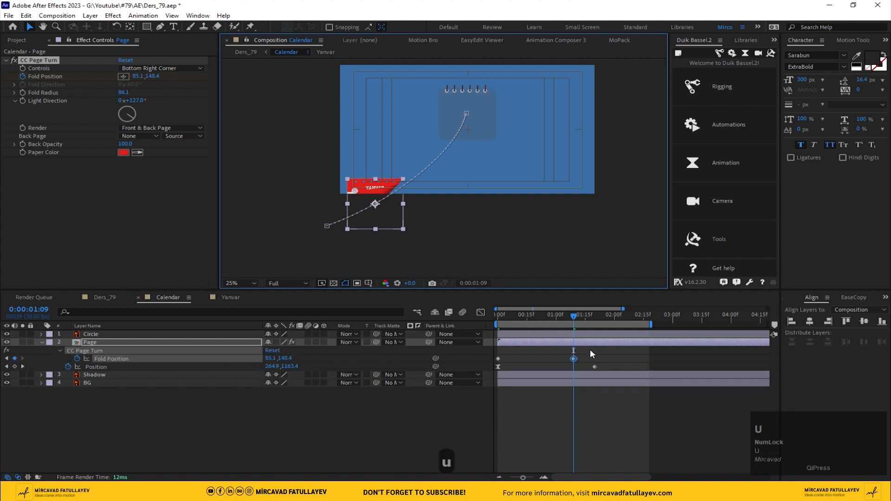
left_click(586, 360)
left_click_drag(573, 359, 588, 360)
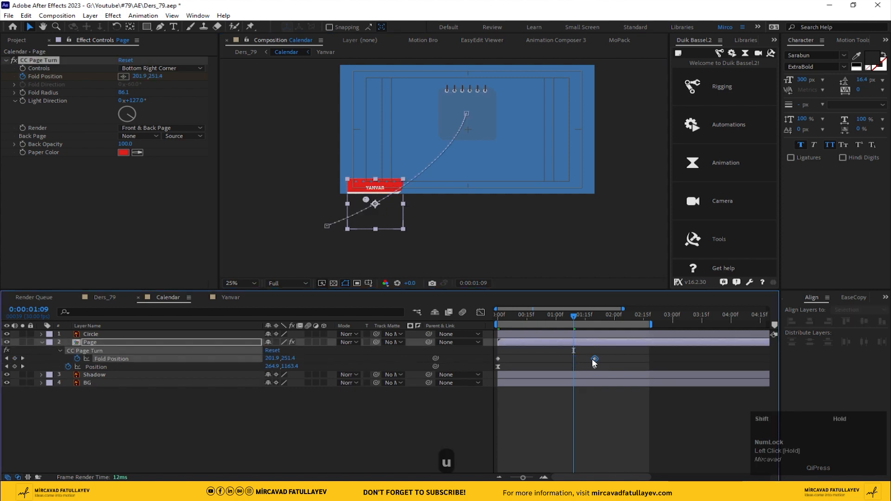
- Apply Easy Ease to the first Fold Position keyframe and preview the page curl
right_click(499, 358)
mouse_move(557, 353)
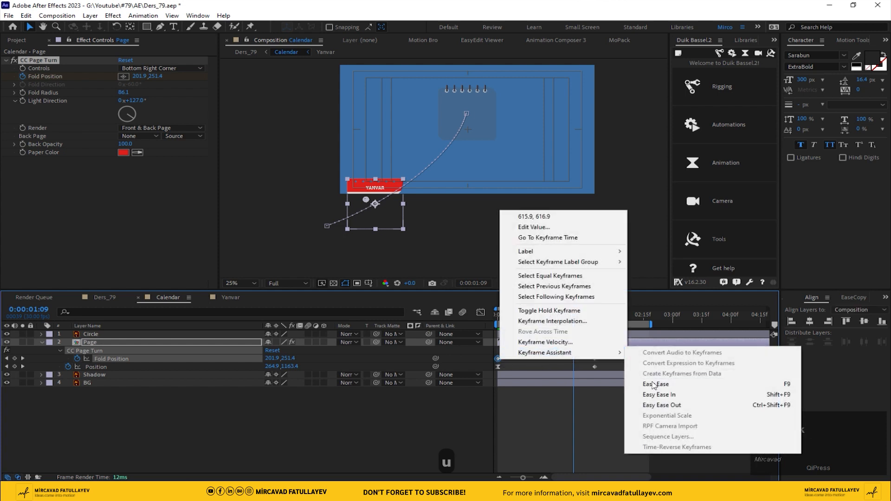
left_click(650, 383)
key("space")
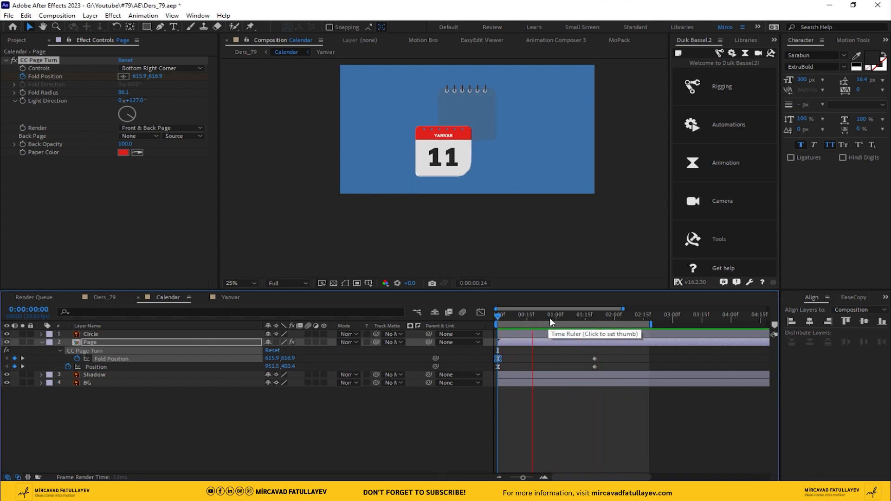
- At 0:00:01:20, move the fold point beyond the page's upper-left corner to about -92.1, -137.4 and preview the animation
left_click(594, 316)
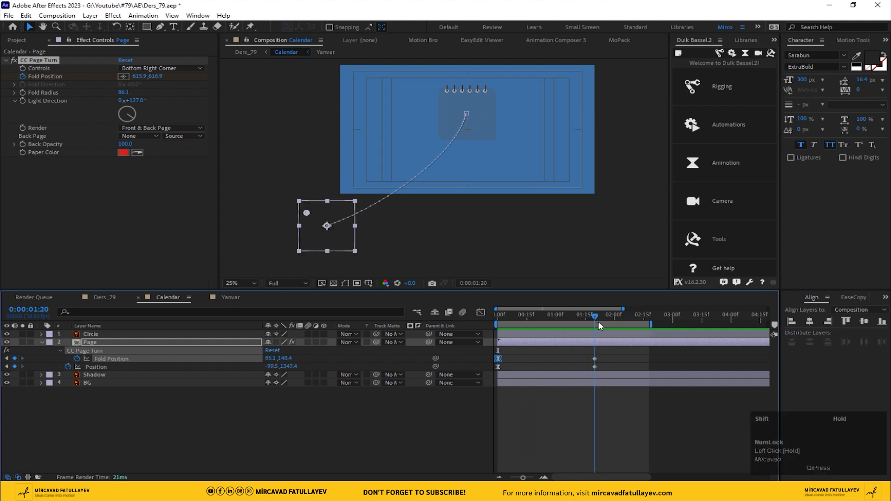
left_click_drag(302, 210, 293, 198)
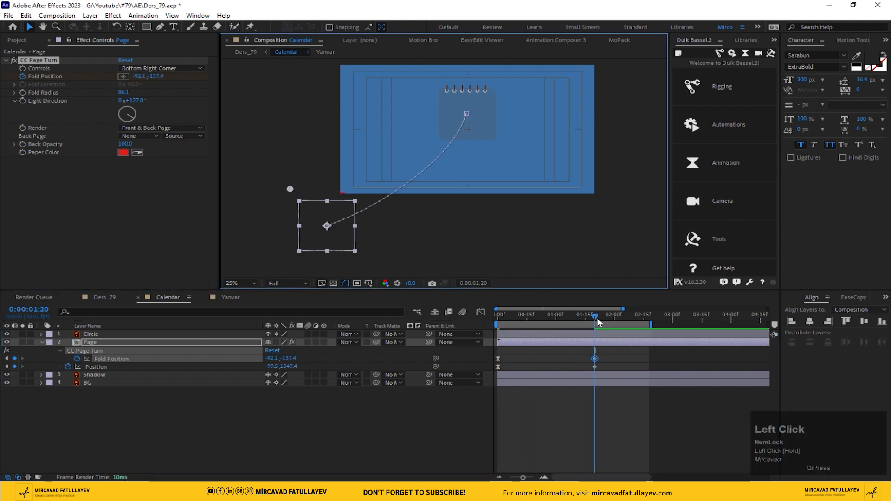
key("space")
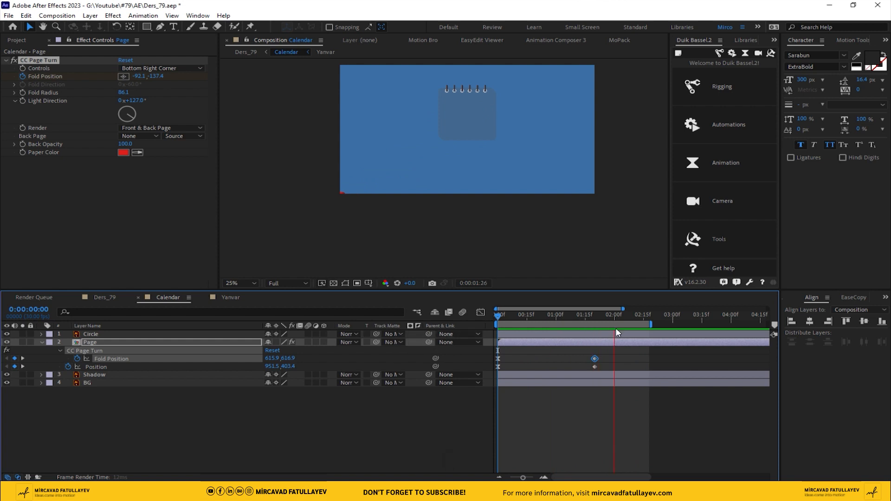
- At 0:00:01:20, shift the Page layer farther outside the frame, to a Position of about -140.5, 1413.4
left_click(595, 316)
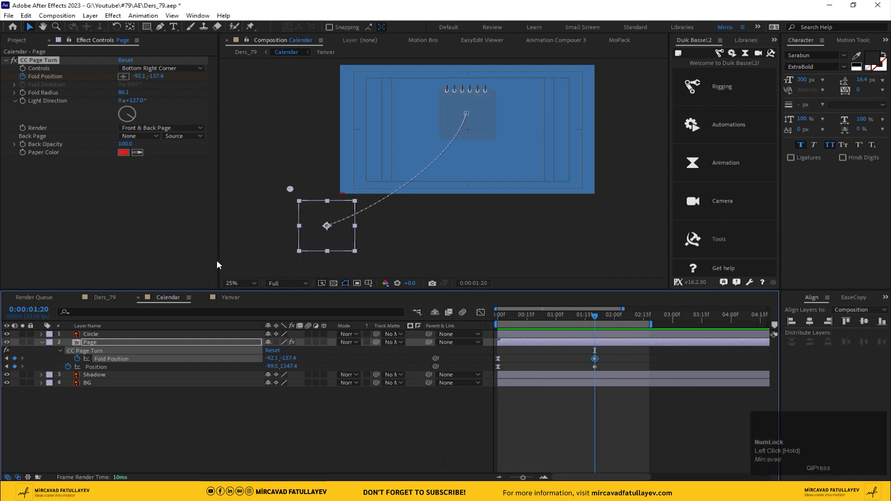
left_click_drag(290, 366, 251, 367)
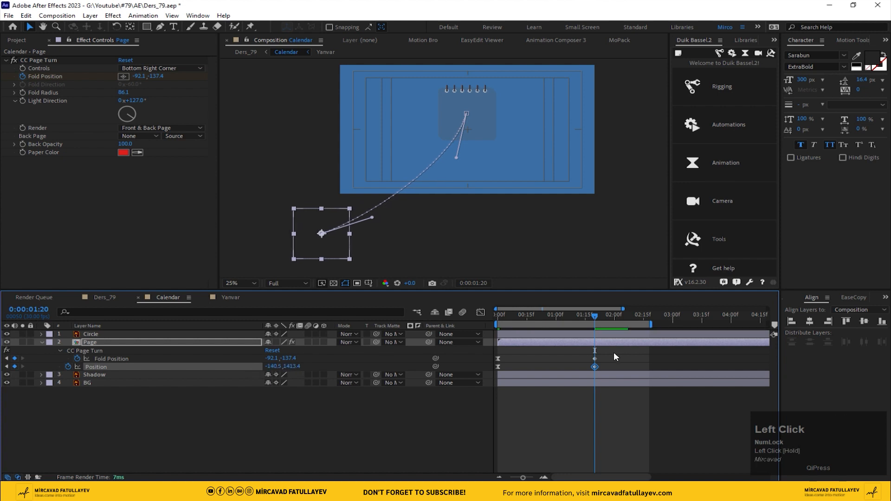
- Reveal the Page layer's Scale property and place its first keyframe, at 70%, at 0:00:00:10
left_click_drag(595, 318, 495, 330)
left_click(116, 341)
key("shift+s")
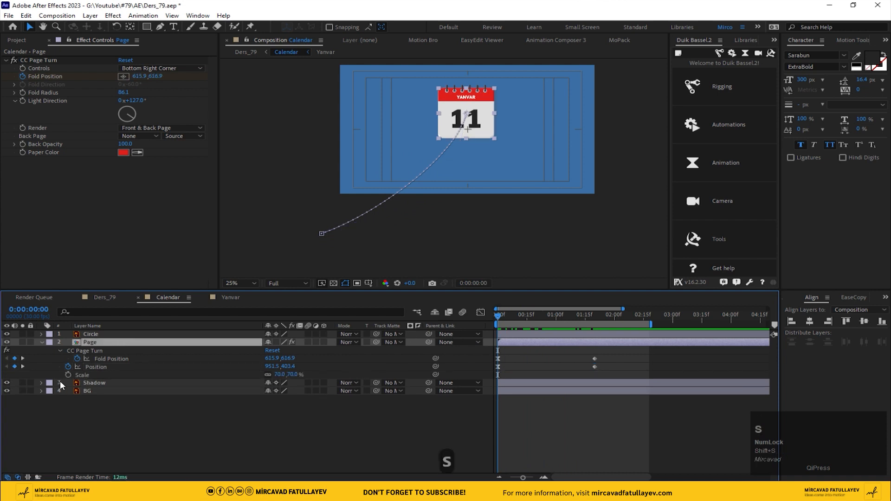
left_click(69, 376)
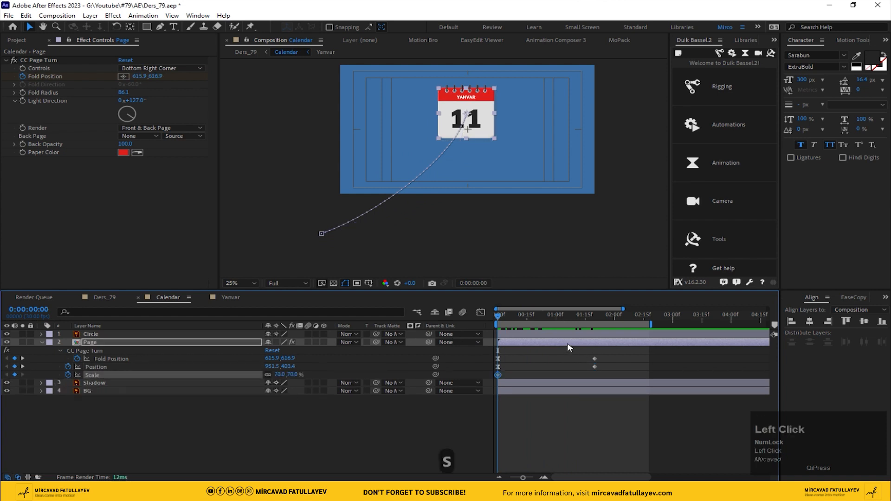
left_click_drag(588, 315, 461, 328)
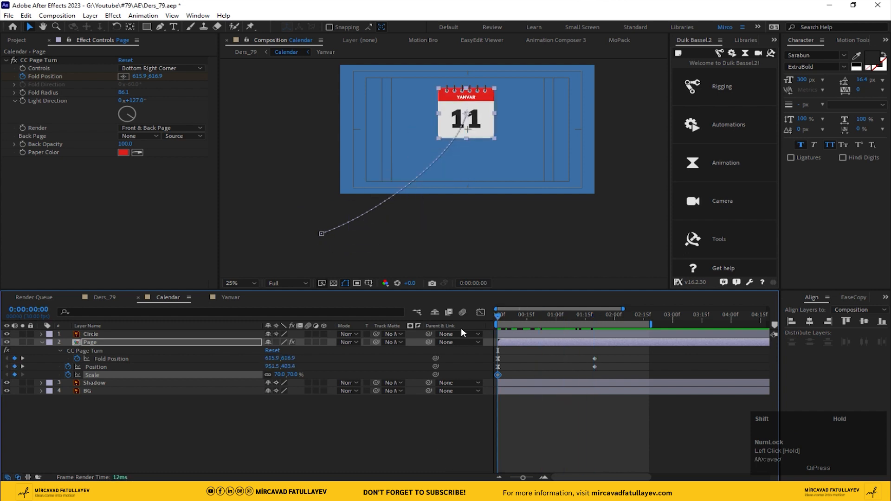
key("shift+Page_Down")
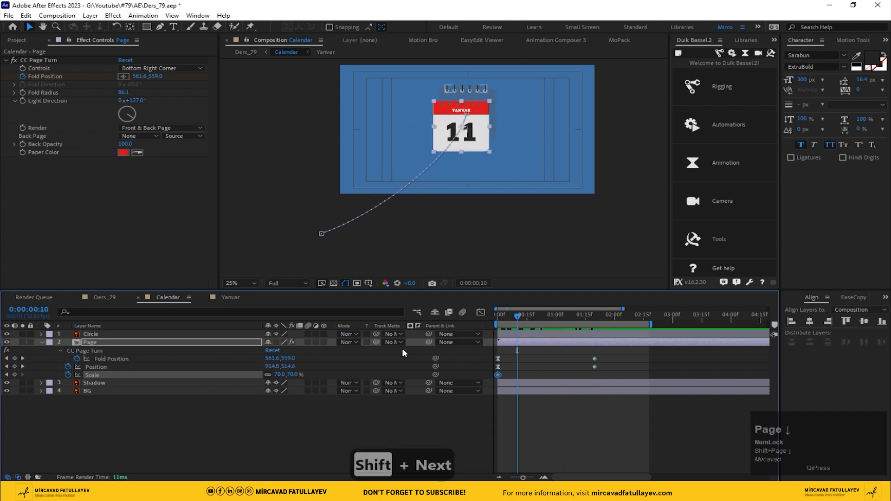
left_click_drag(498, 374, 518, 375)
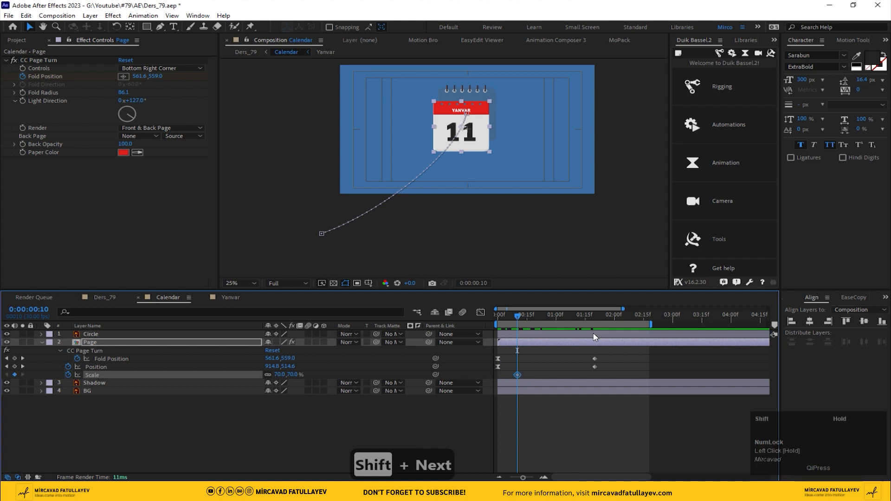
- At 0:00:01:10, set the Page layer's Scale to 90%
left_click(595, 316, "shift")
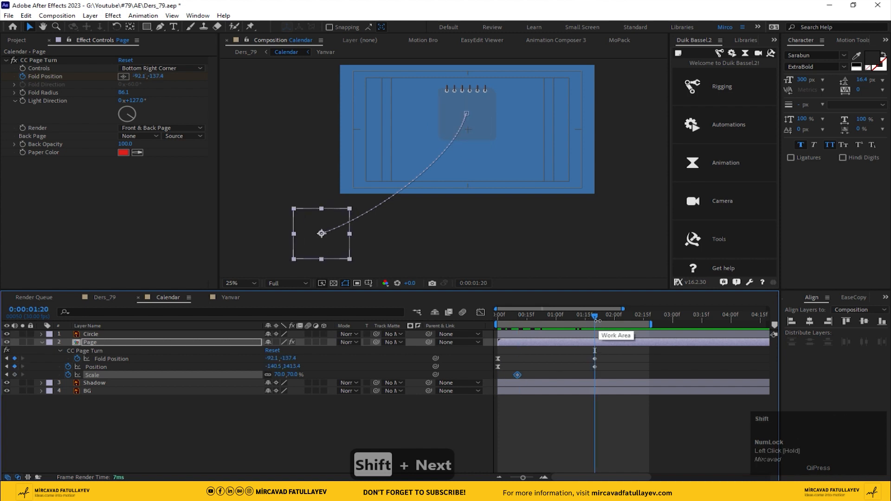
key("shift+Page_Up")
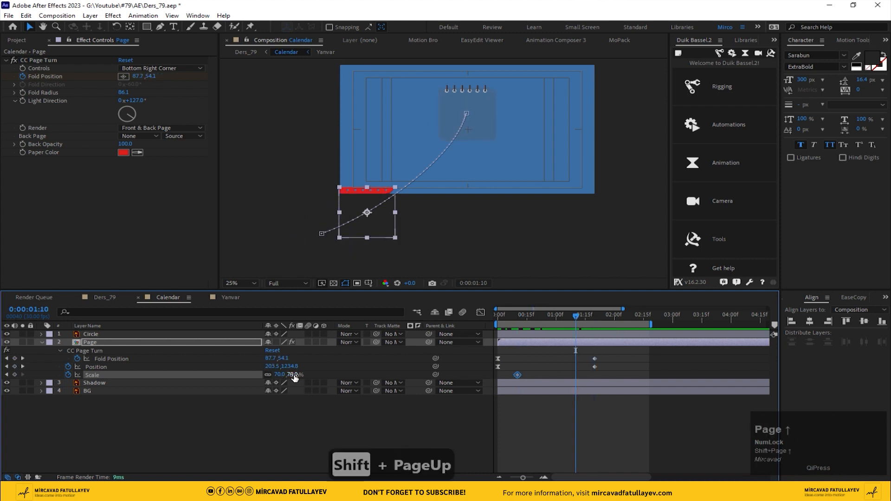
left_click(294, 375)
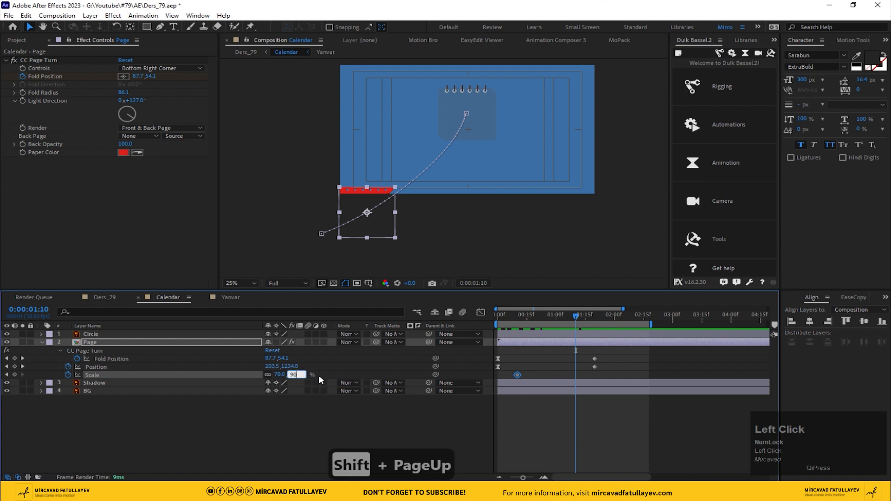
left_click(344, 364)
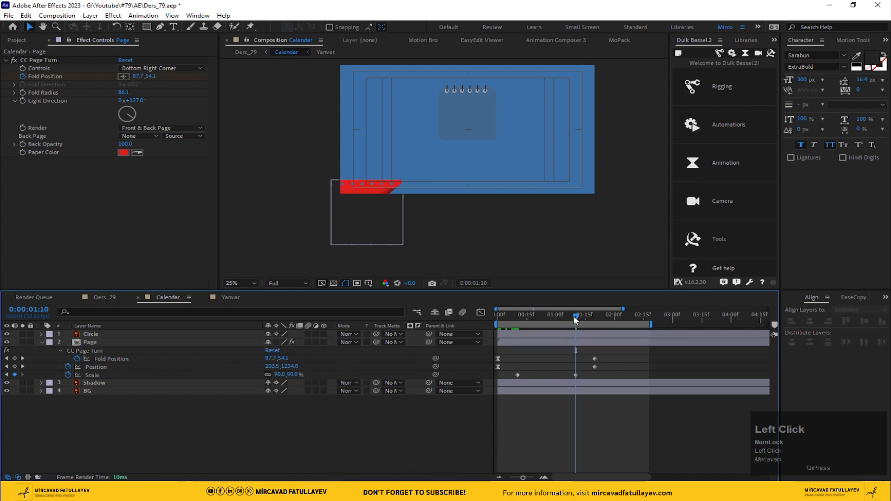
- Apply Easy Ease to the first Scale keyframe and preview the animation
right_click(518, 375)
mouse_move(599, 478)
left_click(667, 399)
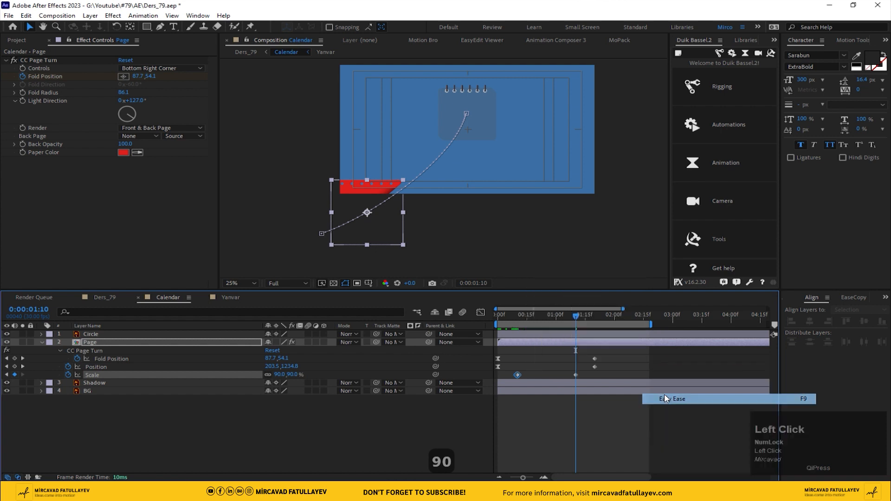
key("space")
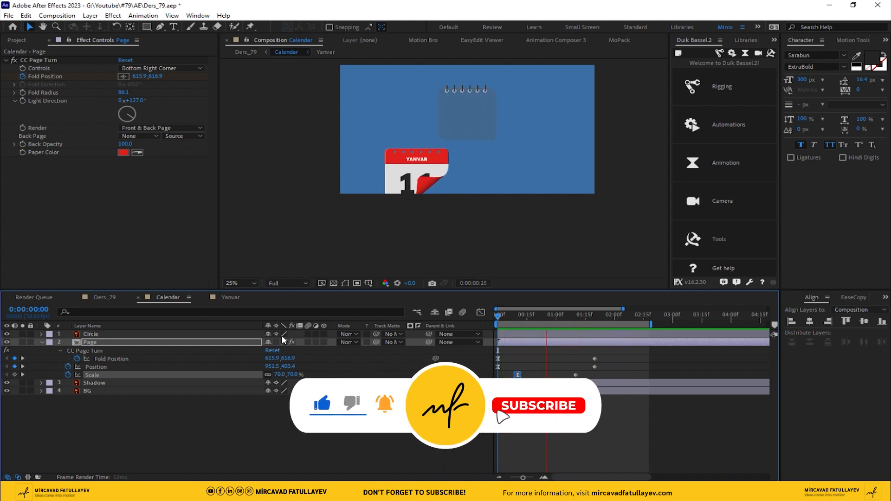
- Keyframe the Page layer's Rotation from 0° at the start of the composition to 20° at 0:00:01:20
left_click(595, 317)
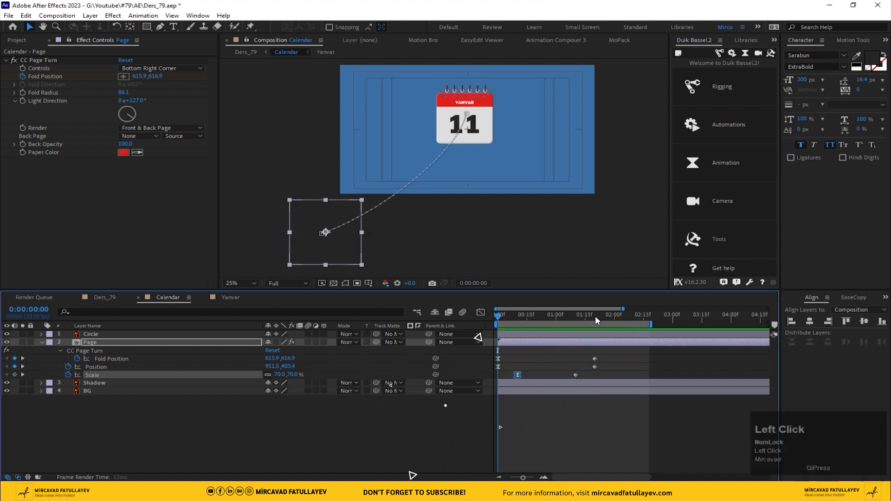
left_click_drag(595, 317, 459, 333)
key("shift+r")
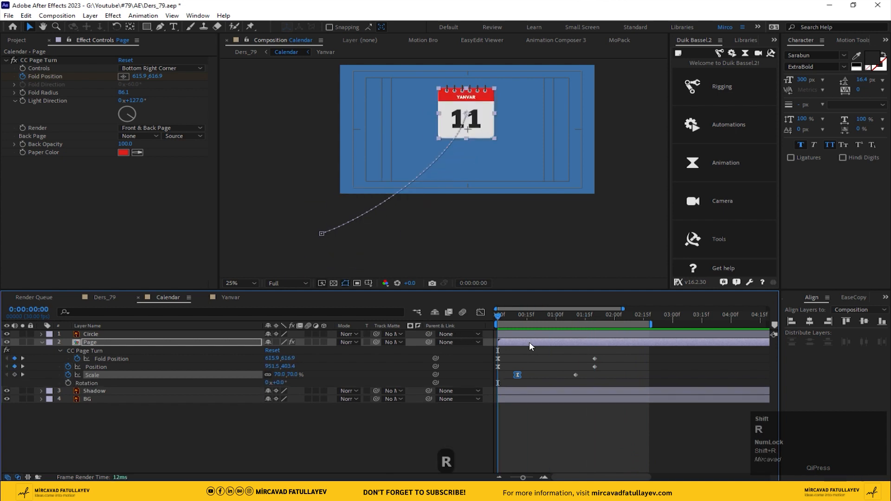
left_click(69, 384)
left_click_drag(590, 316, 595, 319)
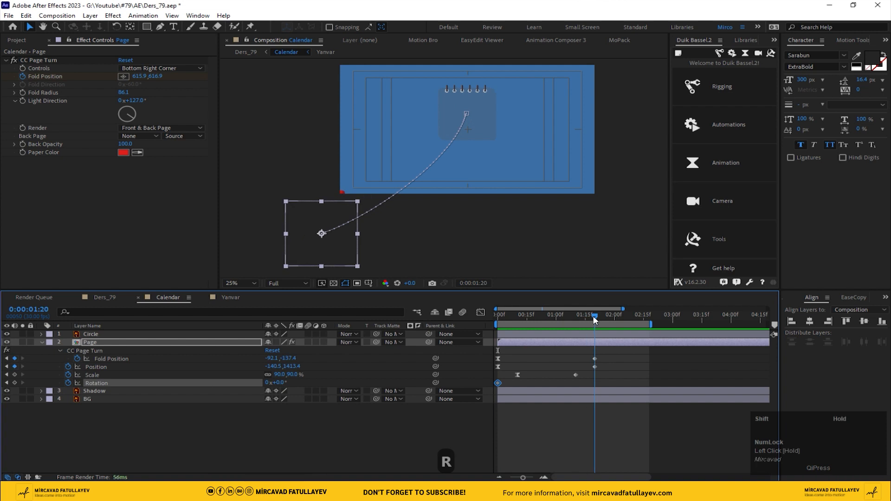
left_click(282, 382)
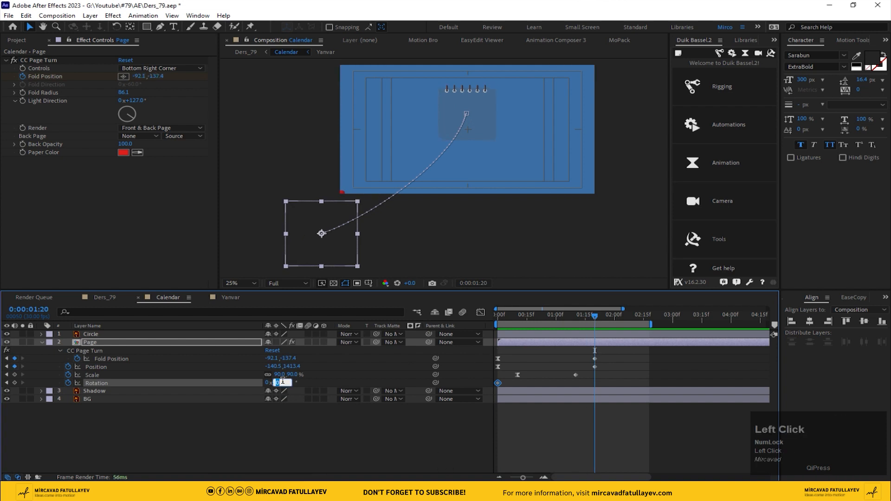
type("20")
key("Return")
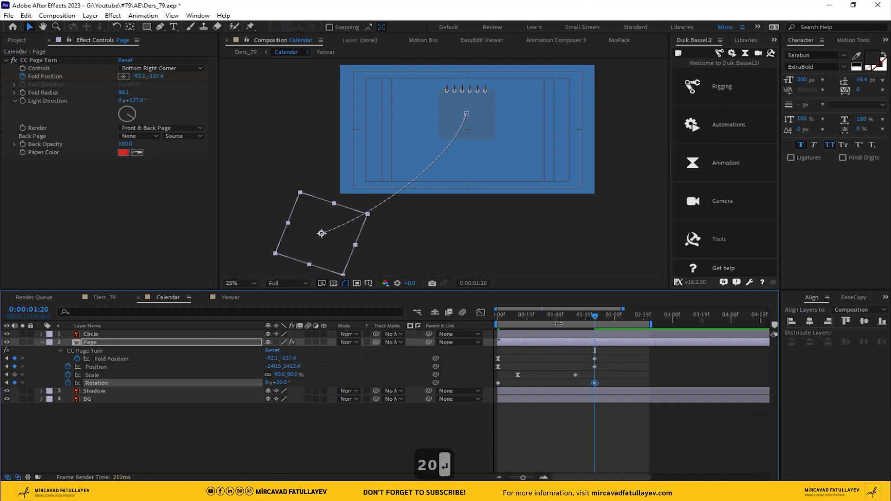
- Apply Easy Ease to the first Rotation keyframe and preview the falling page
left_click_drag(594, 315, 497, 389)
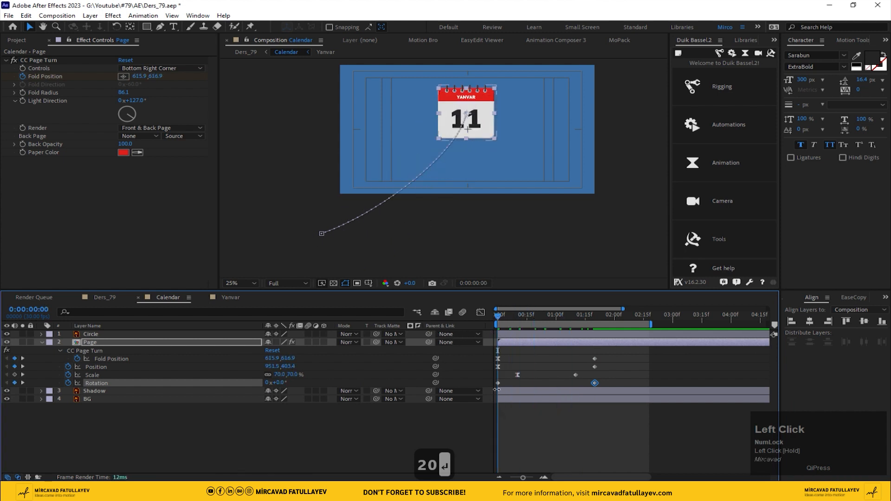
right_click(499, 383)
mouse_move(557, 376)
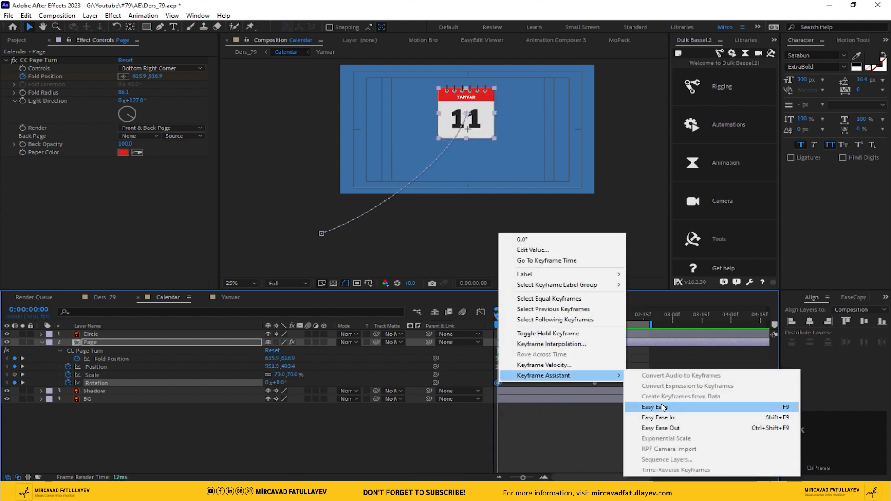
left_click(696, 404)
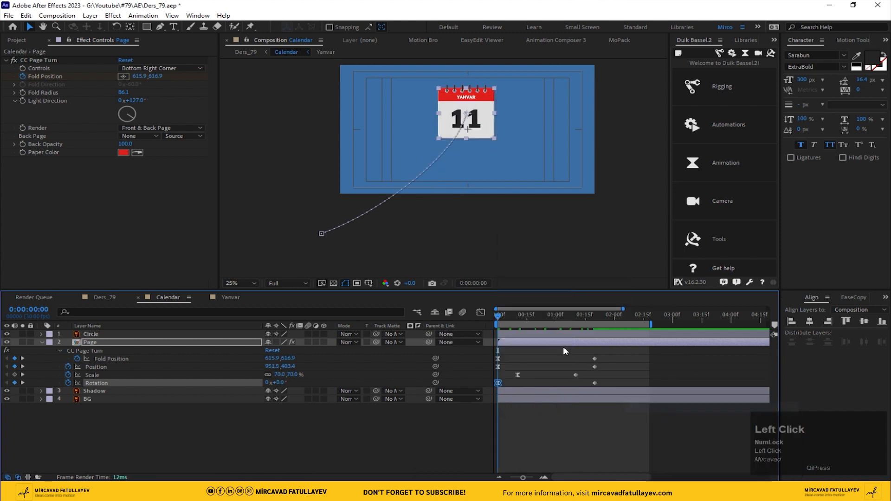
left_click(332, 430)
key("space")
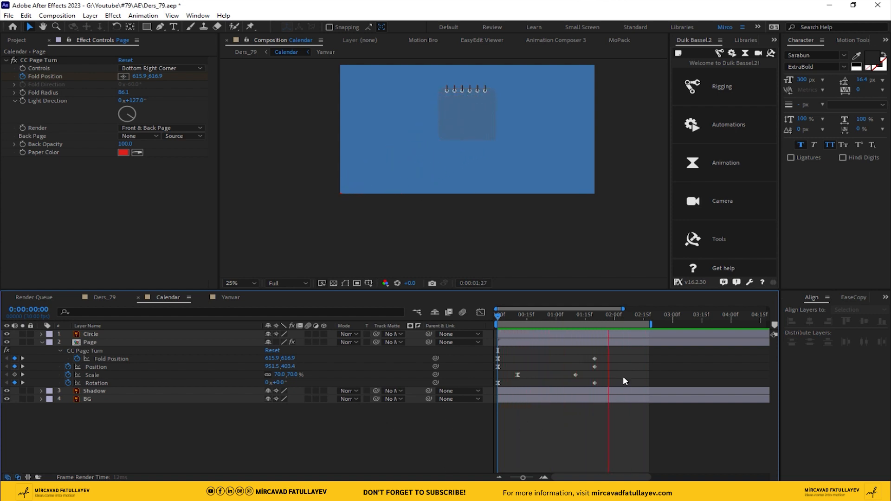
- At 0:00:01:20, shift the rotated page farther off-screen to a Position of about -166.5, 1442.4 and preview the animation
left_click_drag(592, 317, 598, 321)
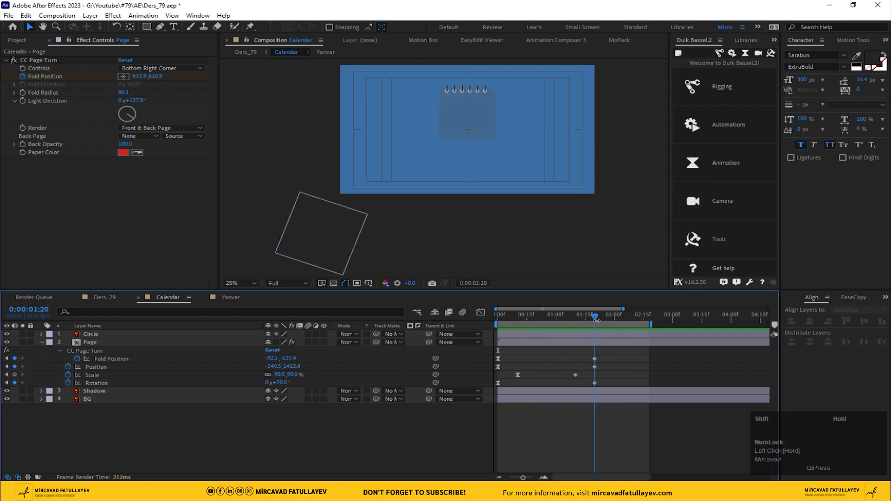
left_click_drag(295, 368, 277, 366)
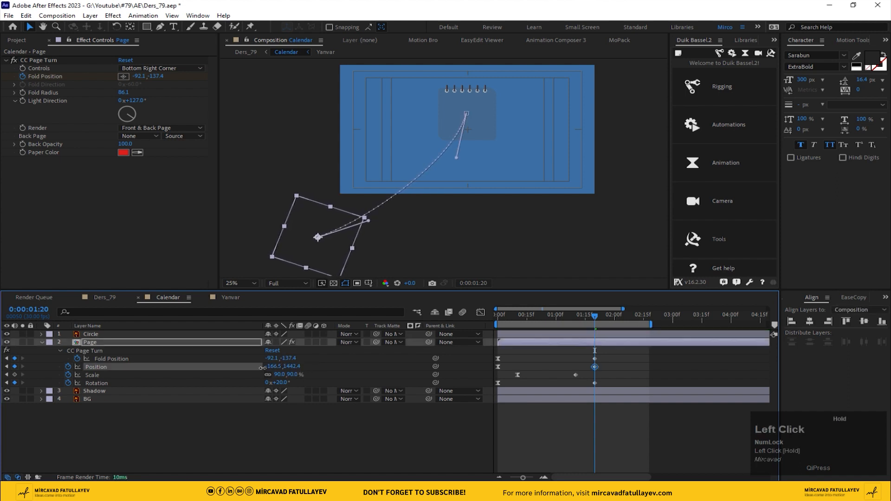
left_click_drag(595, 314, 350, 324)
key("space")
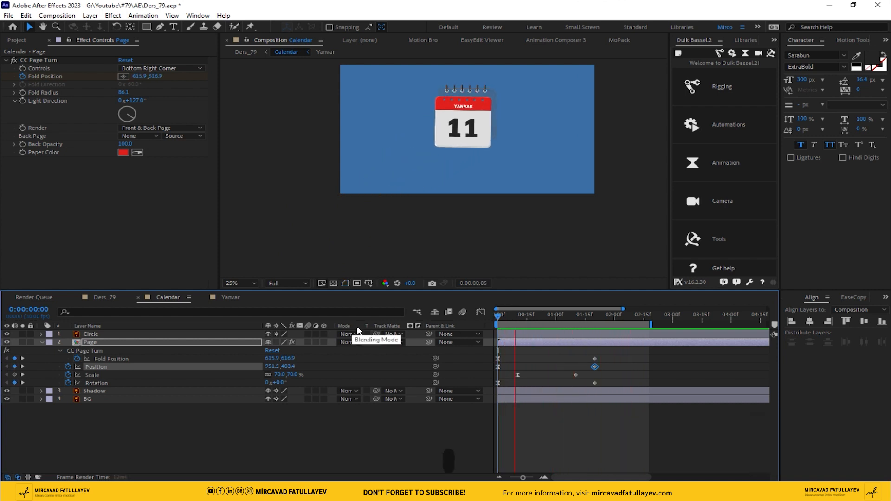
- At 0:00:01:20, move the page's fold point farther out to a Fold Position of about -193.8, -207.1
left_click(595, 314)
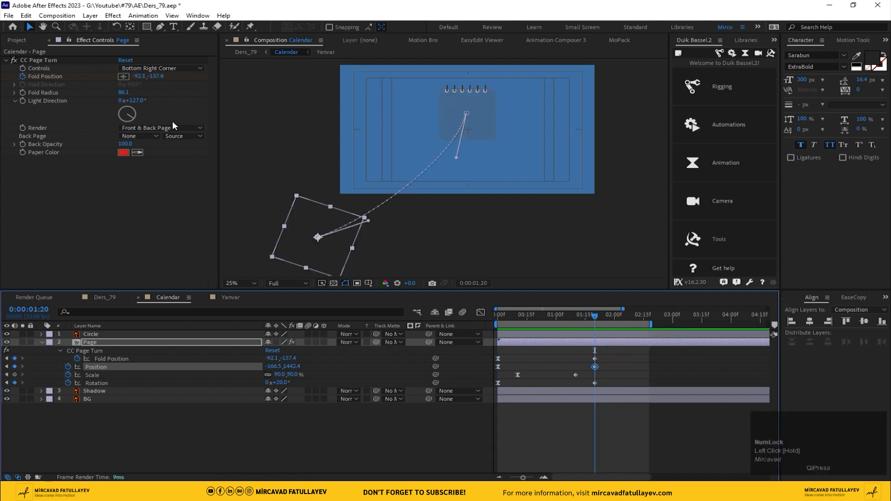
left_click_drag(160, 76, 139, 76)
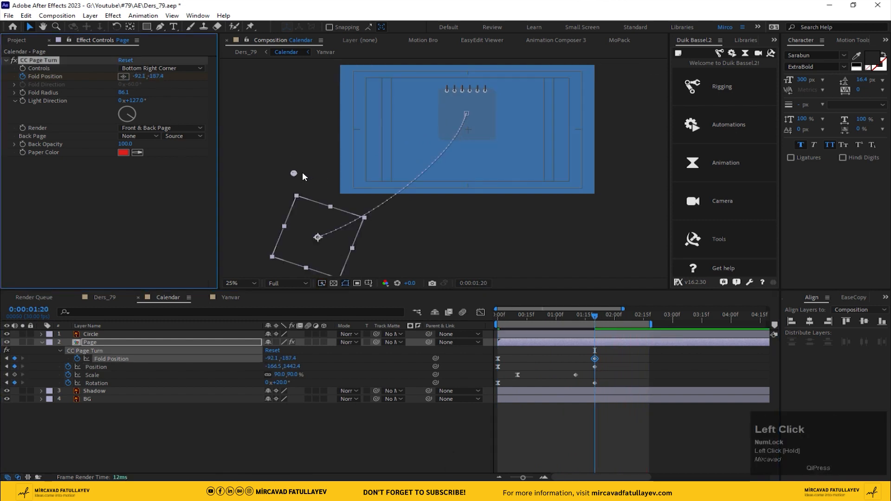
left_click_drag(294, 174, 283, 169)
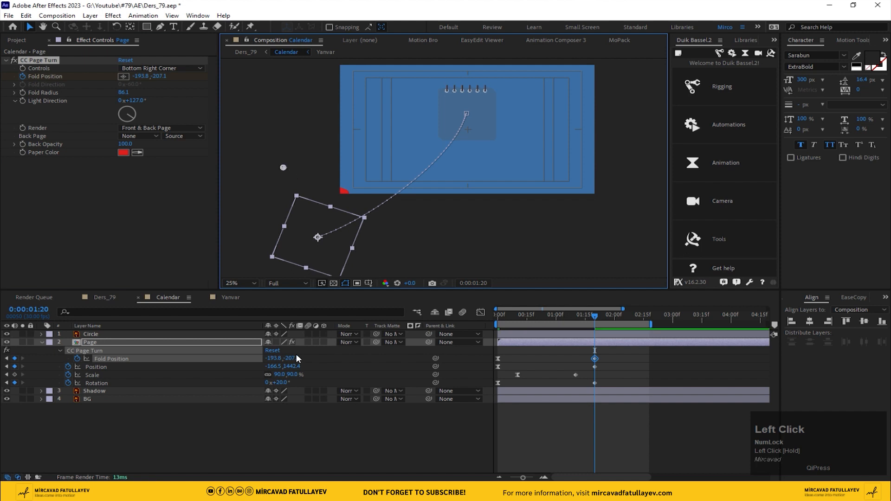
- Lower the page's end Position at 0:00:01:20 to a Y value of about 1537.4 and preview the fall
left_click_drag(295, 368, 625, 366)
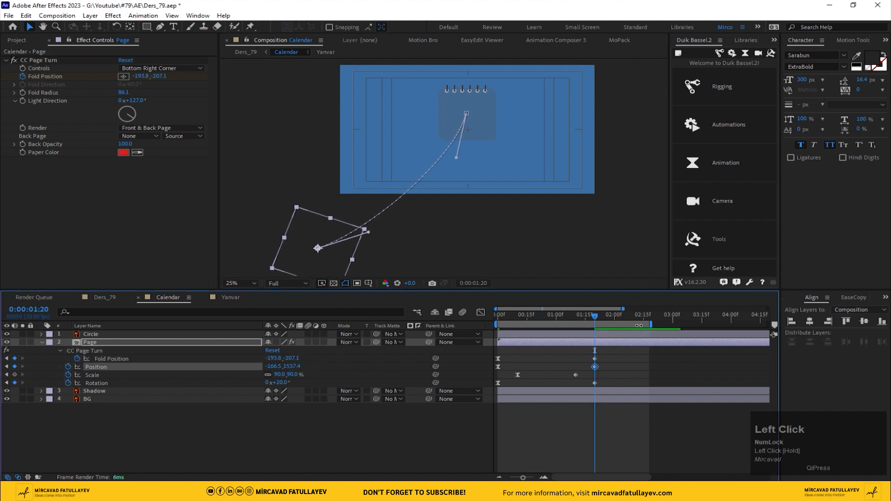
left_click_drag(595, 319, 498, 320)
key("space")
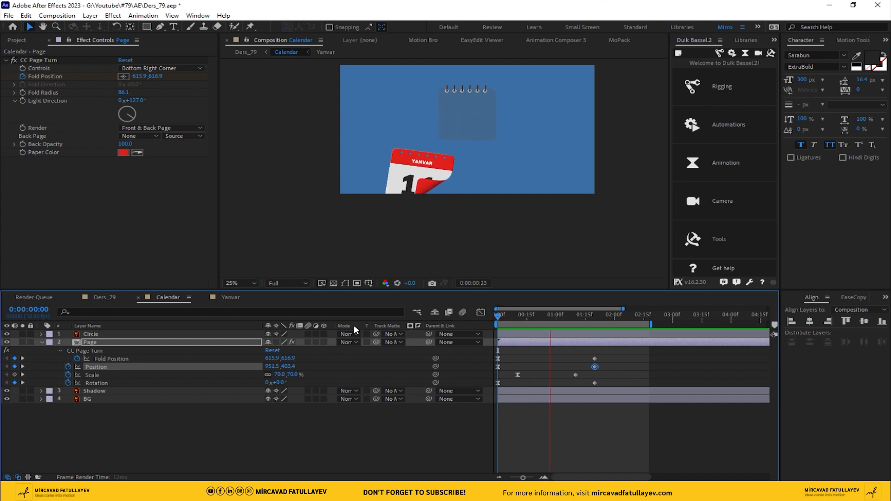
- Move the second Fold Position keyframe earlier to 0:00:01:10 and preview the faster curl
key("space")
mouse_move(543, 325)
left_mouse_down()
mouse_move(564, 319)
mouse_move(541, 327)
mouse_move(552, 324)
left_mouse_up()
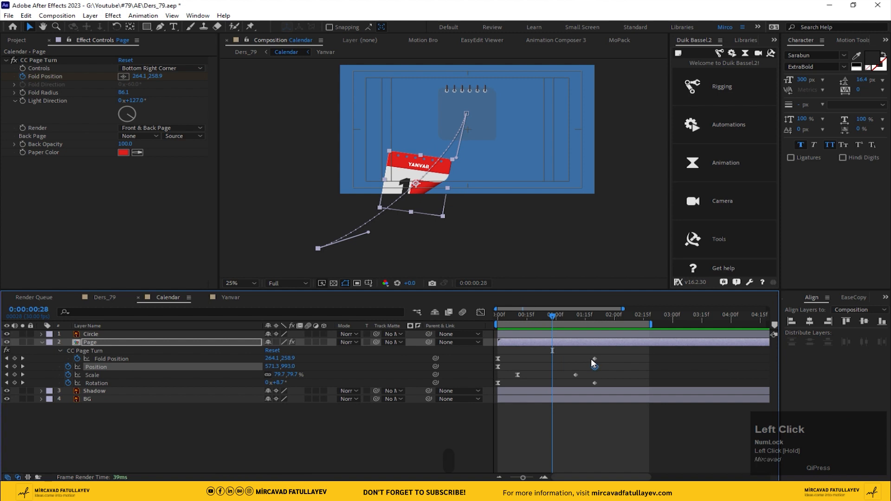
left_click_drag(594, 358, 577, 360)
left_click_drag(553, 316, 428, 323)
key("space")
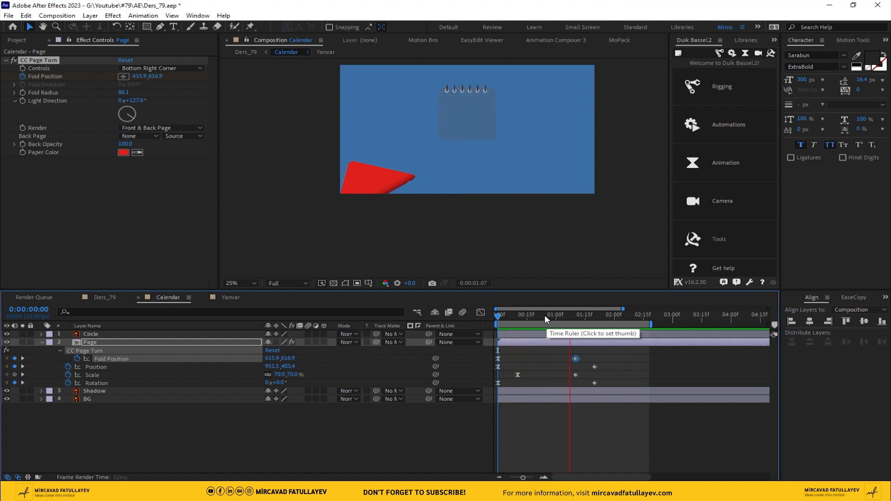
- Move the second Fold Position keyframe later to 0:00:01:15 and preview the curl timing
left_click_drag(568, 314, 581, 319)
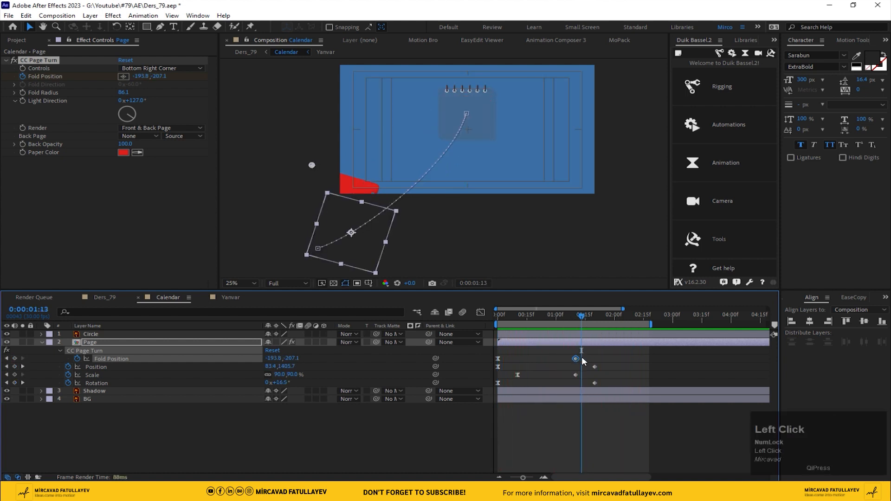
mouse_move(576, 359)
left_mouse_down()
mouse_move(595, 360)
mouse_move(580, 360)
left_mouse_up()
left_click_drag(583, 317, 587, 323)
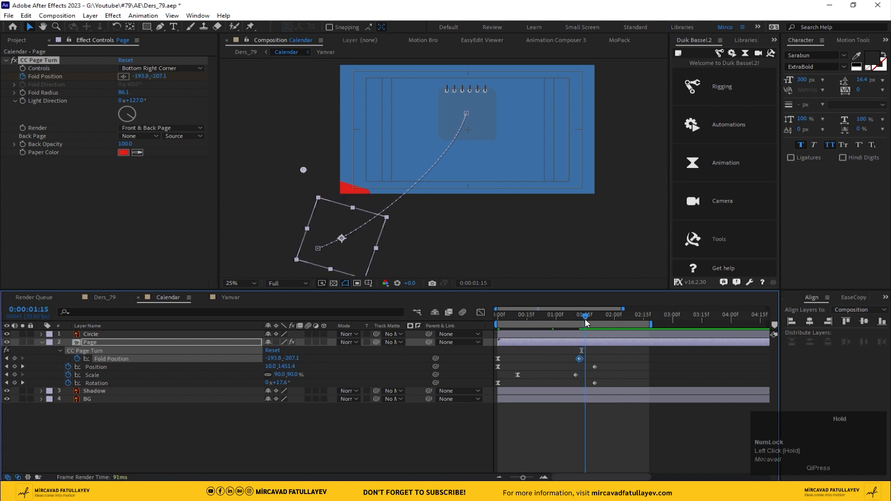
left_click_drag(579, 360, 585, 361)
left_click_drag(582, 320, 497, 321)
key("space")
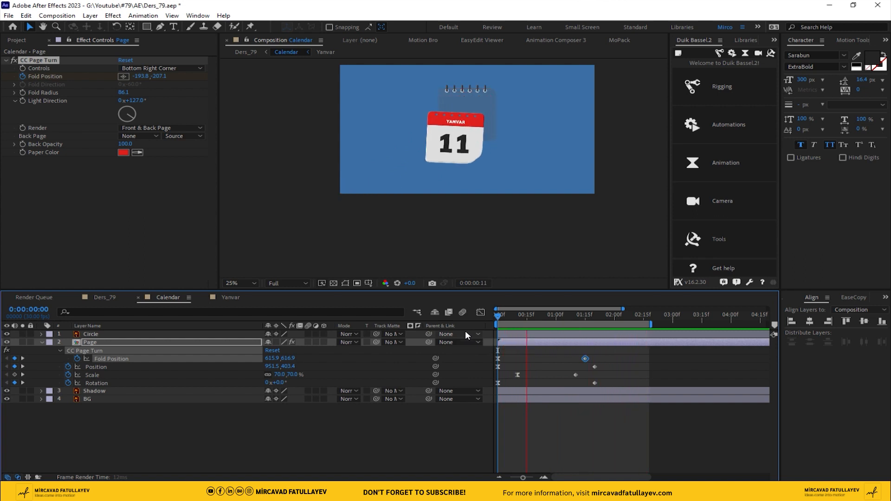
- Shift the second Fold Position keyframe slightly later, to about 0:00:01:17
key("space")
left_click_drag(587, 315, 558, 326)
left_click(585, 358)
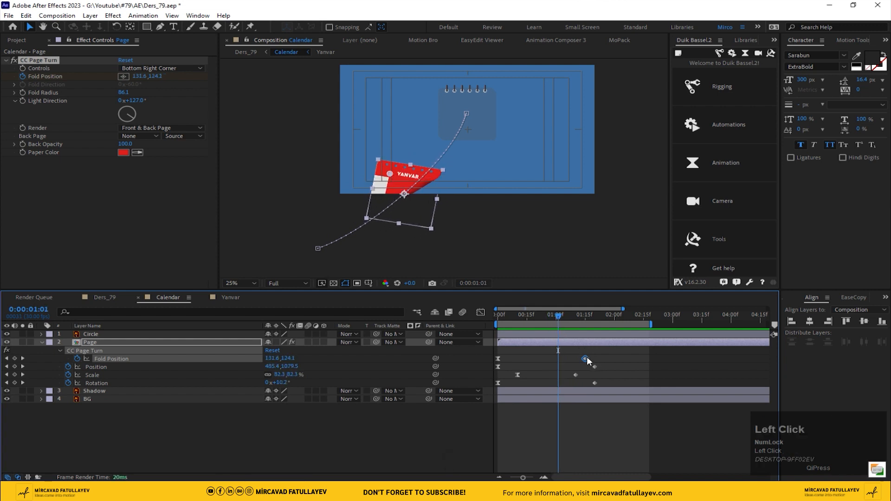
left_click_drag(587, 357, 593, 357)
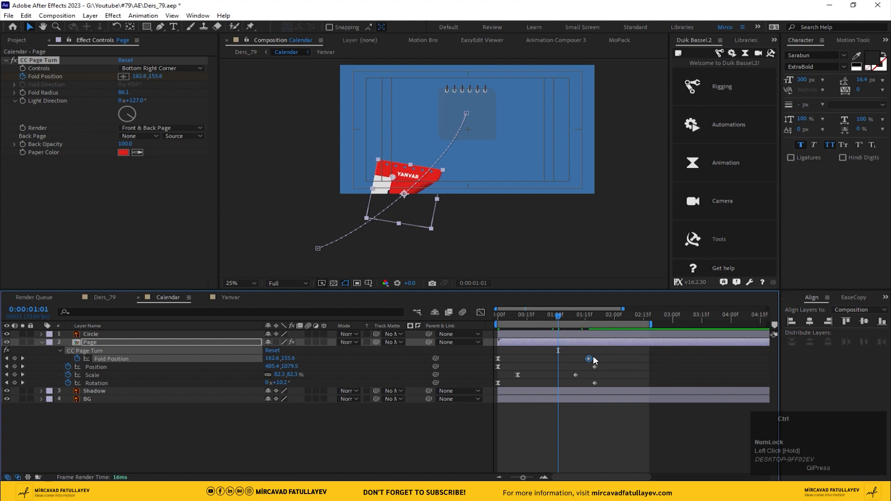
- Undo the last Fold Position keyframe shift, preview the page animation and return to 0:00:00:00
key("ctrl+z")
key("space")
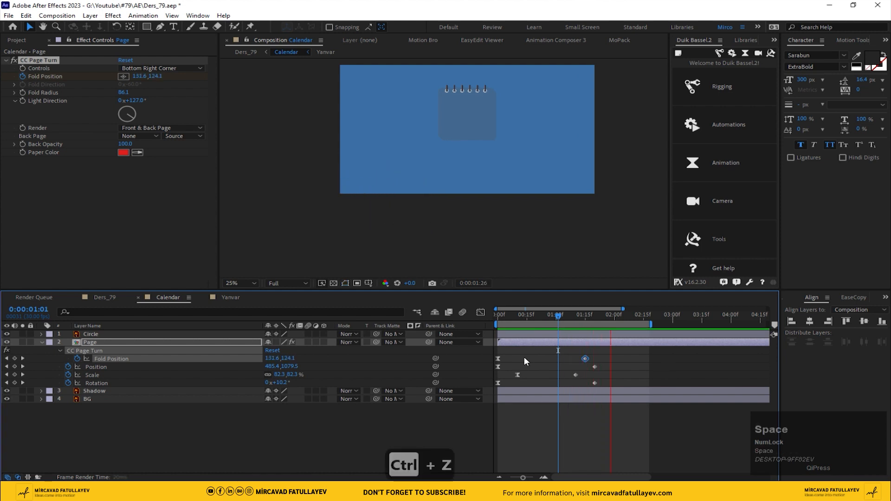
key("space")
left_click_drag(512, 318, 470, 331)
- Duplicate the Yanvar composition in the project five times
left_click(93, 343)
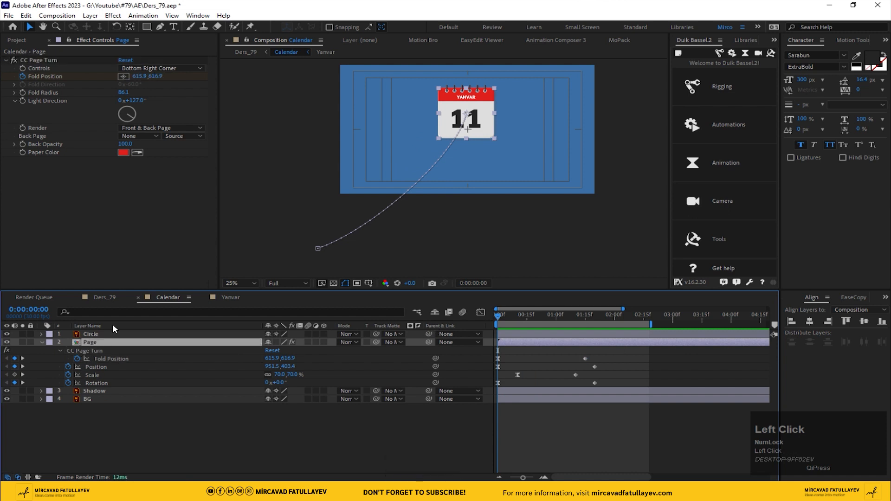
left_click(10, 39)
key("ctrl+d")
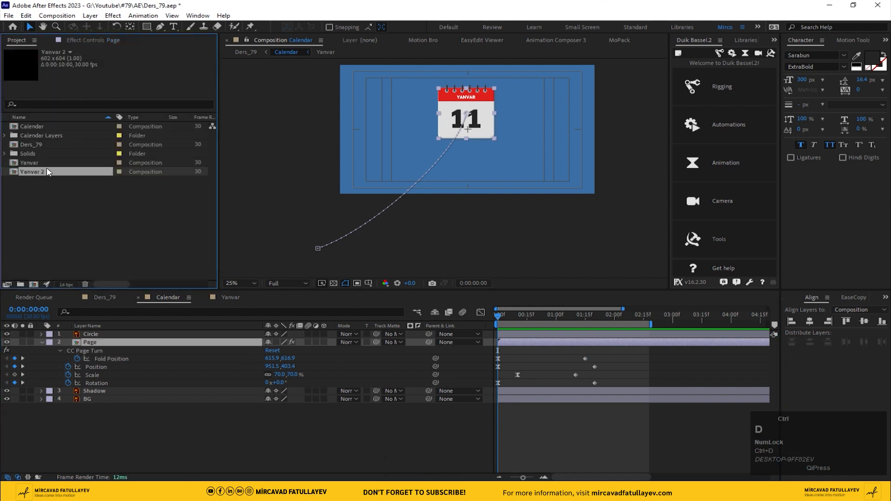
key("ctrl+d")
key("ctrl+d")
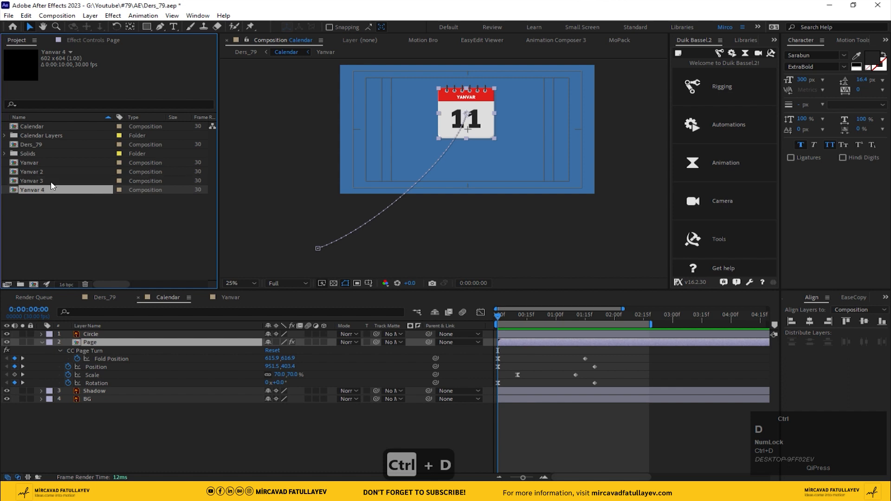
key("ctrl+d")
key("ctrl+d")
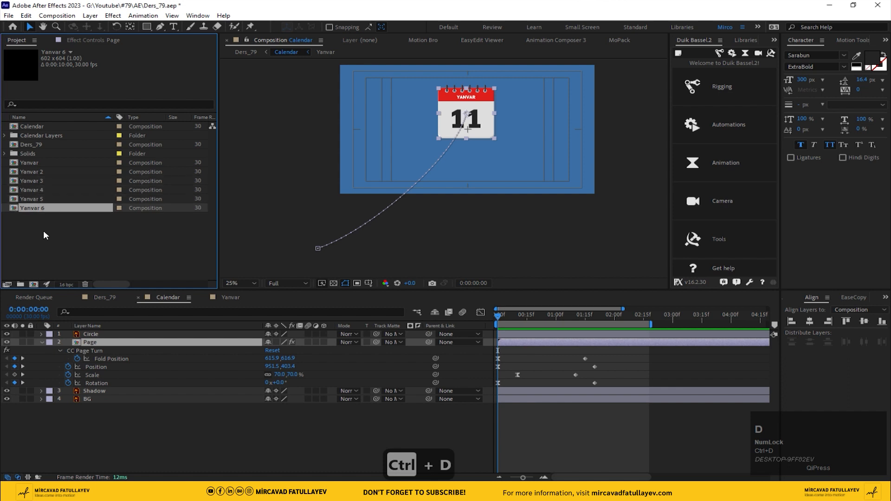
- Rename the Yanvar 2 composition as Fevral
left_click(43, 230)
left_click(35, 171)
key("Return")
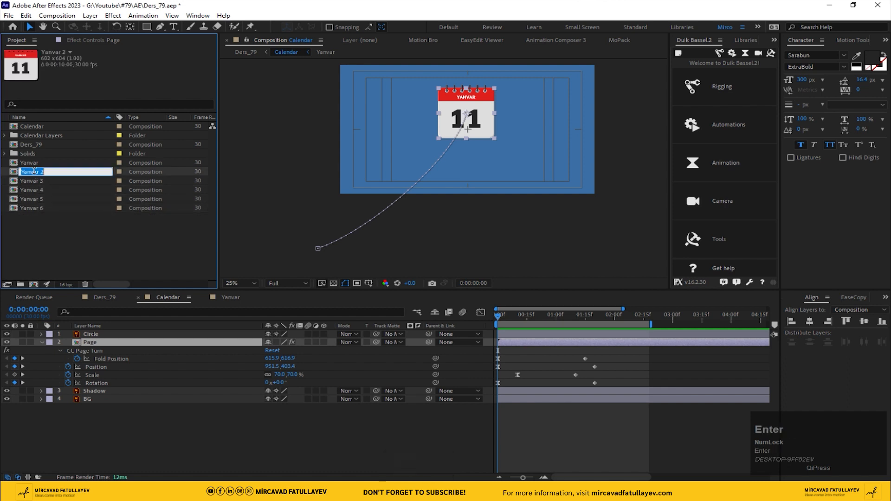
type("Fevral")
key("Return")
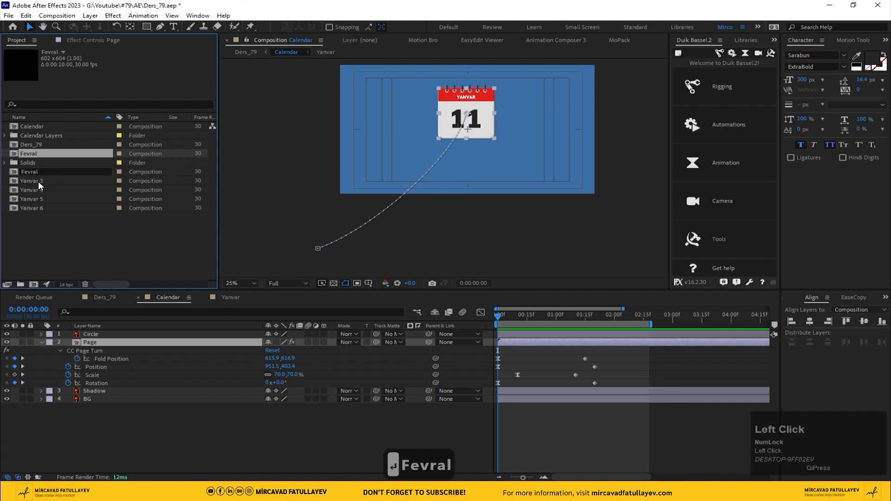
- Rename the Yanvar 3 composition as Mart
left_click(38, 182)
key("Return")
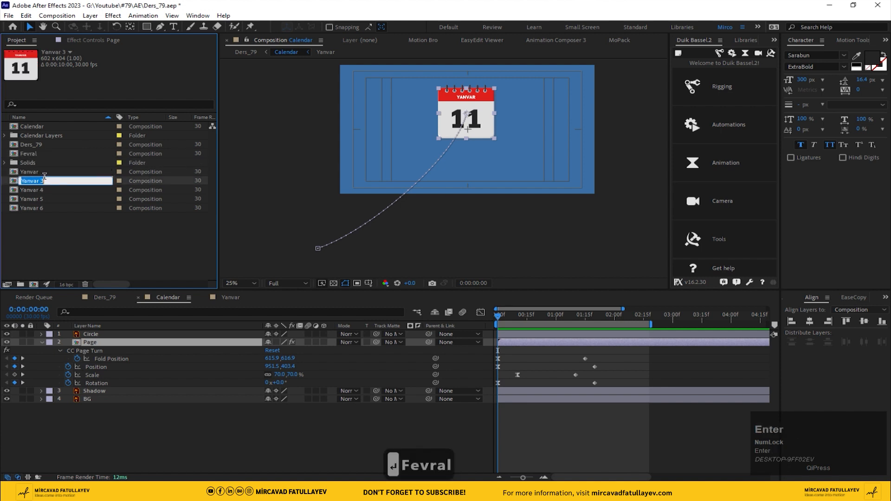
type("Mart")
left_click(43, 210)
- Rename the Yanvar 4 composition as Aprel
left_click(40, 191)
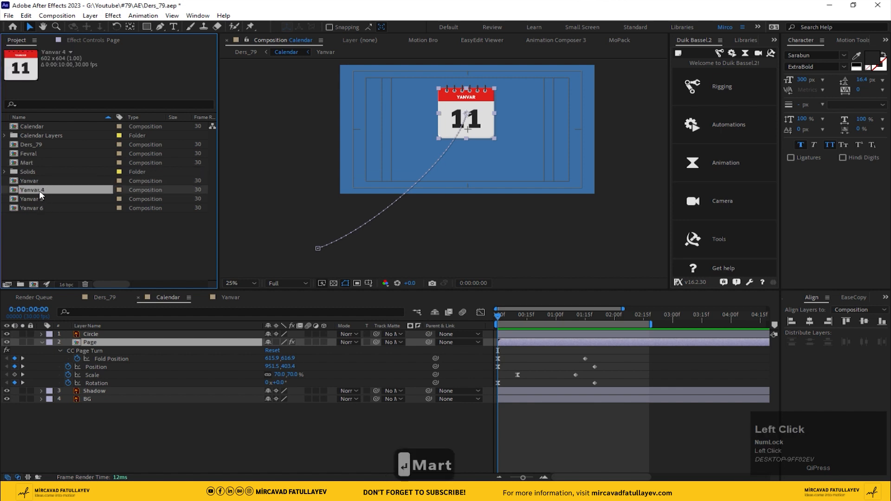
key("Return")
type("A")
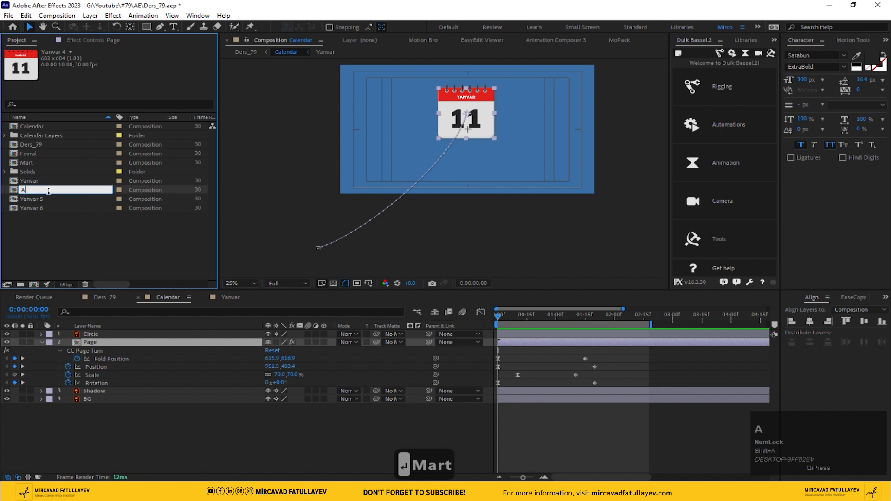
type("prel")
key("Return")
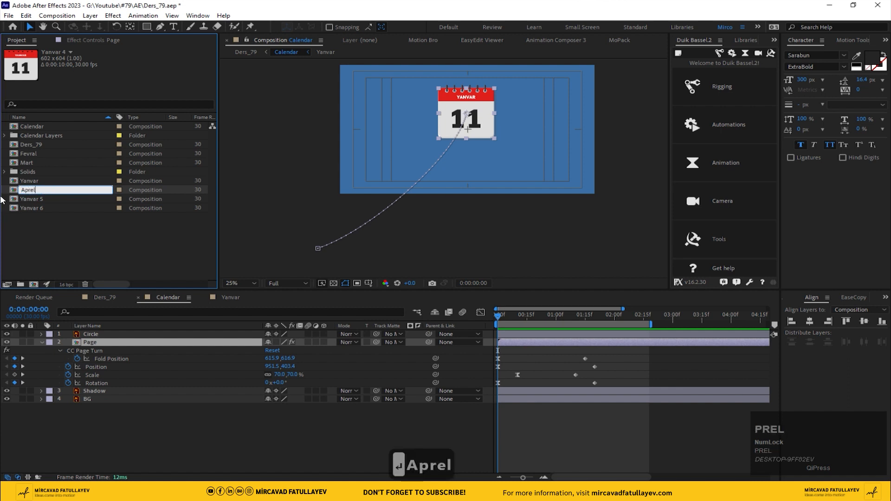
- Rename the Yanvar 5 composition as May
left_click(33, 202)
left_click(40, 198)
key("Return")
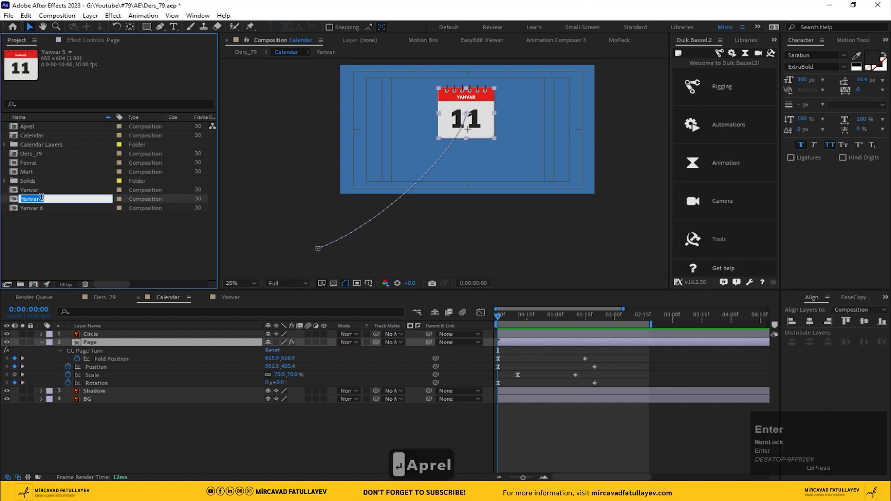
type("May")
key("Return")
- Rename the Yanvar 6 composition as Iyun
left_click(33, 207)
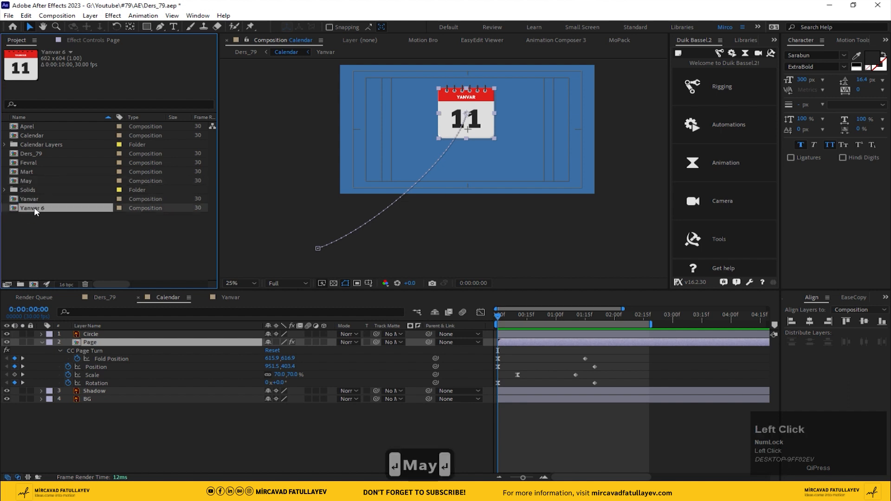
key("Return")
type("Iyun")
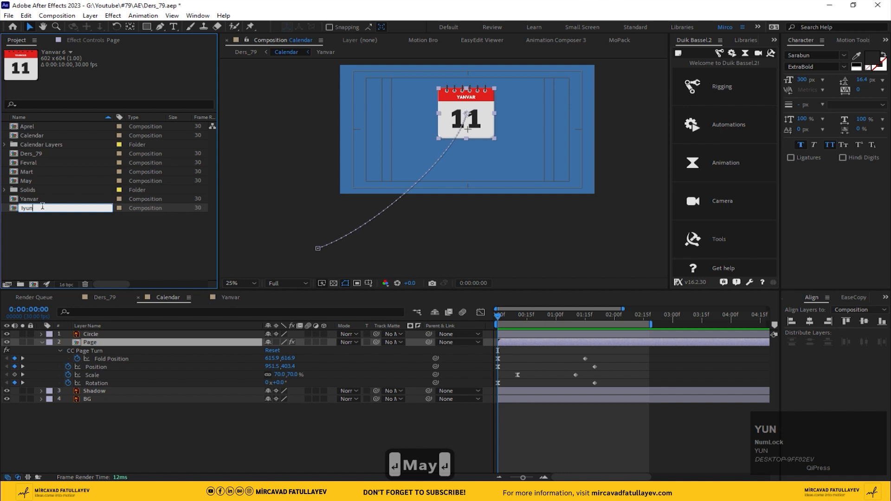
left_click(66, 234)
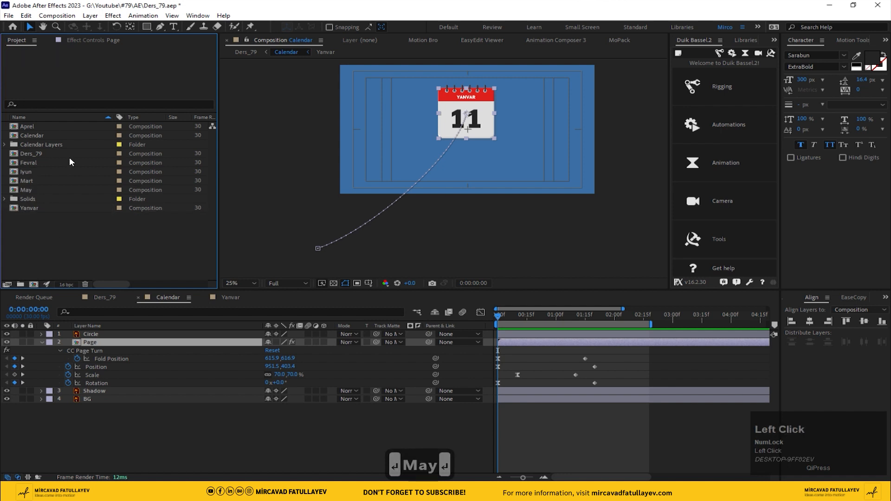
- Group the Aprel, Fevral, Iyun, Mart, May and Yanvar compositions in a new folder named Moth
left_click(30, 174)
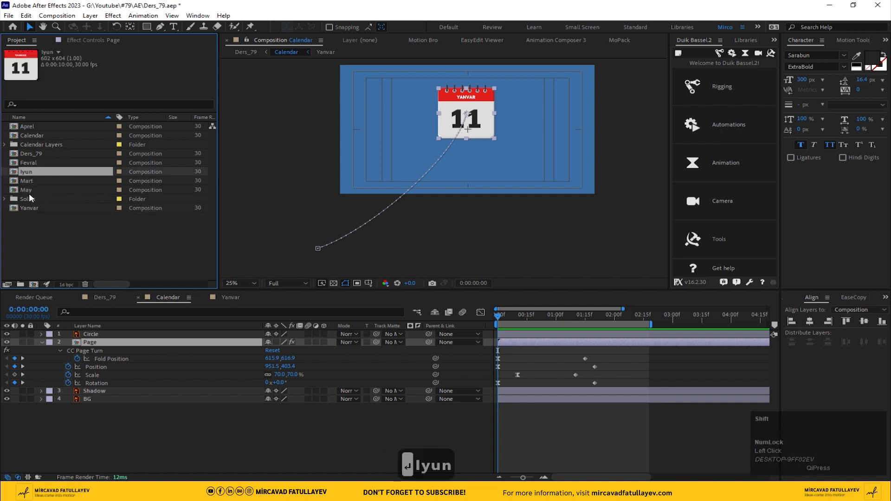
left_click(28, 199, "shift")
left_click(29, 198, "ctrl")
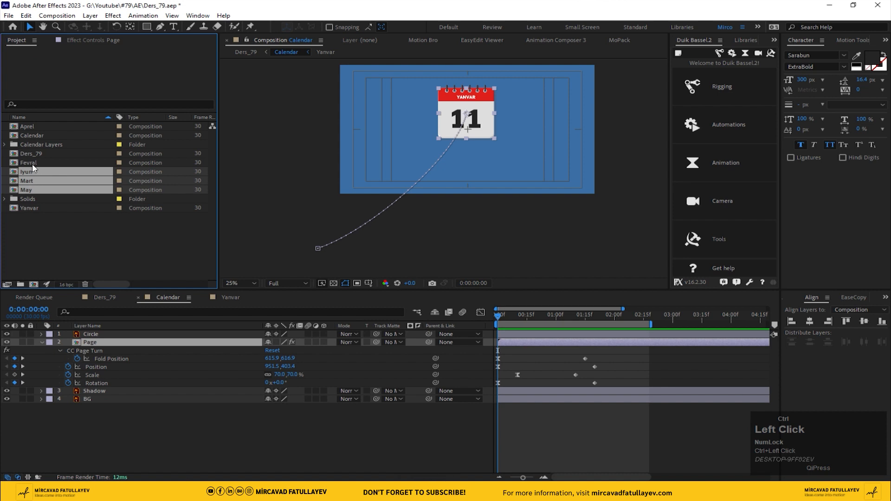
left_click(33, 163, "ctrl")
left_click(28, 126, "ctrl")
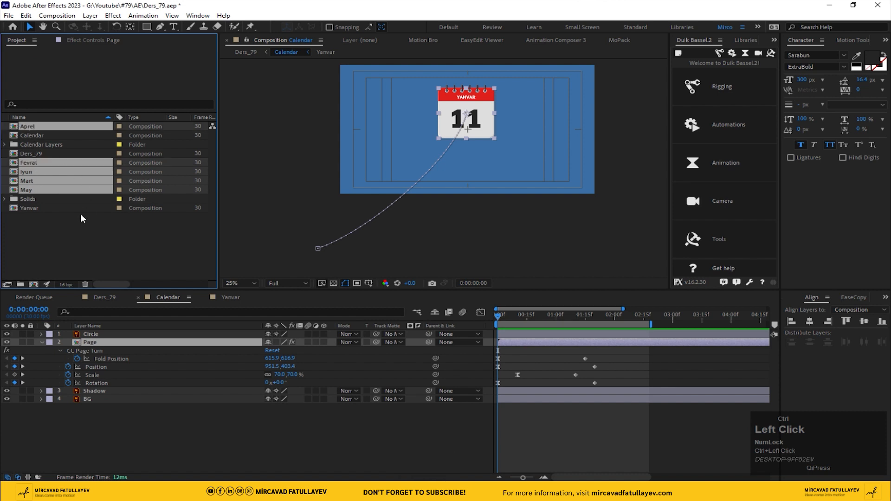
left_click(30, 206, "ctrl")
left_click_drag(24, 211, 18, 283)
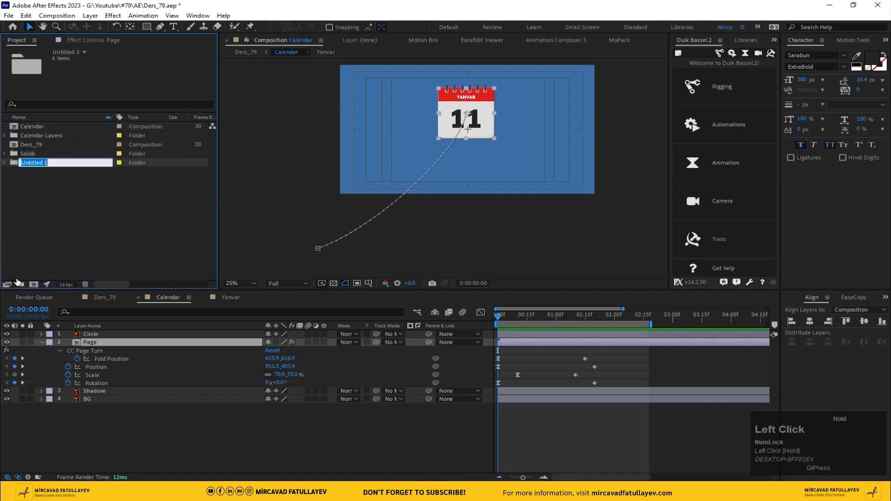
type("Mot")
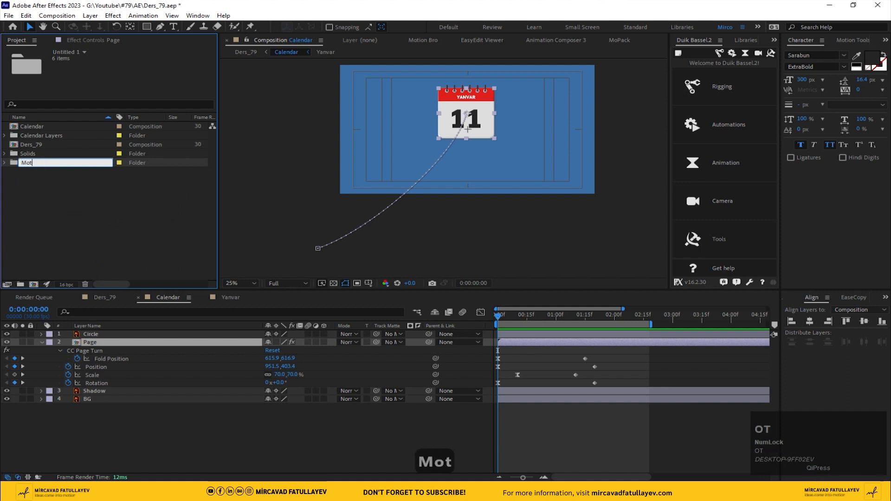
type("h")
left_click(42, 160)
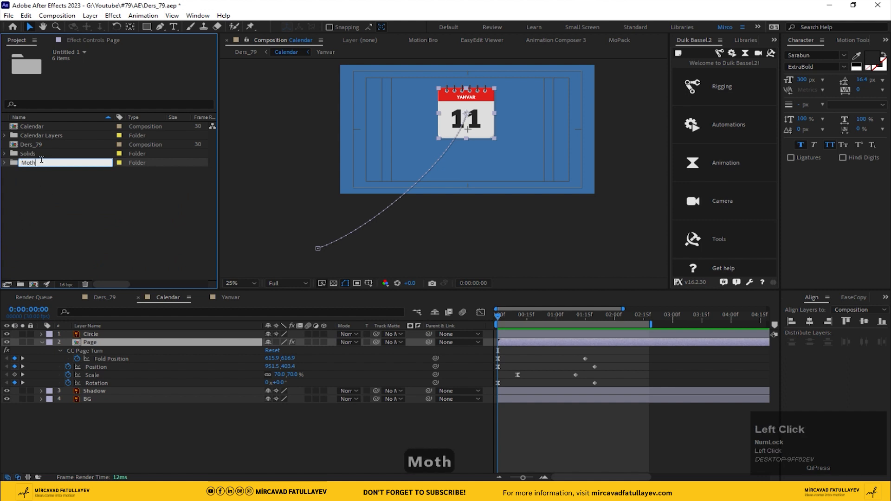
left_click(28, 175)
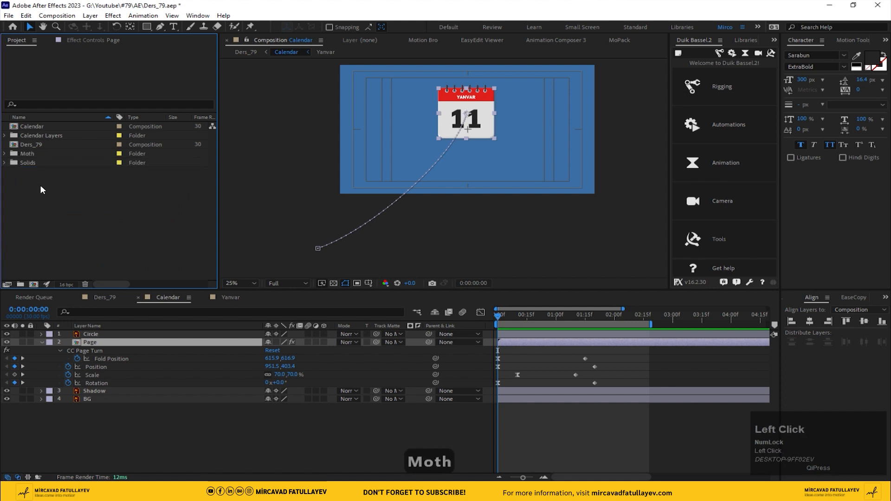
- Rename the Moth folder as Aylar and expand it to show its month compositions
left_click(33, 155)
key("Return")
type("Ay")
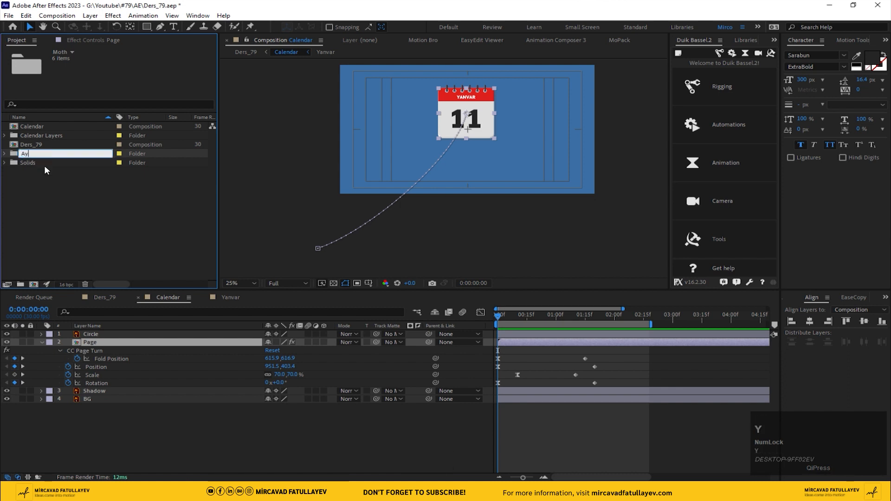
type("lar")
key("Return")
left_click(32, 191)
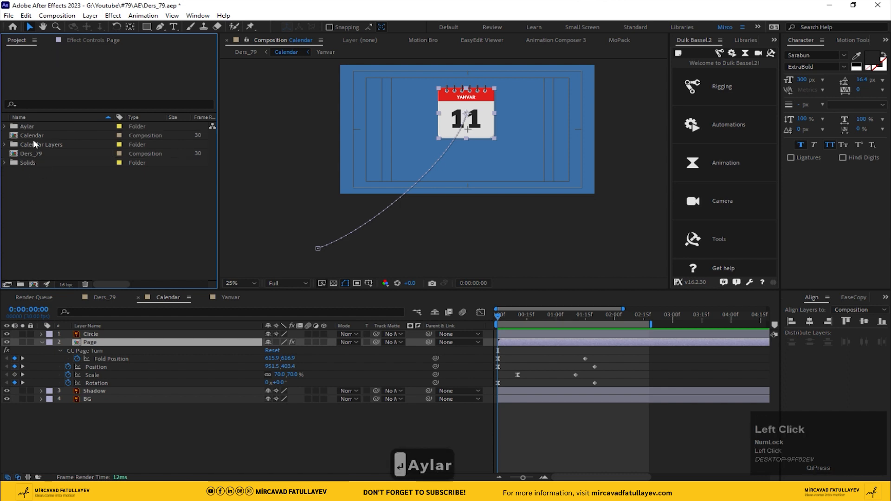
left_click(4, 127)
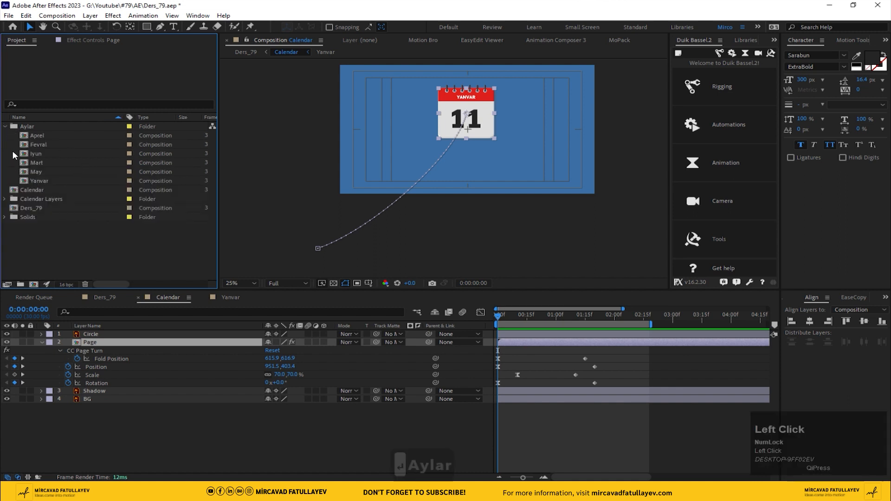
- Show source names for the timeline layers, duplicate the Yanvar page layer and select the lower copy
left_click(107, 344)
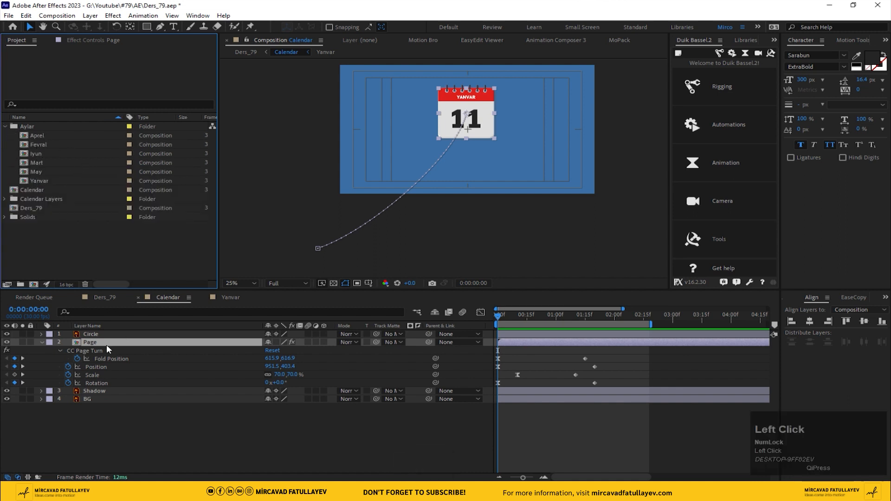
left_click(86, 325)
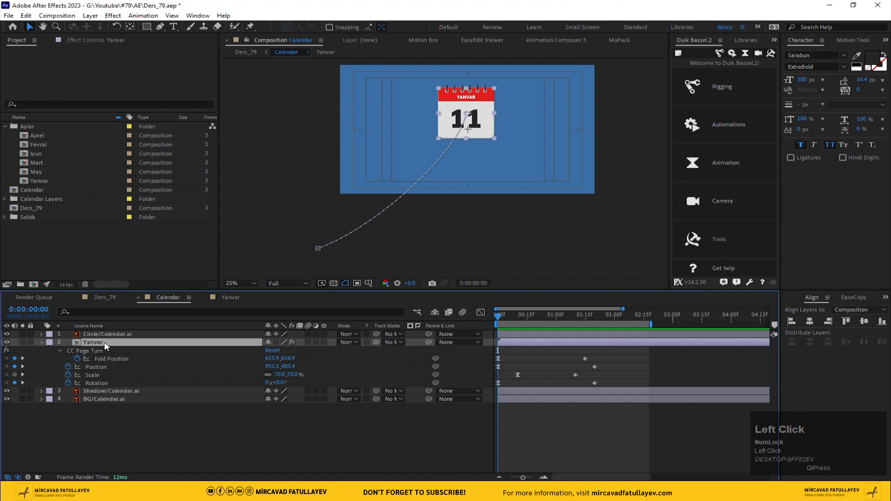
key("ctrl+d")
left_click(544, 349)
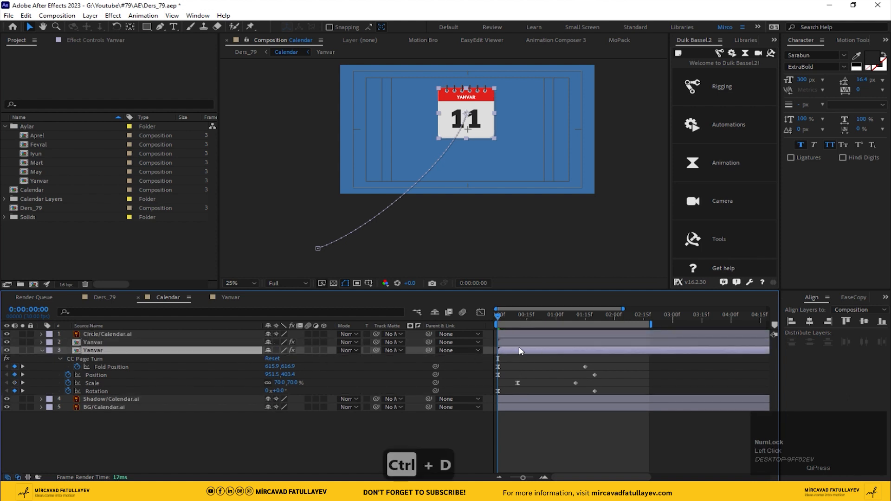
- Reveal the keyframed properties of the upper Yanvar layer and return to 0:00:00:00
left_click_drag(517, 315, 527, 319)
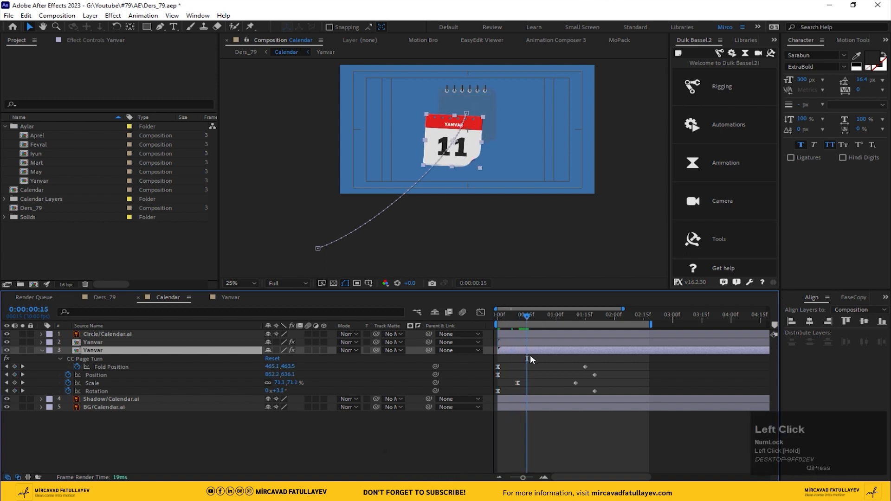
left_click(525, 341)
key("u")
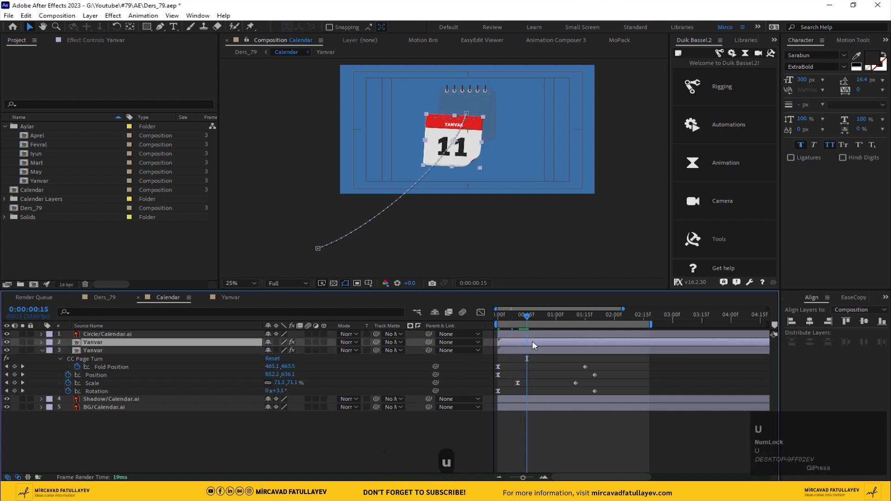
left_click_drag(529, 317, 470, 328)
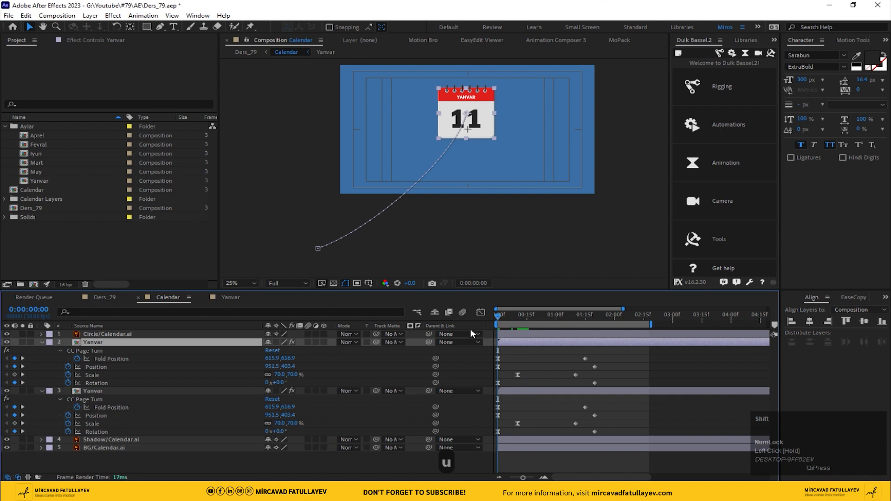
- Shift all keyframes of the lower Yanvar layer so its animation starts at 0:00:00:20
left_click_drag(518, 313, 537, 315)
left_click(513, 391)
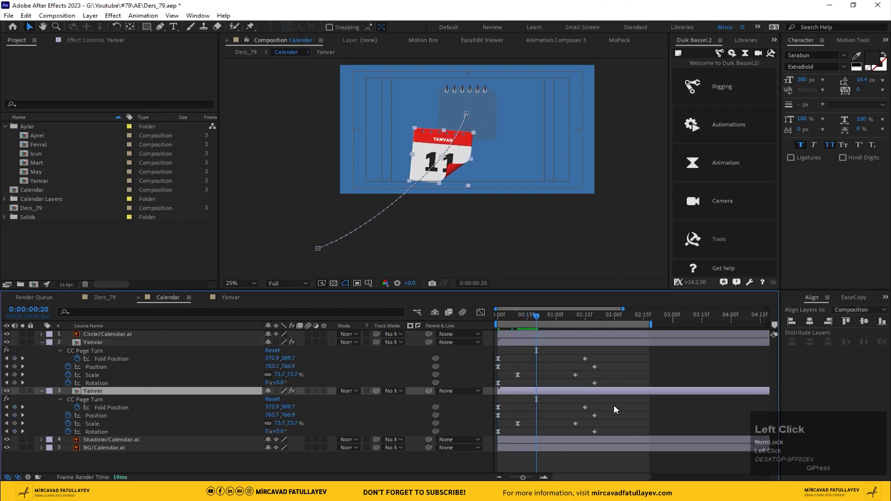
left_click_drag(614, 405, 537, 412)
left_click(572, 399)
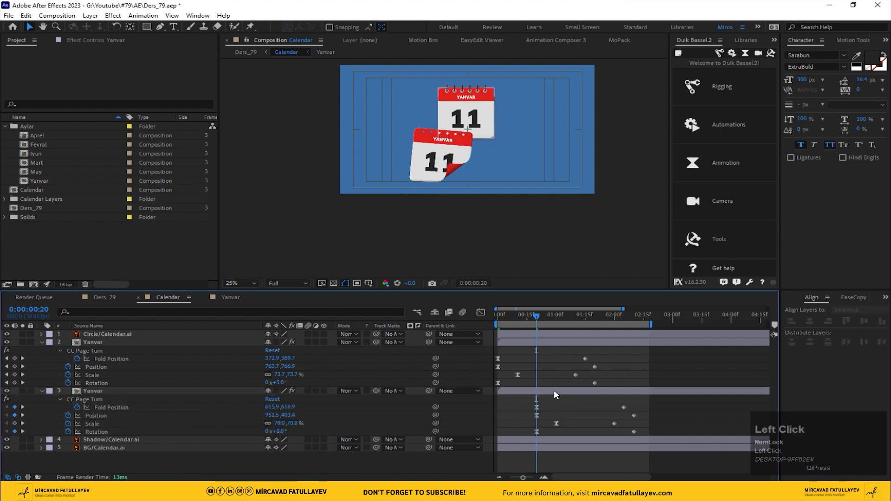
- Replace the source of the lower Yanvar layer with the Fevral composition, keeping its page-turn animation
left_click(553, 390)
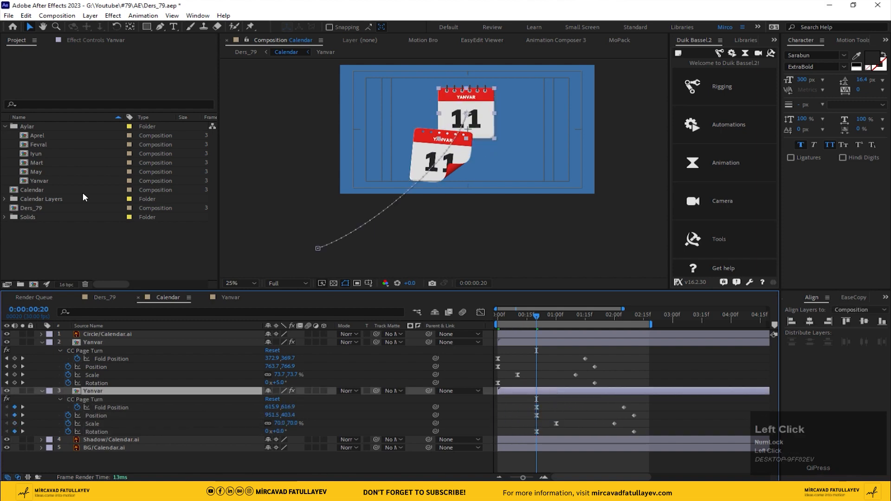
left_click(43, 179)
left_click(48, 145)
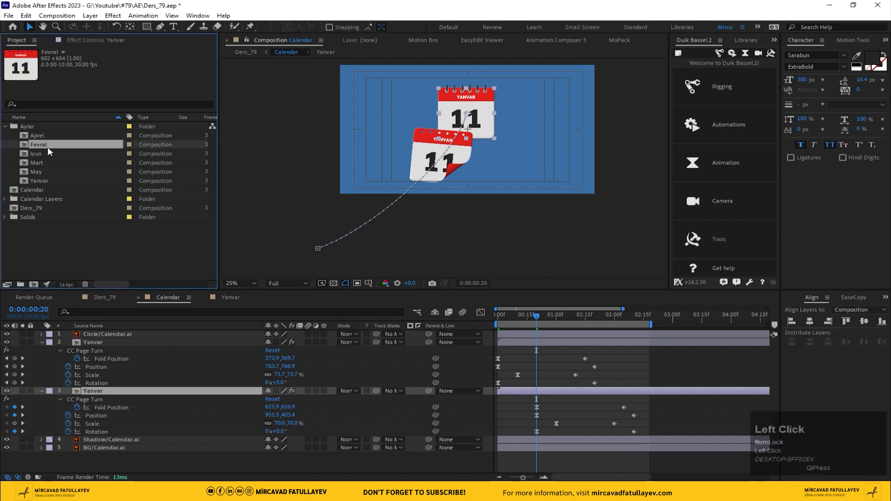
left_click_drag(47, 147, 127, 393)
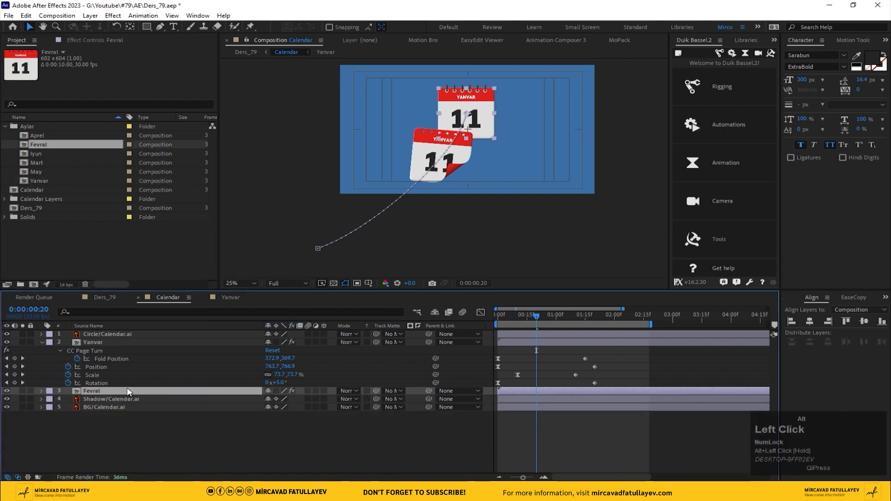
key("Return")
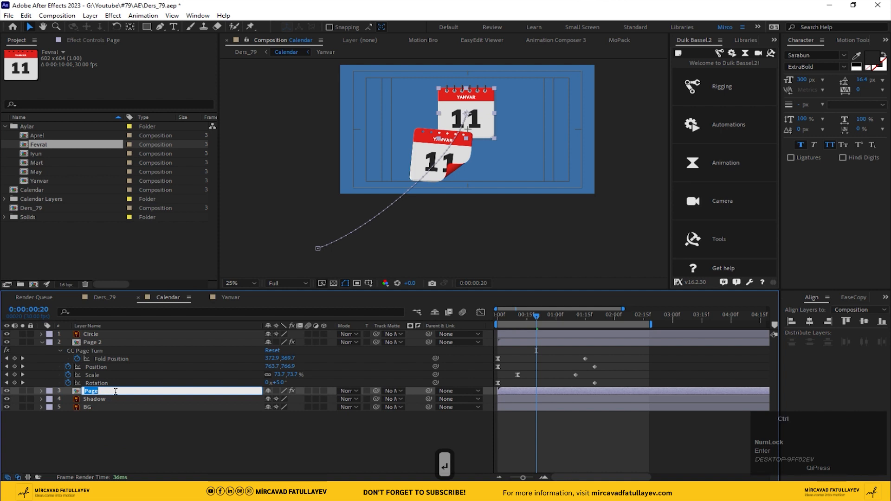
left_click(71, 289)
- Copy the Fevral composition's name, paste it over the month text inside that composition, and centre the text horizontally
left_click(38, 145)
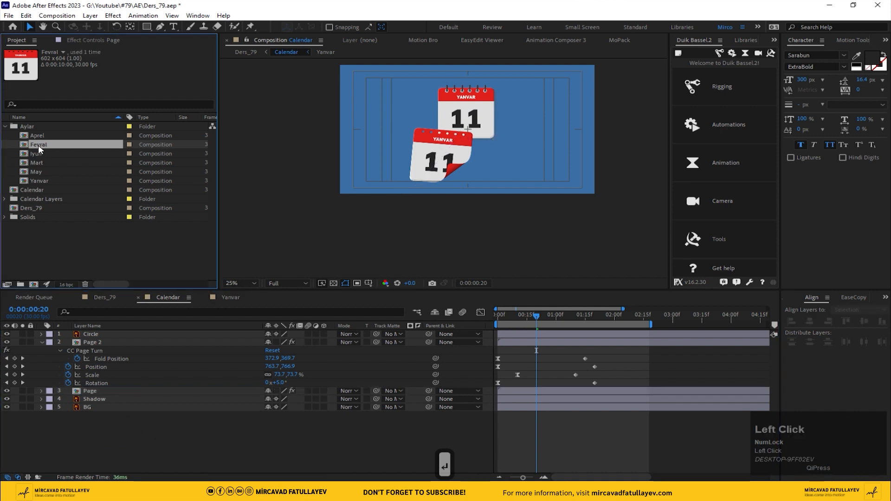
key("Return")
key("ctrl+c")
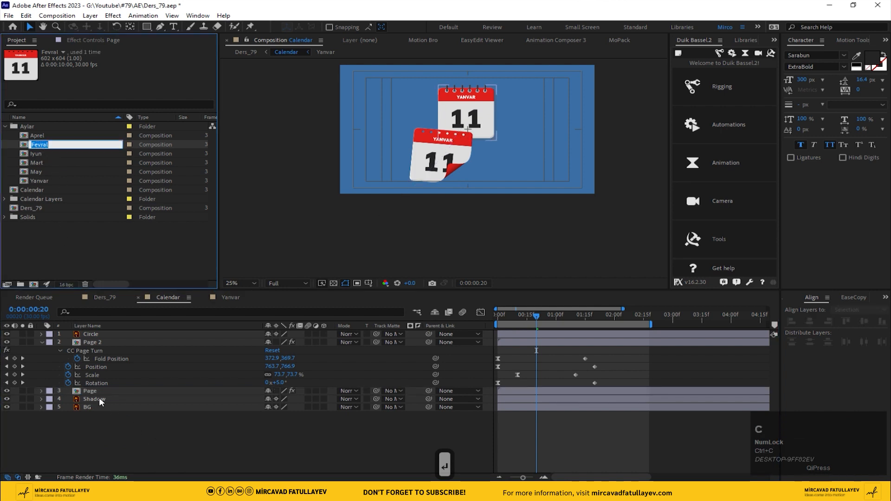
double_click(99, 390)
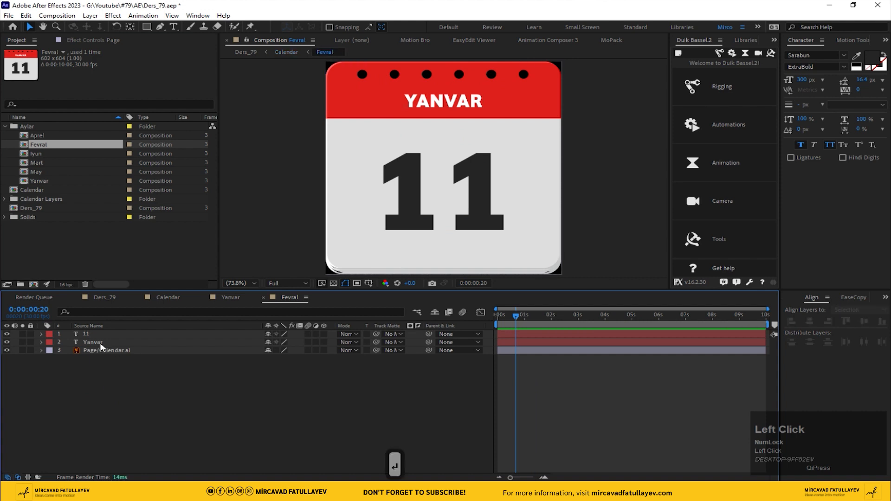
double_click(98, 342)
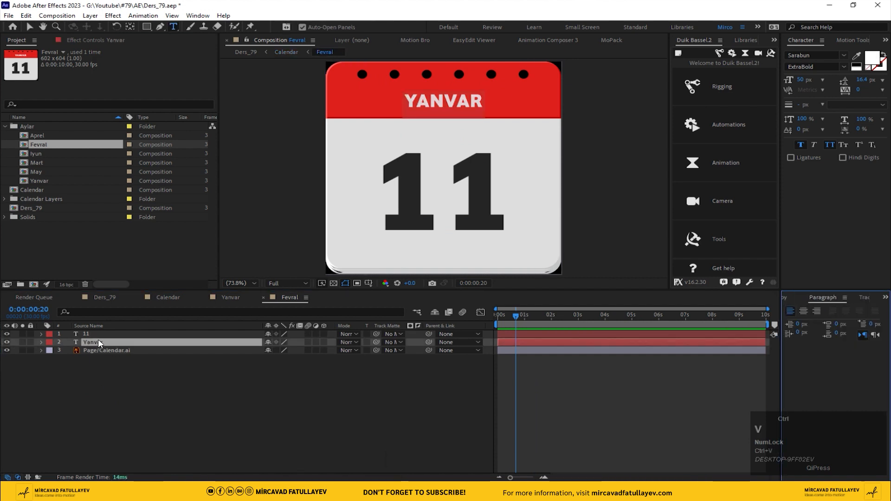
key("ctrl+v")
left_click(106, 342)
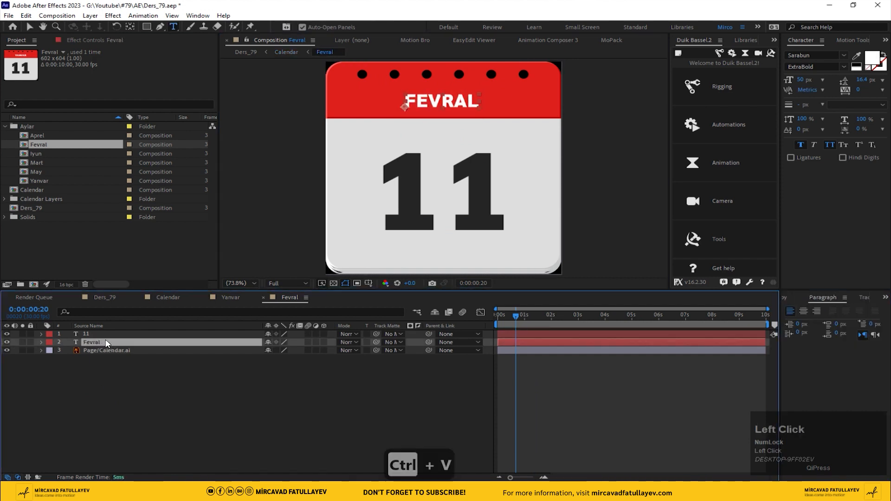
left_click(884, 298)
left_click(845, 321)
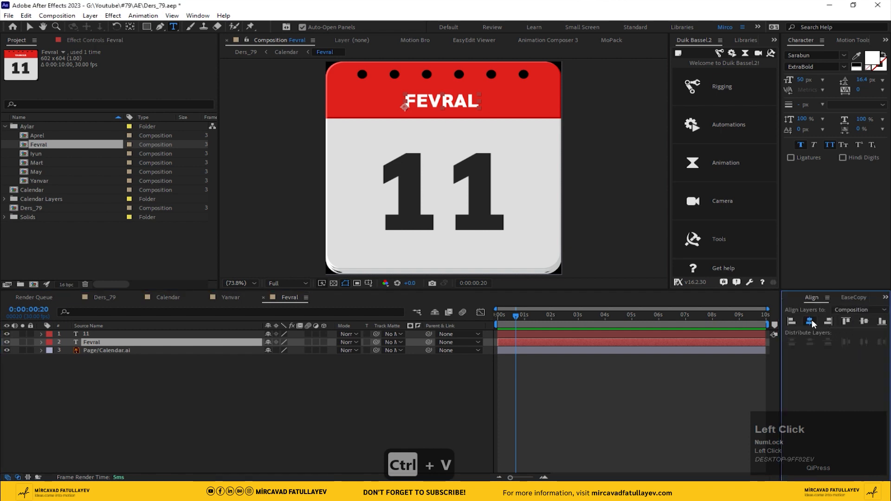
- Change the day number in the Fevral composition to 12 and centre it horizontally
left_click(107, 334)
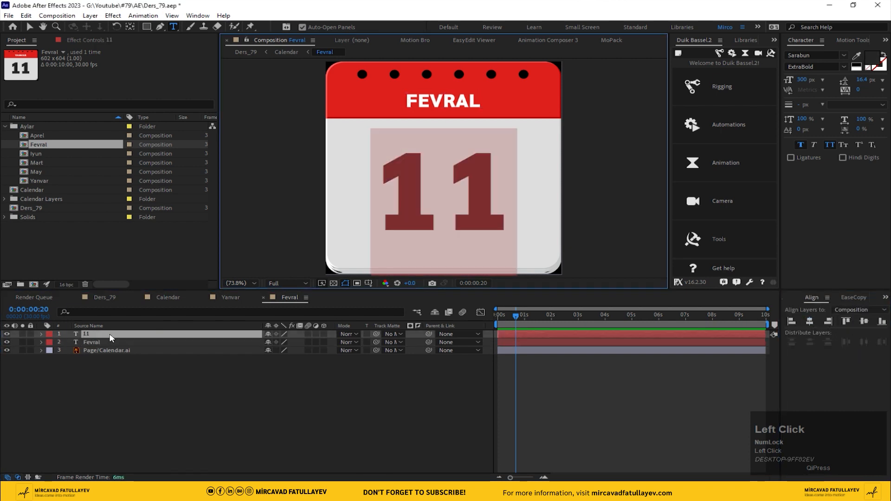
type("12")
left_click(99, 335)
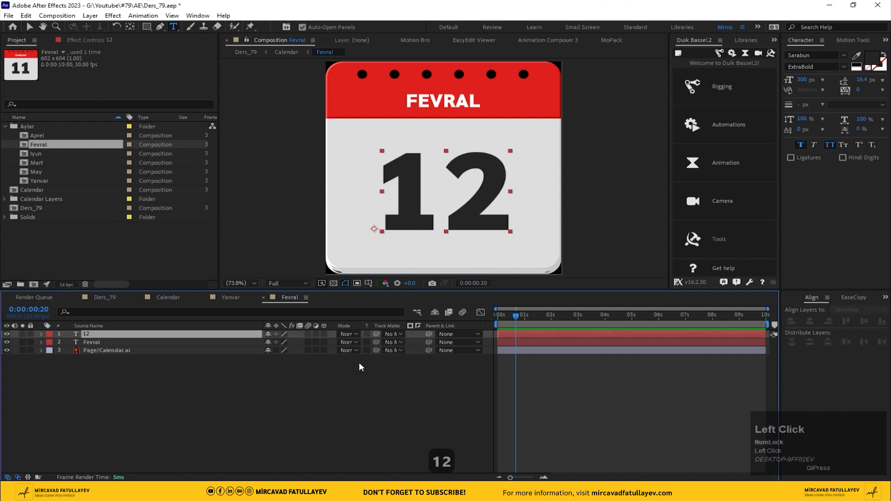
left_click(812, 322)
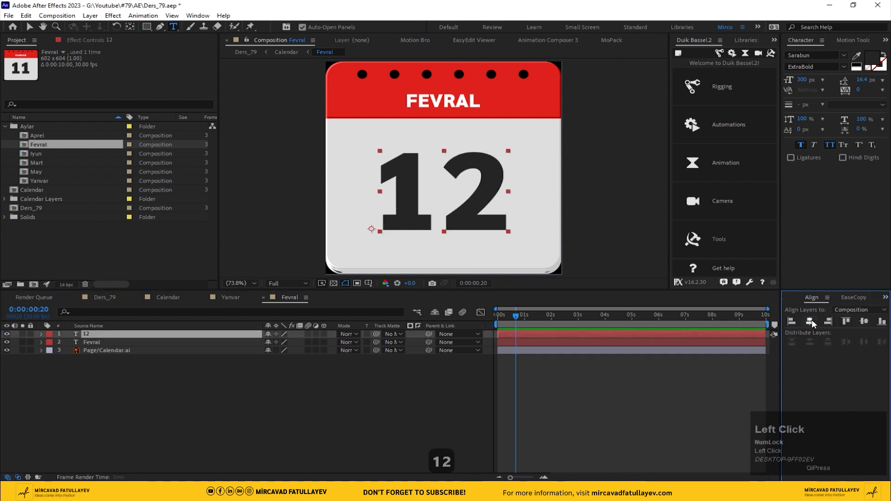
- Return to the Calendar composition, reveal the Fevral page layer's keyframed properties and set the current time to 0:00:00:20
left_click(103, 295)
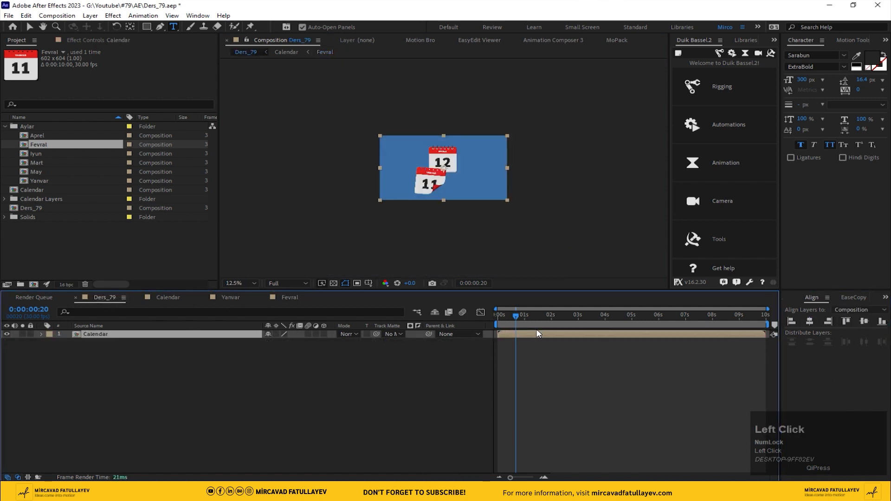
left_click(165, 298)
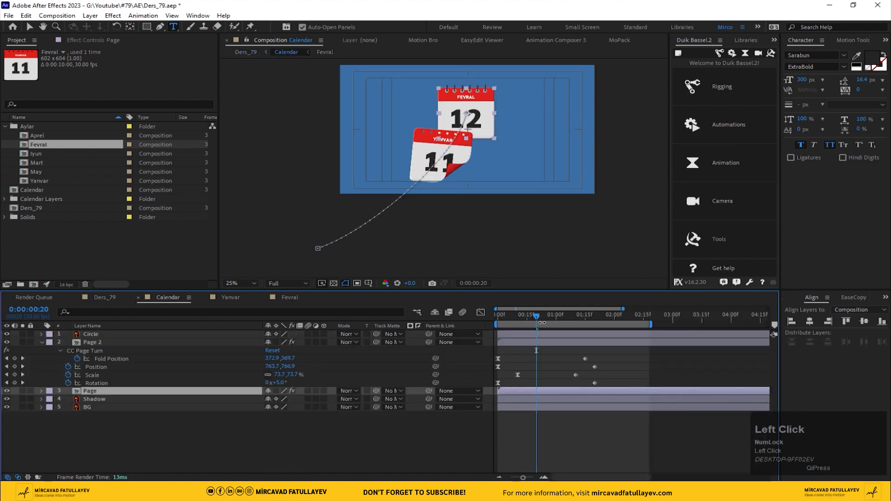
left_click_drag(536, 314, 531, 332)
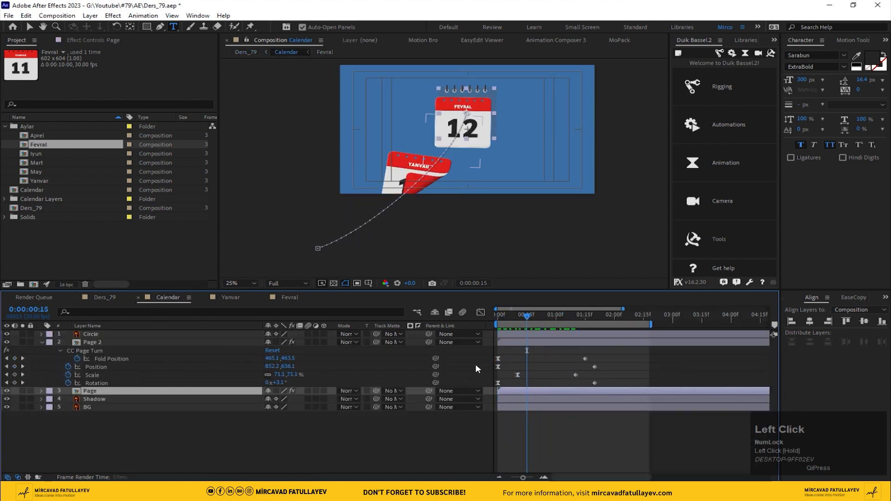
key("u")
left_click(539, 320, "shift")
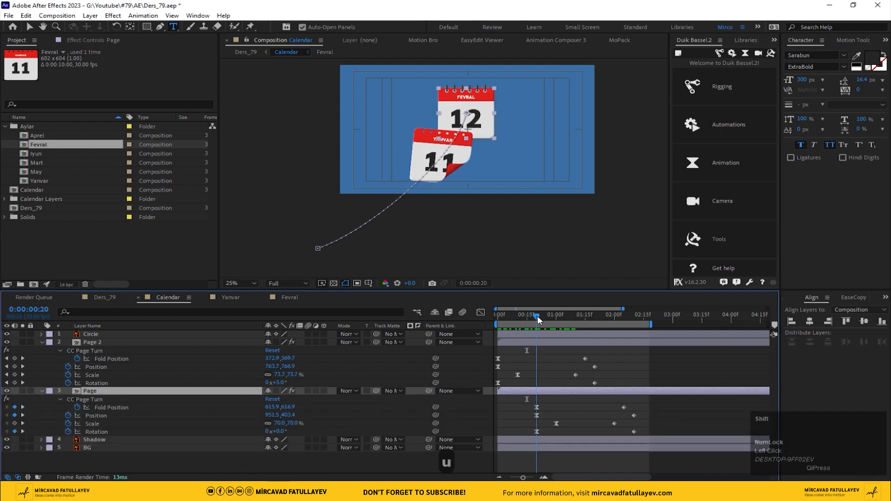
- Duplicate the Fevral page layer and shift all keyframes of the lower copy to start at 0:00:01:10
key("ctrl+d")
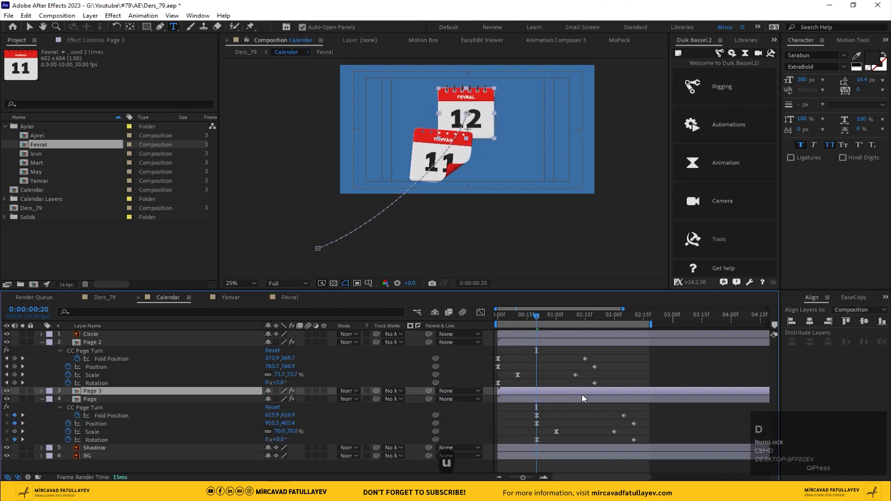
left_click(545, 400)
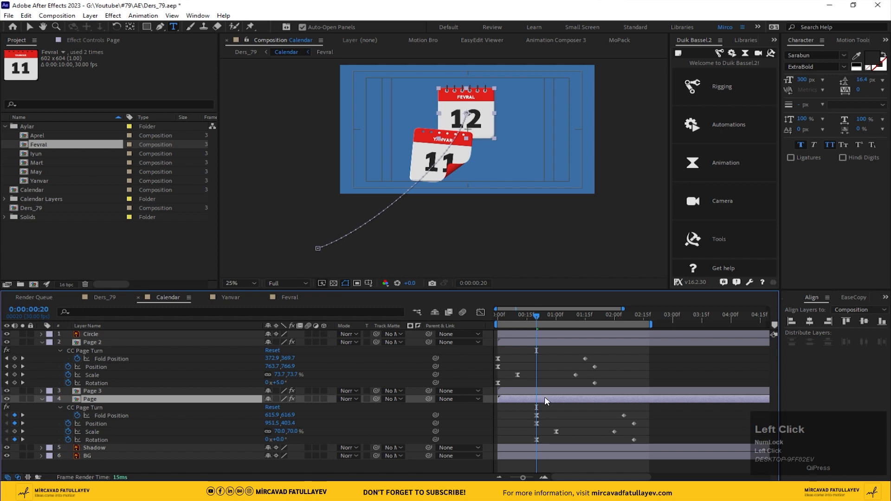
key("ctrl+d")
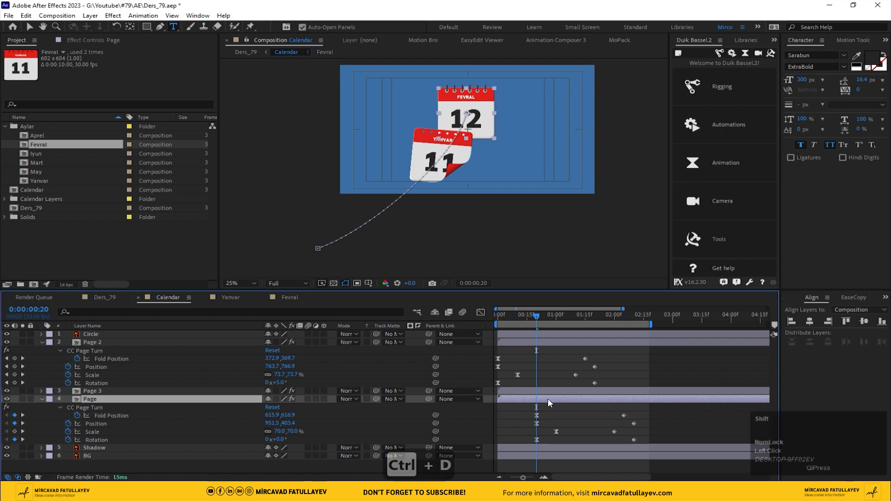
key("shift+Page_Down")
key("shift+Page_Down")
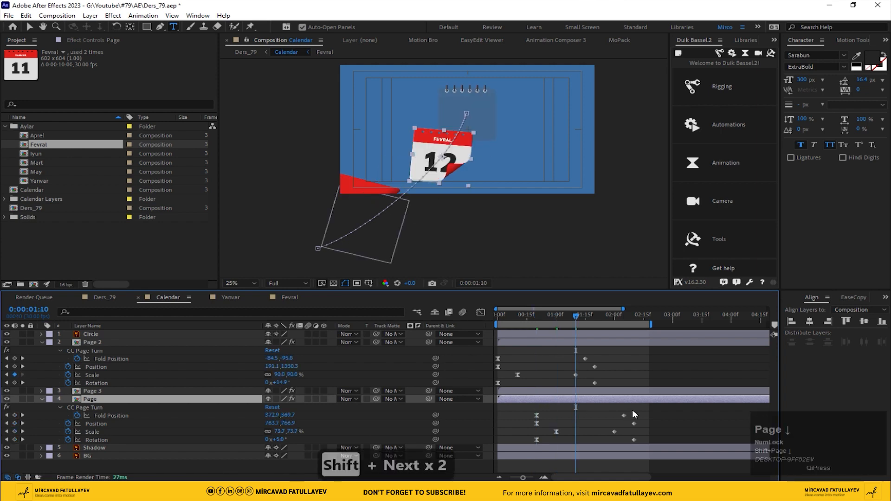
left_click_drag(643, 409, 578, 422)
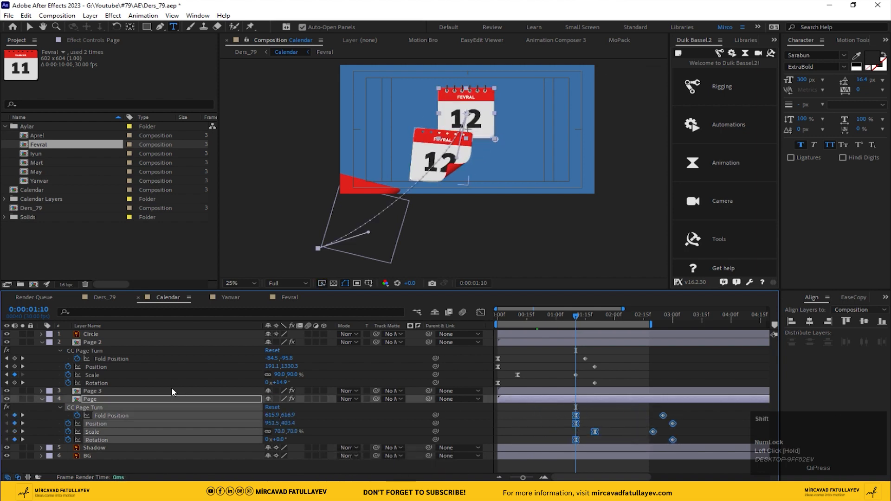
- Replace the source of the lower Fevral page layer with the Mart composition and copy the name Mart
left_click(115, 398)
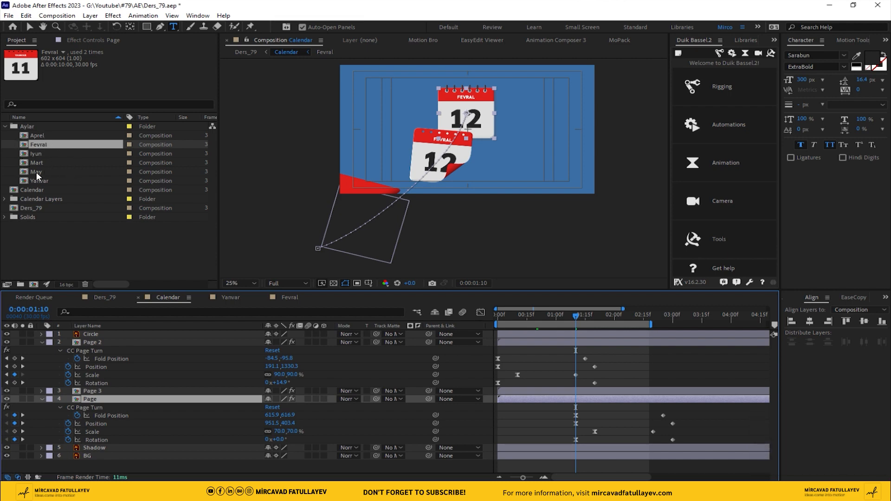
left_click_drag(35, 162, 111, 402)
left_click(43, 161)
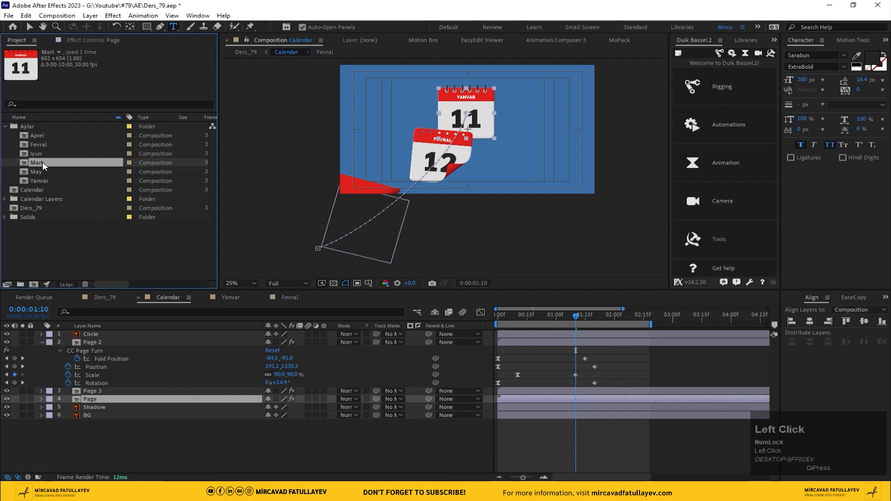
key("Return")
key("ctrl+c")
- Open the Mart composition, replace its month text with Mart and centre the text horizontally
left_click(86, 402)
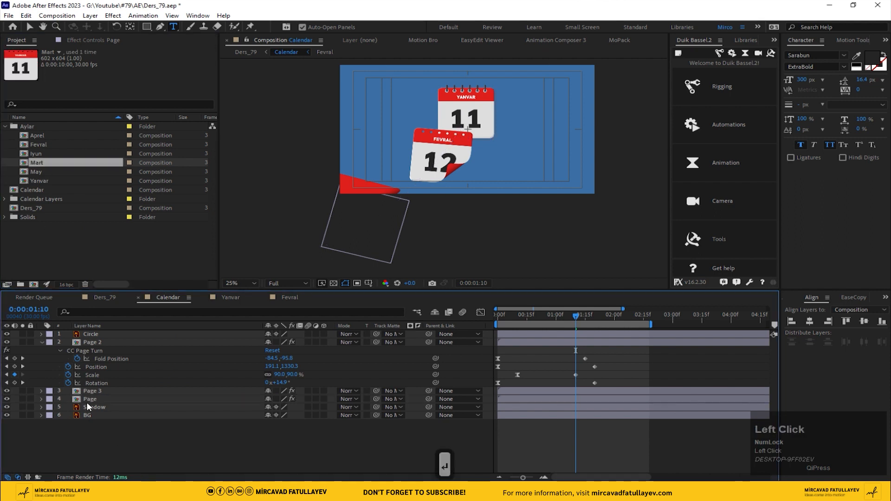
double_click(88, 399)
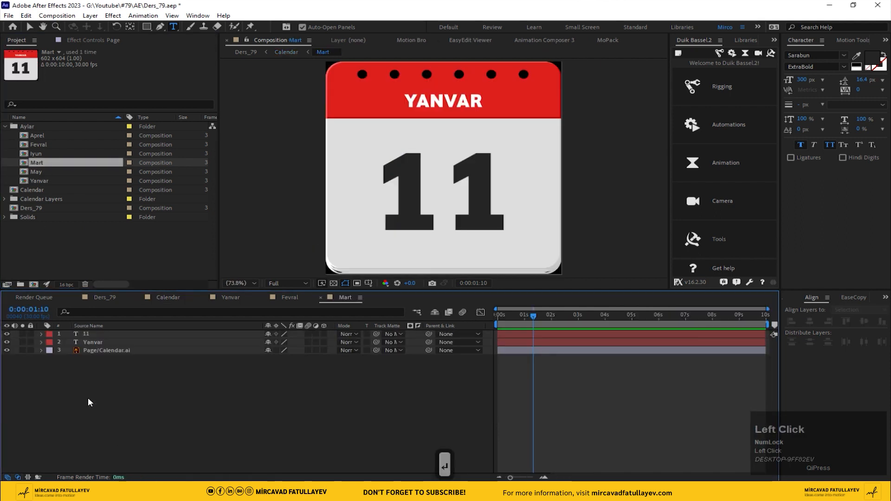
left_click(85, 334)
double_click(90, 342)
key("ctrl+v")
left_click(812, 323)
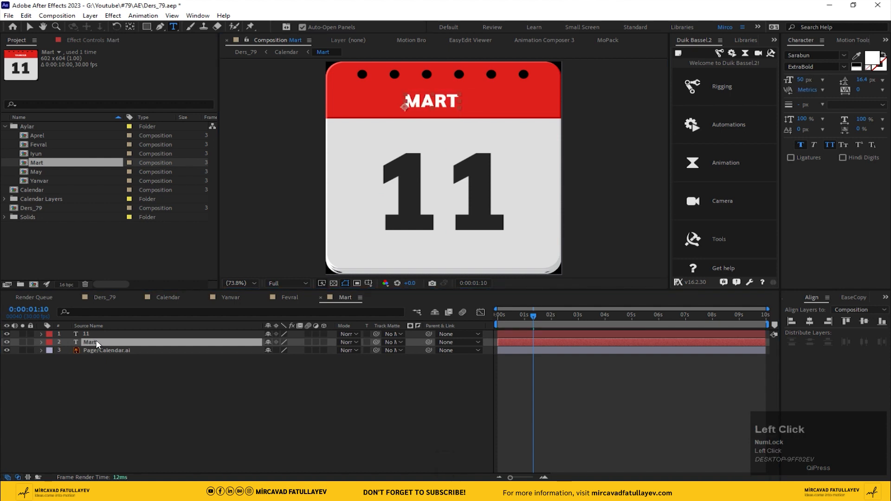
left_click(811, 321)
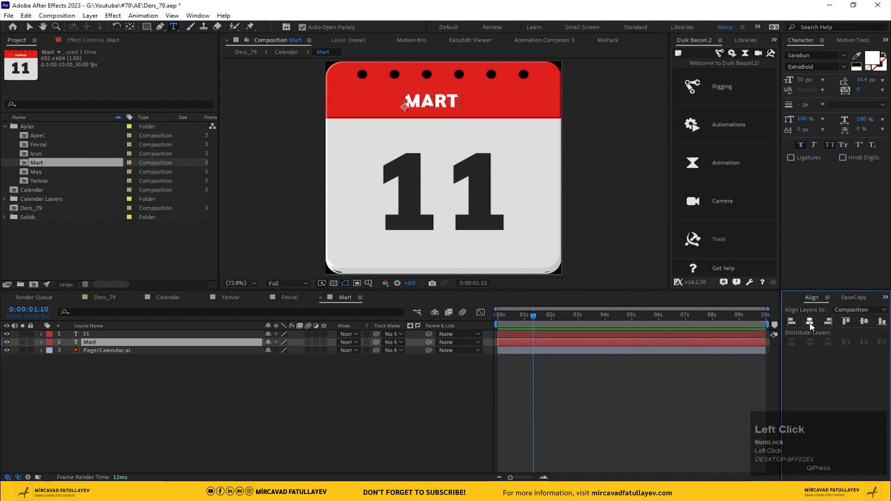
- Change the day number in the Mart composition to 13 and centre it horizontally
double_click(91, 334)
type("13")
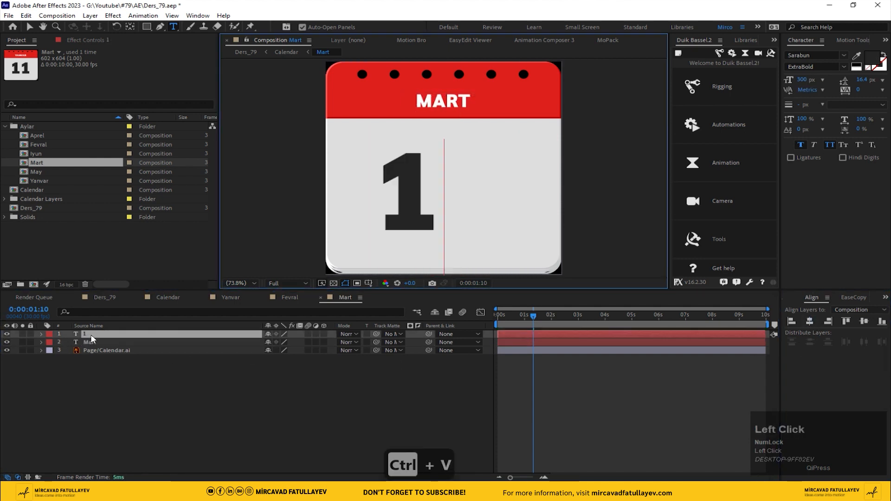
left_click(60, 333)
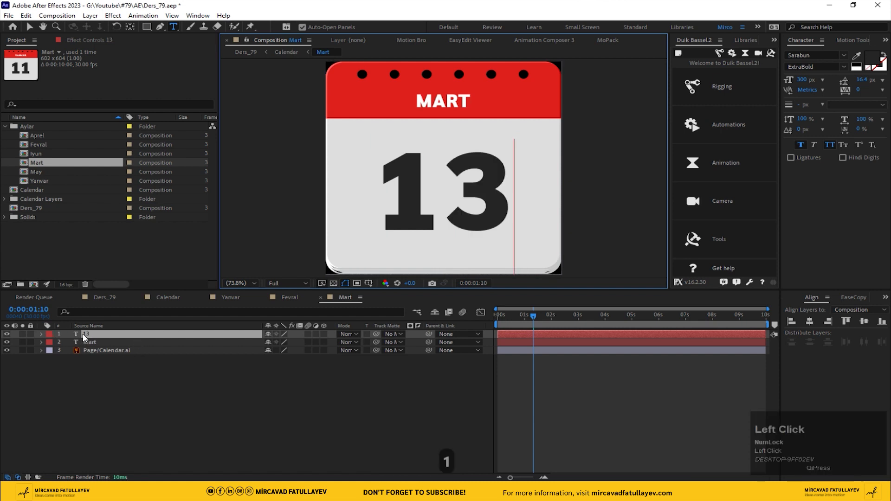
left_click(810, 321)
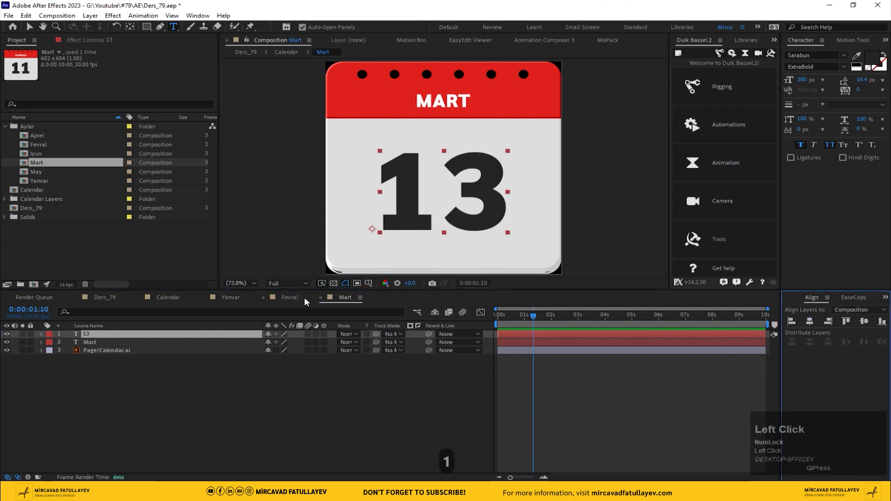
- Back in the Calendar composition, reveal the Mart page layer's keyframes, advance to 0:00:02:00 and duplicate the layer
left_click(150, 297)
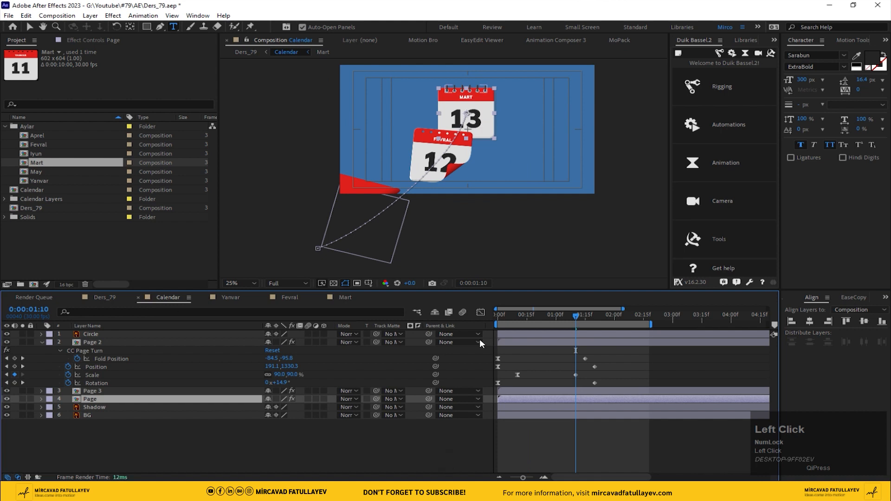
key("u")
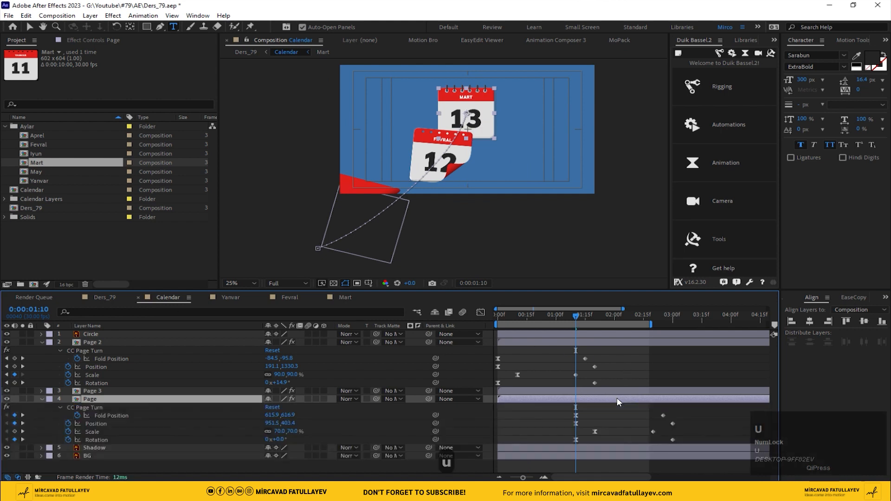
key("shift+Page_Down")
key("shift+Page_Down")
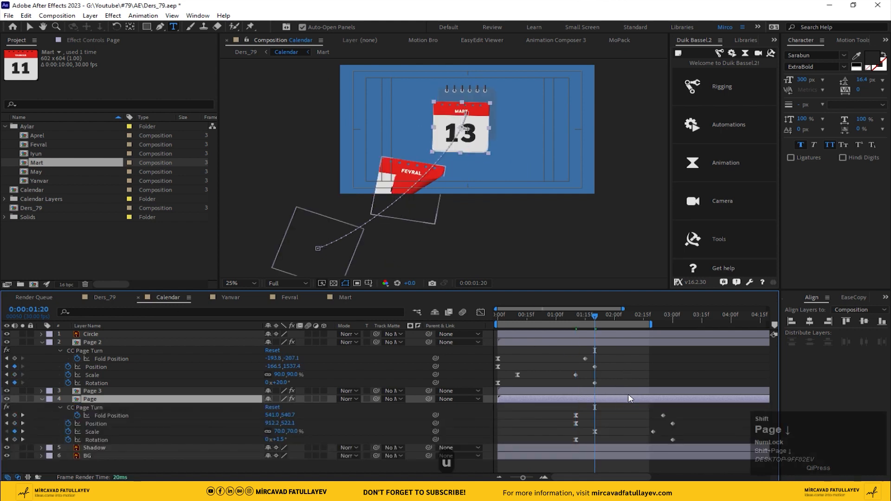
key("ctrl+d")
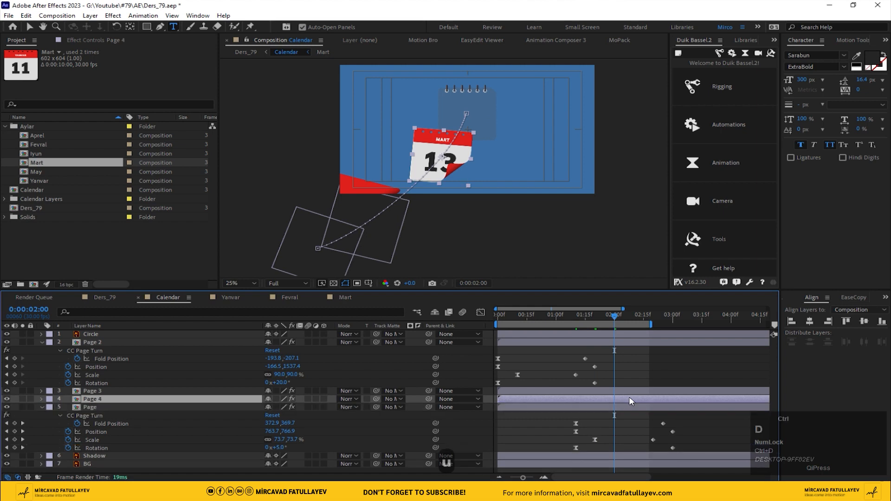
- Reveal the lower Mart page layer's keyframes and move them all to start at 0:00:02:00
left_click(623, 408)
key("u")
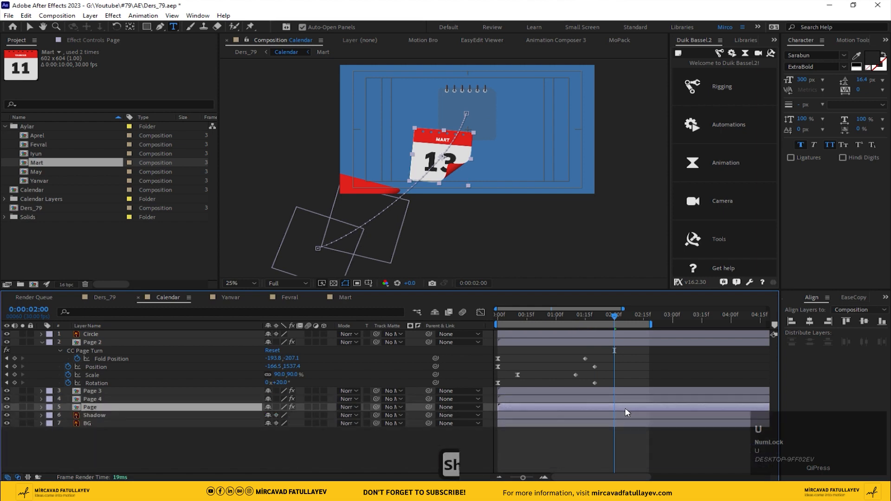
key("u")
left_click_drag(694, 421, 615, 428)
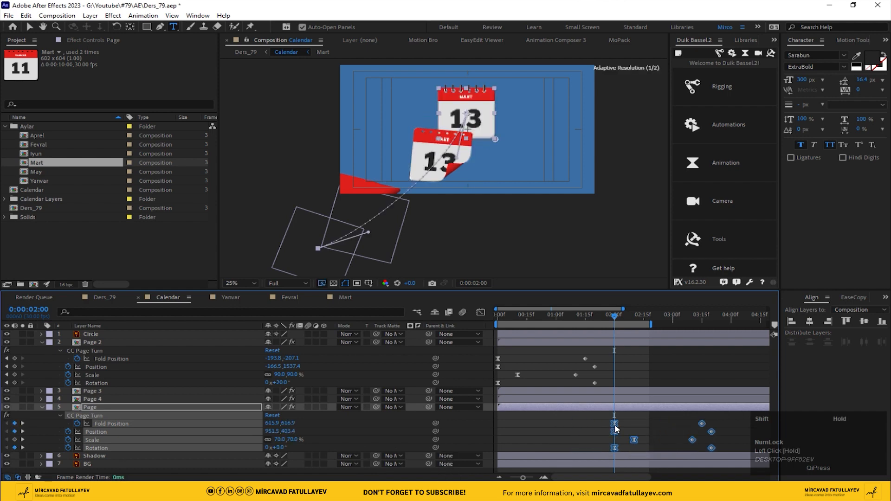
- Replace the source of the lower Mart page layer with the Aprel composition and copy the name Aprel
left_click(101, 408)
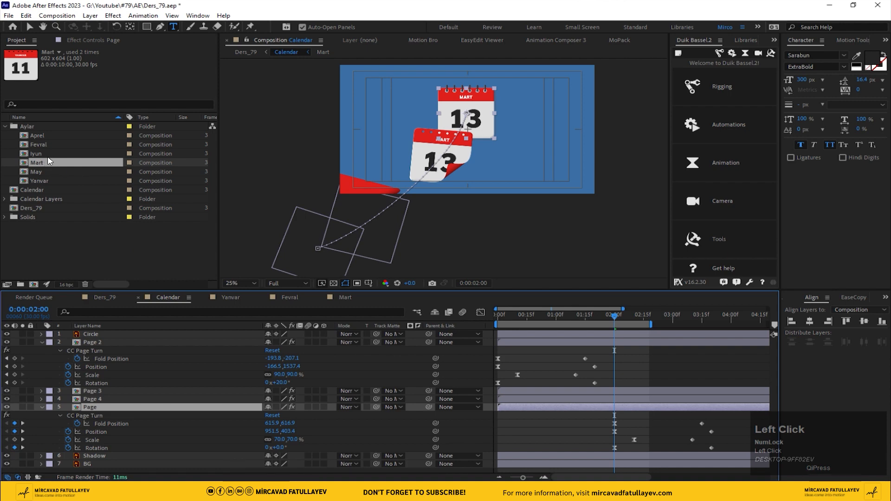
left_click_drag(35, 135, 97, 411)
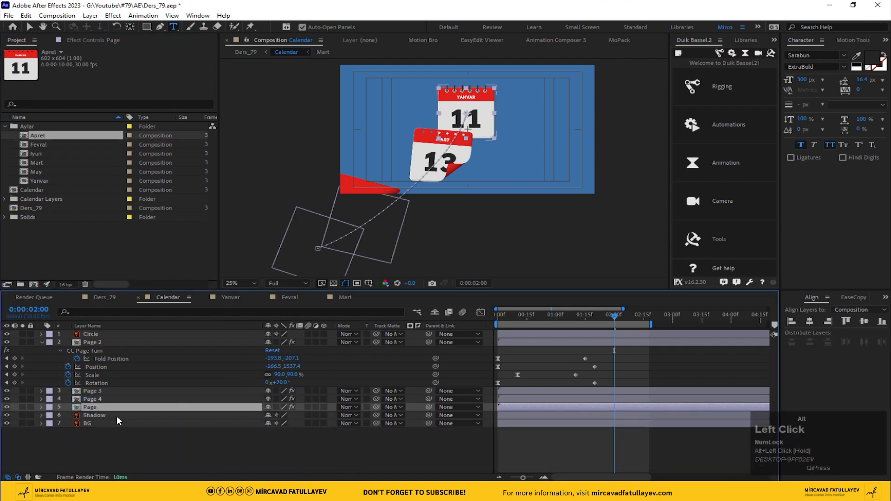
key("u")
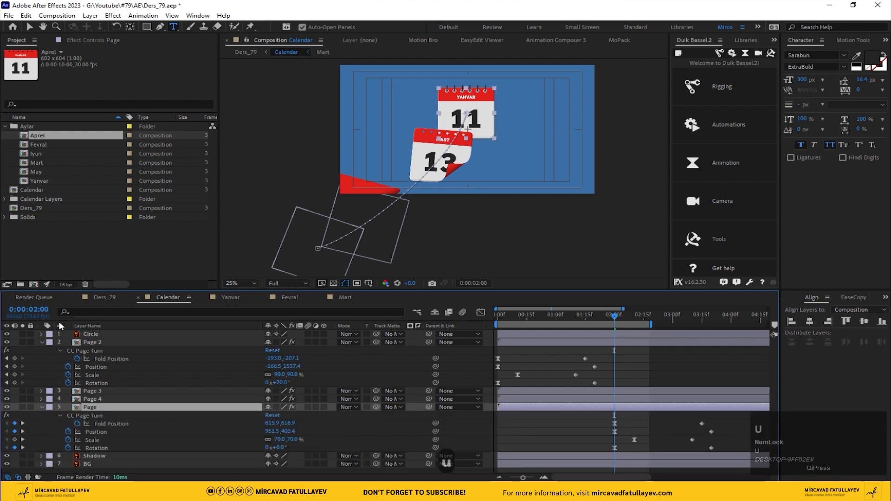
left_click(41, 139)
key("Return")
key("ctrl+c")
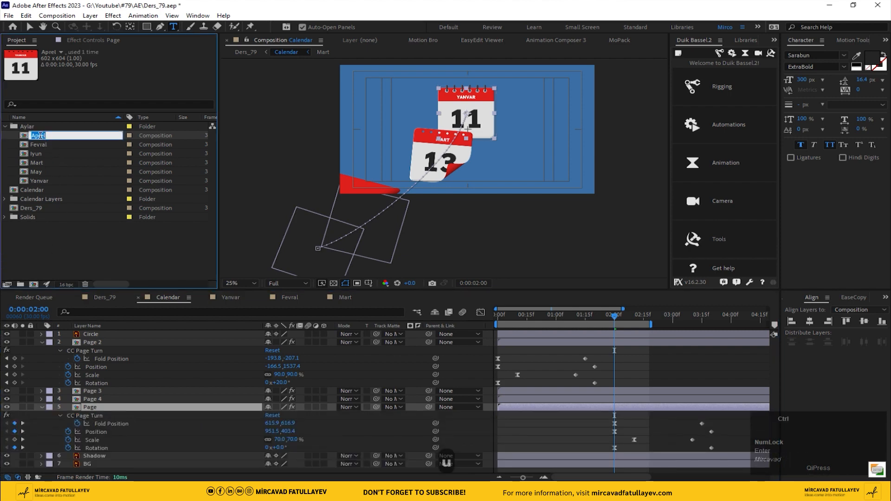
- Open the Aprel composition, replace its month text with Aprel and centre the text horizontally
double_click(104, 408)
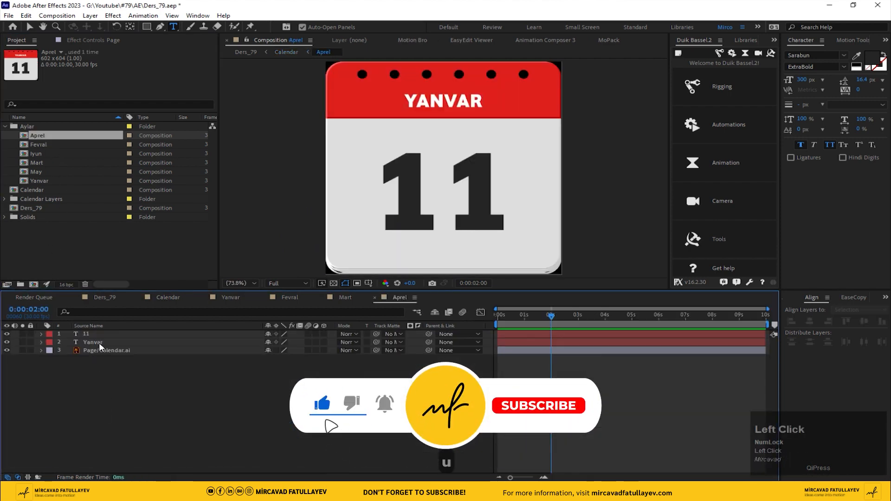
left_click(96, 343)
double_click(98, 344)
key("ctrl+v")
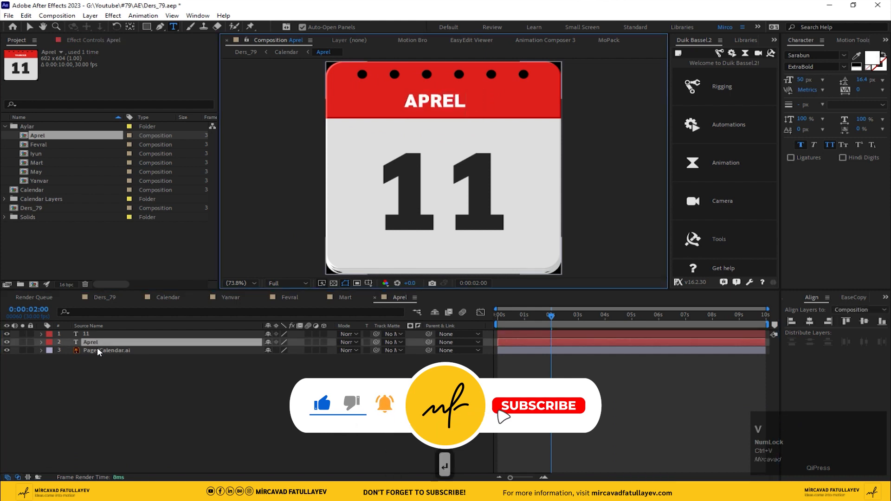
left_click(93, 344)
left_click(810, 322)
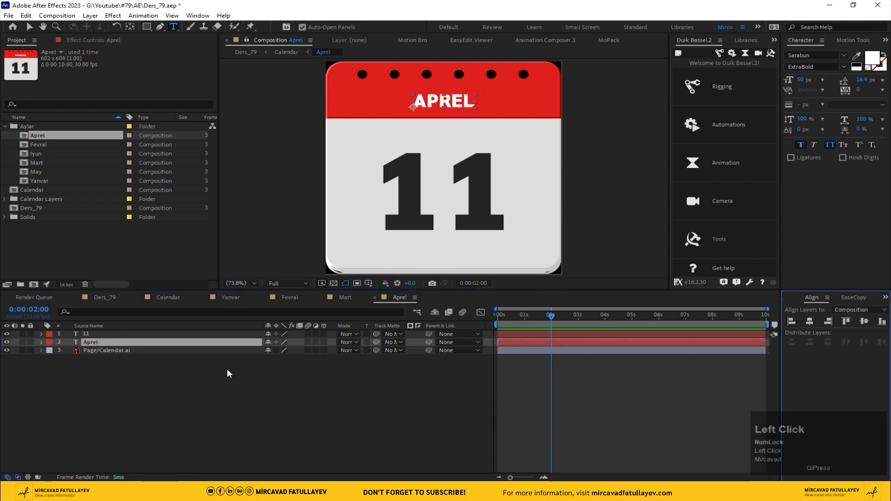
- Change the day number in the Aprel composition to 14 and centre it horizontally
left_click(85, 335)
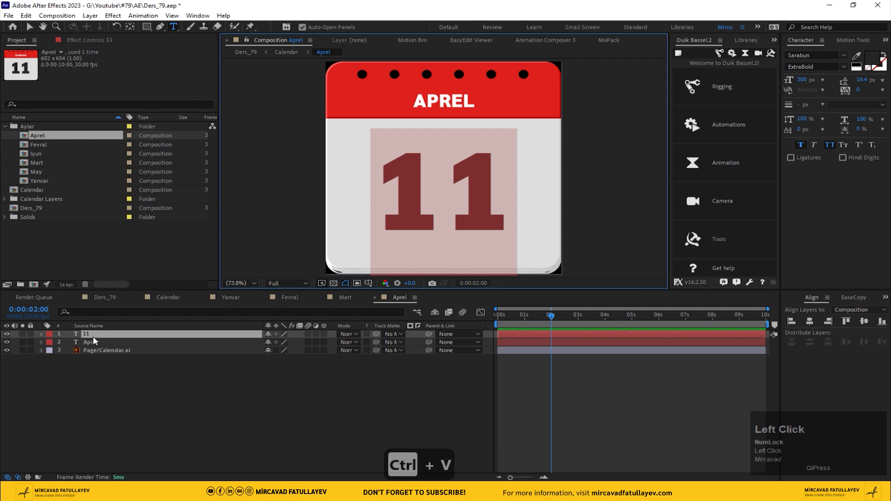
type("14")
left_click(93, 336)
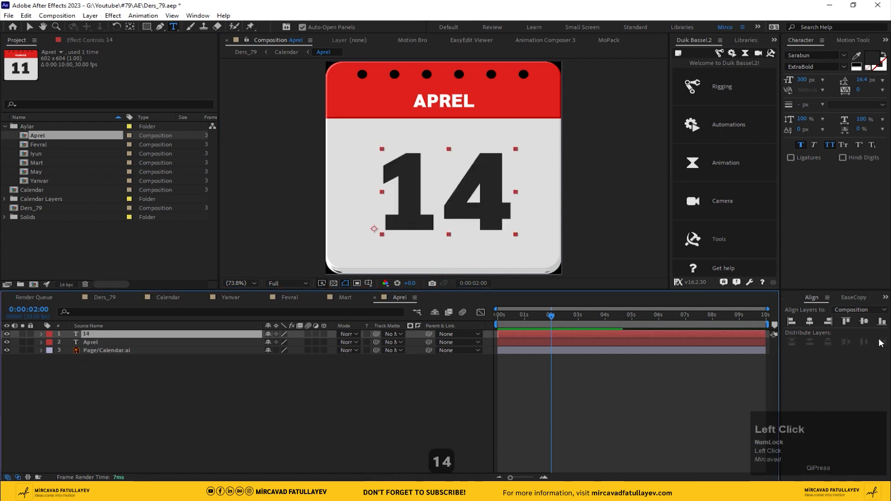
left_click(810, 321)
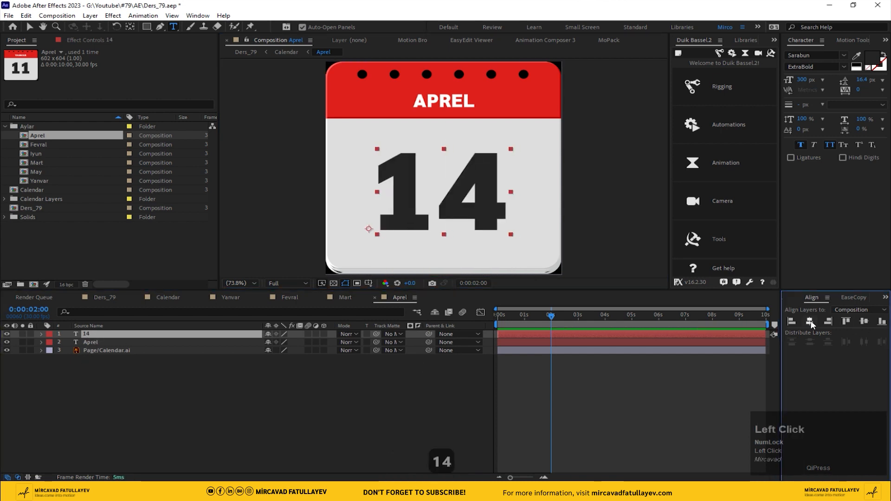
- Back in the Calendar composition, duplicate the Aprel page layer and move the lower copy's keyframes to start at 0:00:02:20
left_click(165, 298)
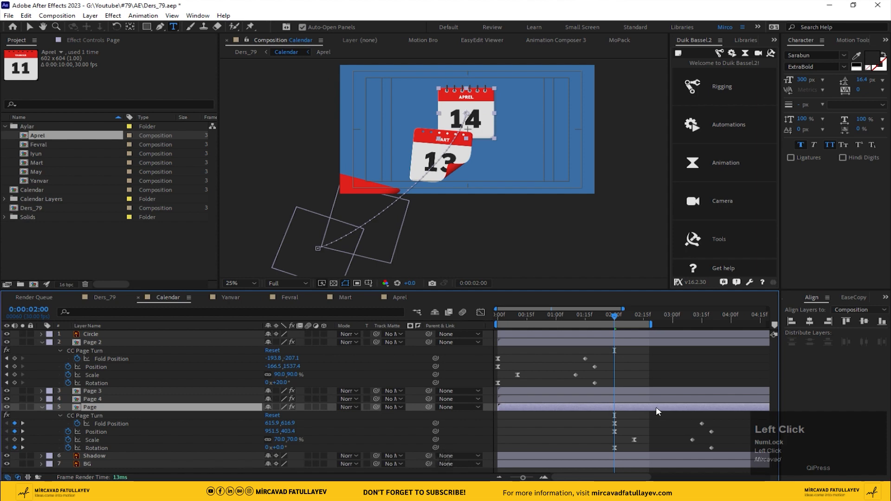
key("shift+Page_Down")
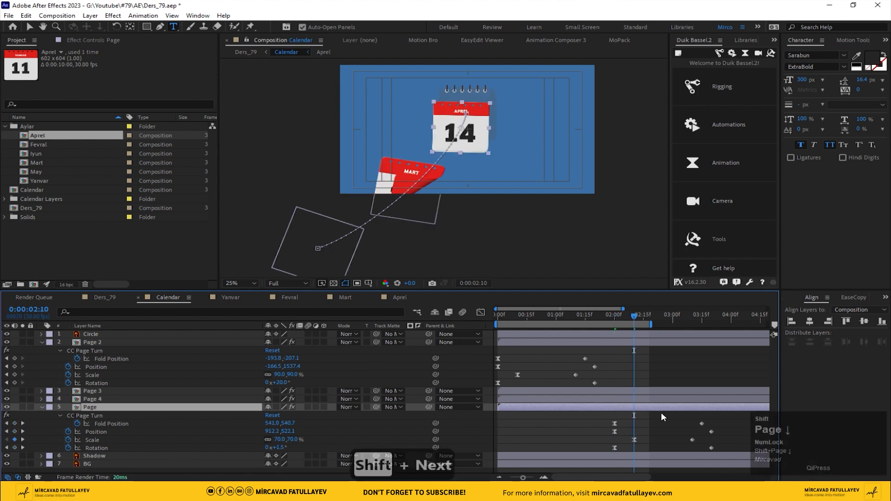
key("shift+Page_Down")
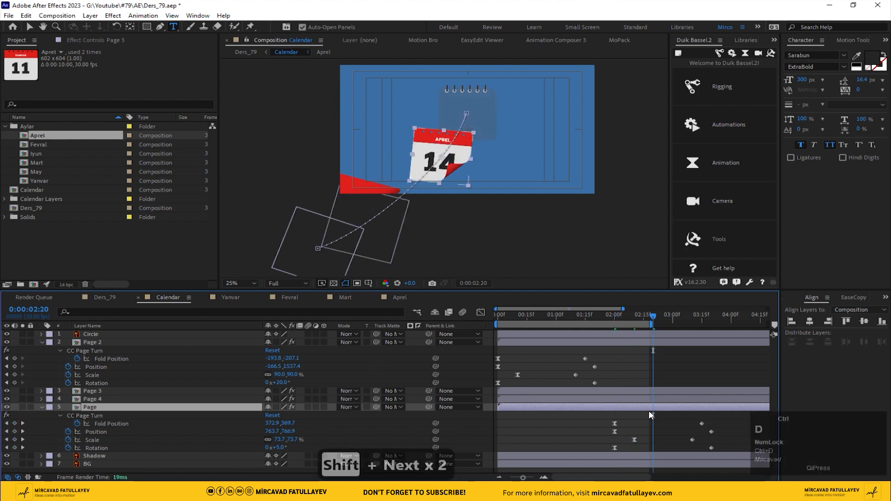
key("ctrl+d")
left_click_drag(729, 427, 589, 462)
left_click_drag(615, 434, 660, 433)
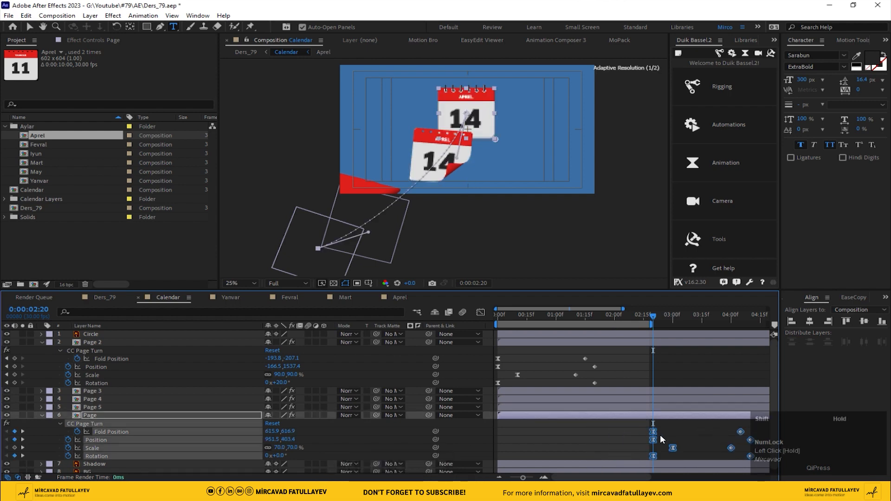
- Replace the source of the lower Aprel page layer with the May composition and open that composition
left_click(78, 416)
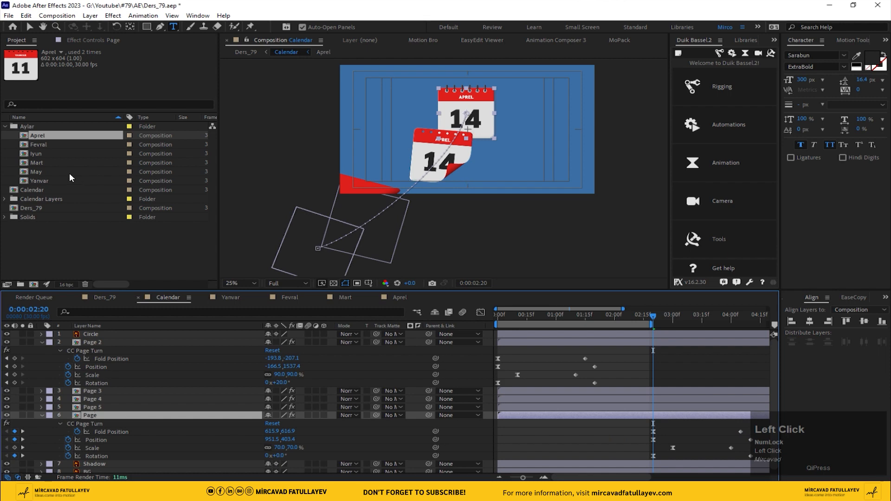
left_click(36, 172)
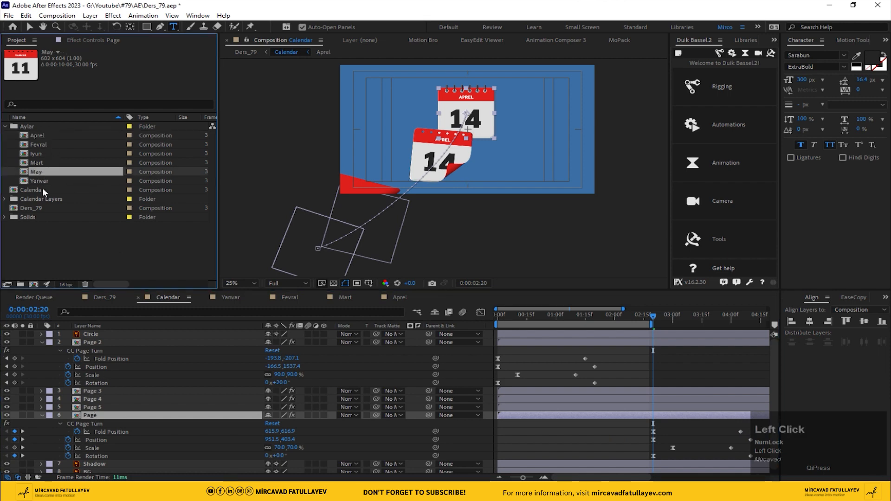
left_click_drag(41, 172, 104, 418, "alt")
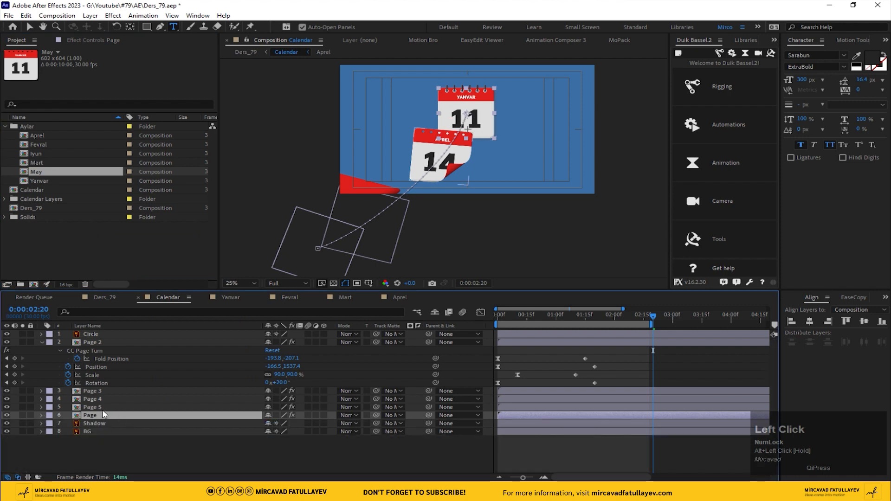
double_click(107, 415)
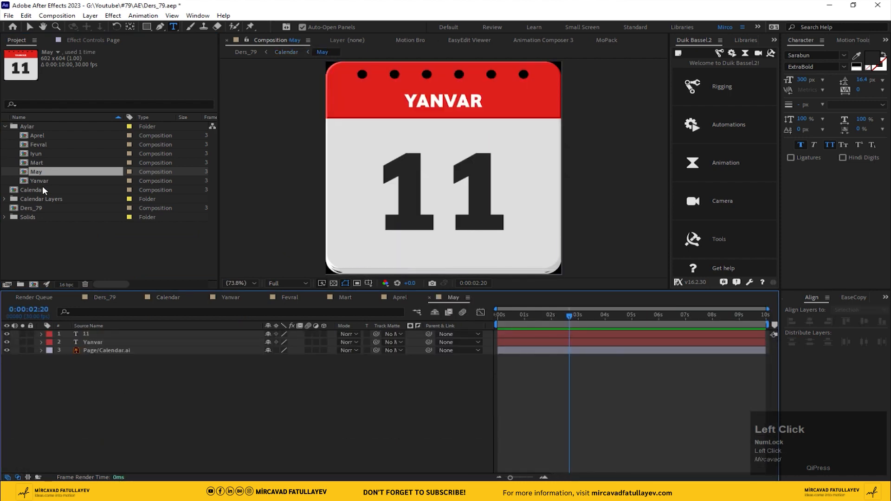
- Copy the name May, paste it over the month text in the May composition and centre the text horizontally
left_click(43, 173)
key("Return")
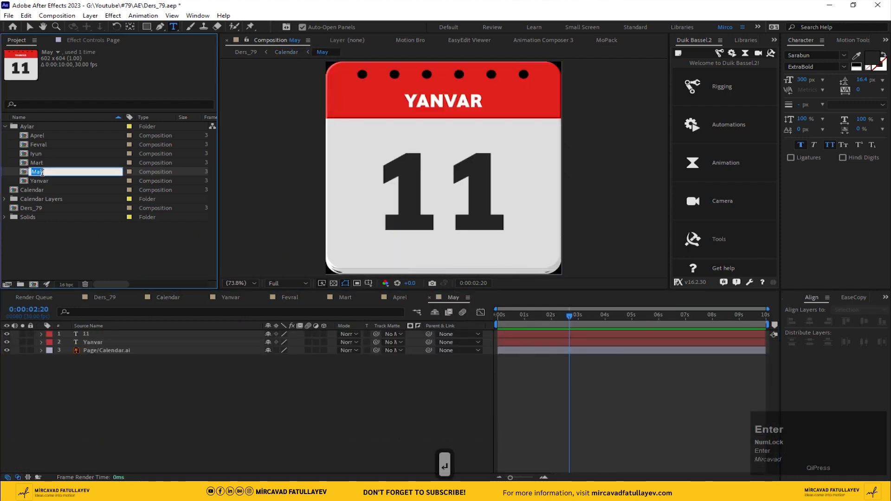
double_click(94, 341)
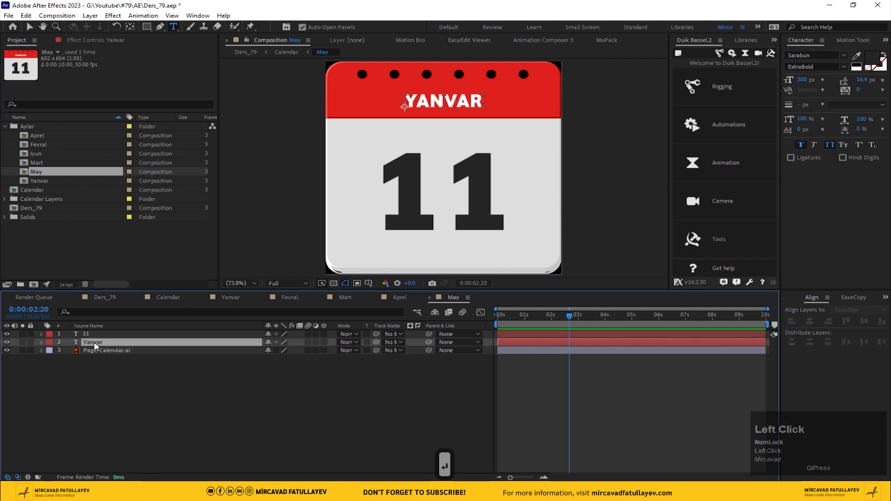
key("ctrl+v")
left_click(94, 342)
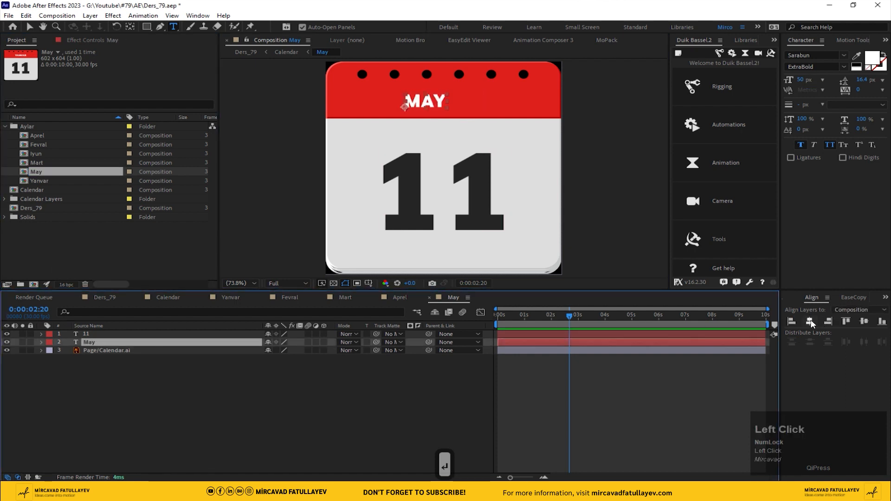
left_click(810, 322)
- Change the day number in the May composition to 14 and centre it horizontally
left_click(92, 335)
key("ctrl+c")
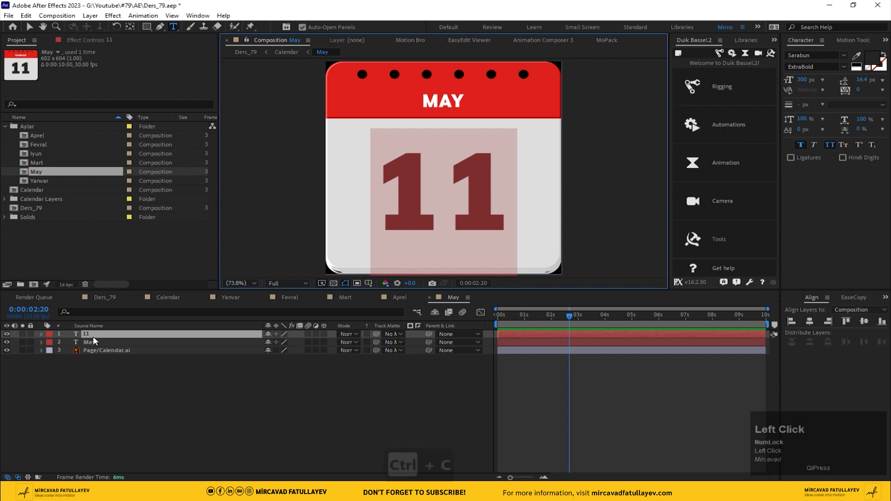
type("14")
left_click(98, 333)
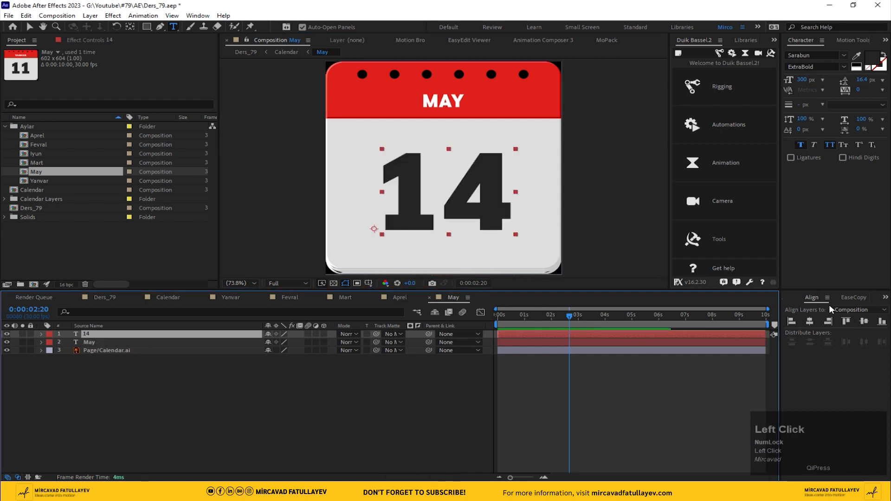
left_click(809, 322)
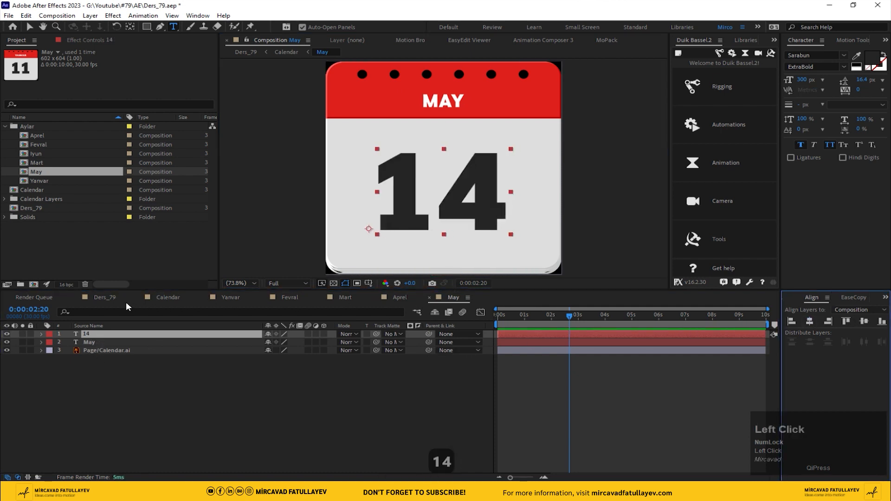
- Back in the Calendar composition, reveal the May page layer's keyframes, duplicate the layer and advance to 0:00:03:10
left_click(169, 296)
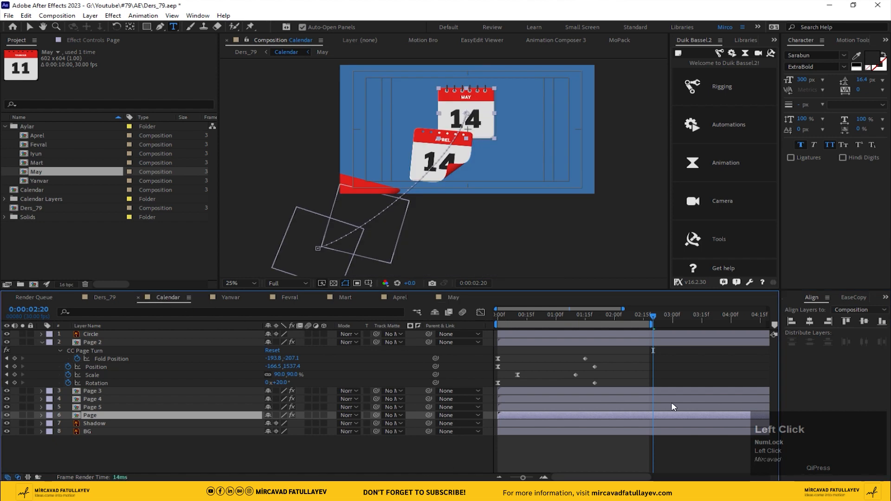
key("u")
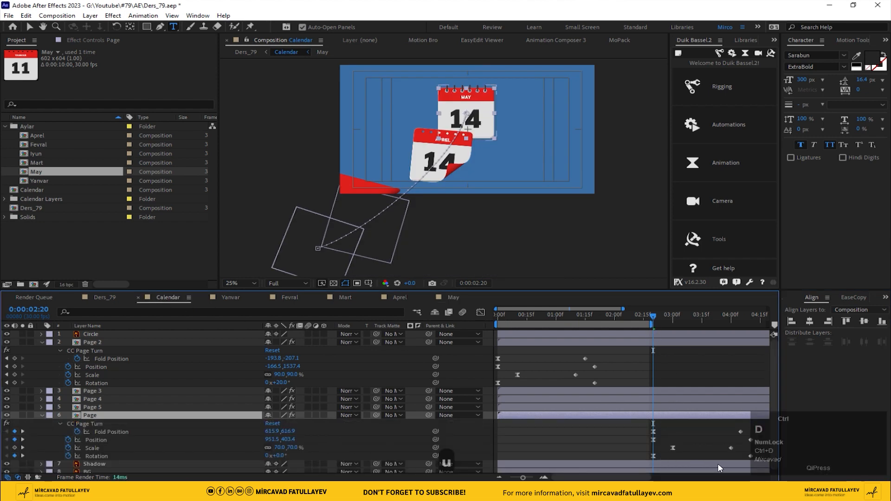
key("ctrl+d")
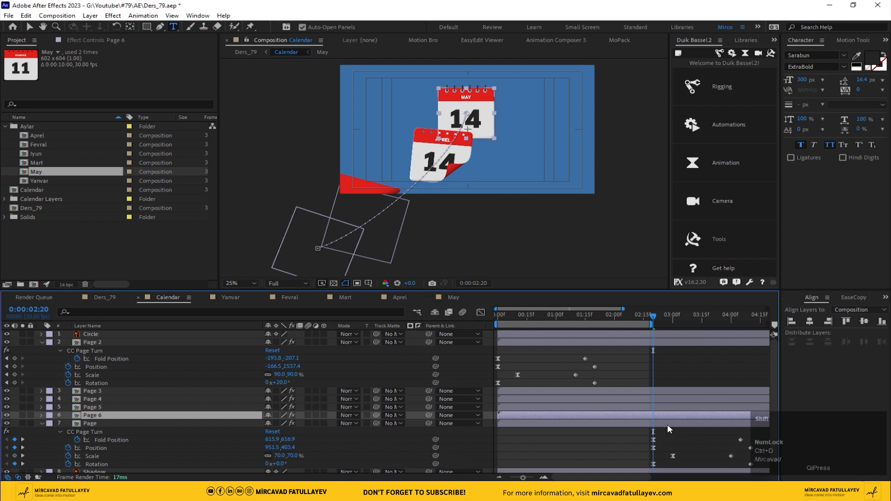
key("shift+Page_Down")
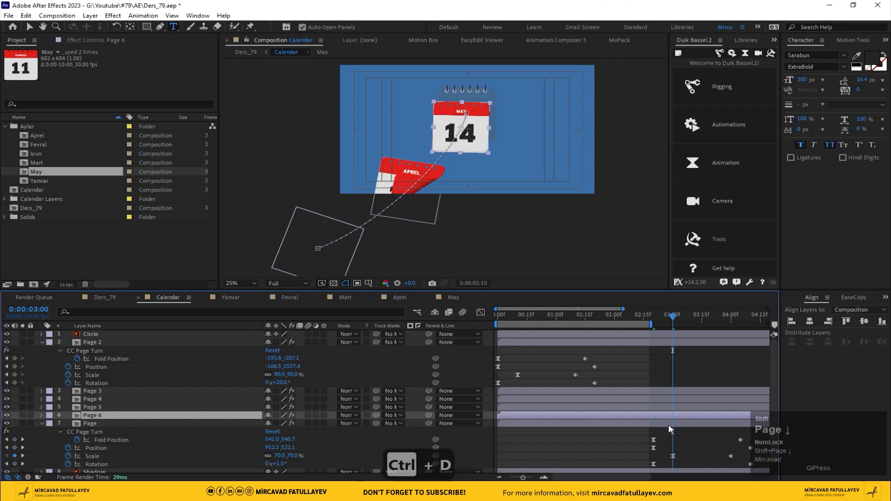
key("shift+Page_Down")
- Move all keyframes of the lower May page layer to start at 0:00:03:10
left_click_drag(636, 430, 770, 476)
key("minus")
key("minus")
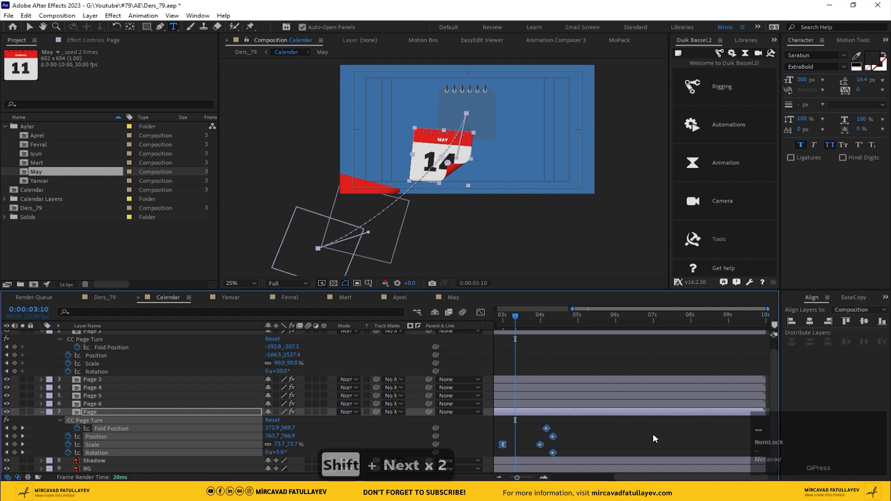
key("minus")
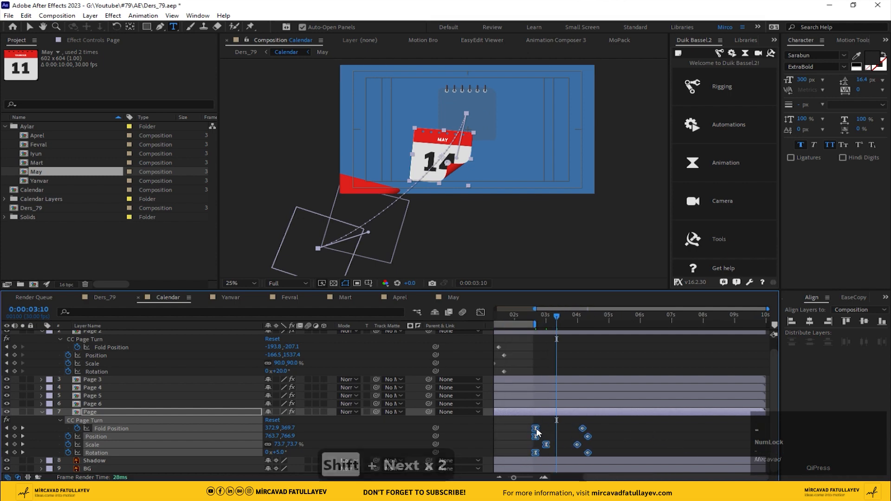
left_click_drag(539, 428, 559, 430)
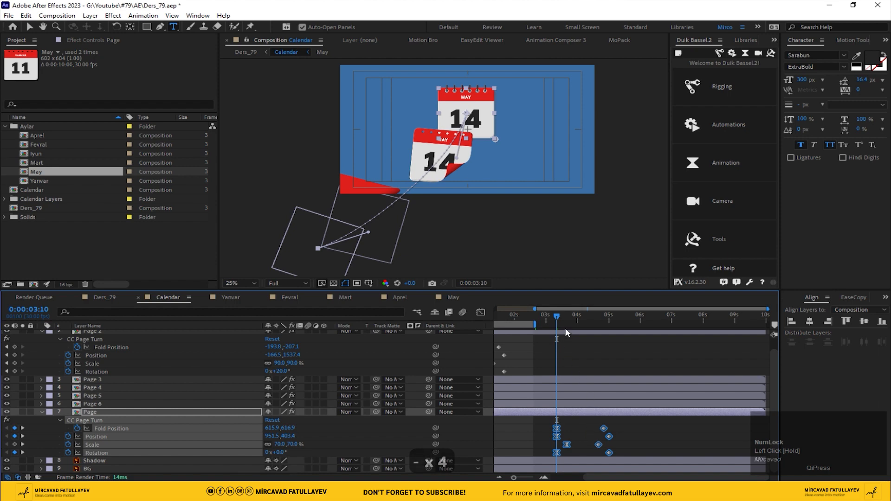
- Replace the source of the lower May page layer with the Iyun composition
left_click(577, 416)
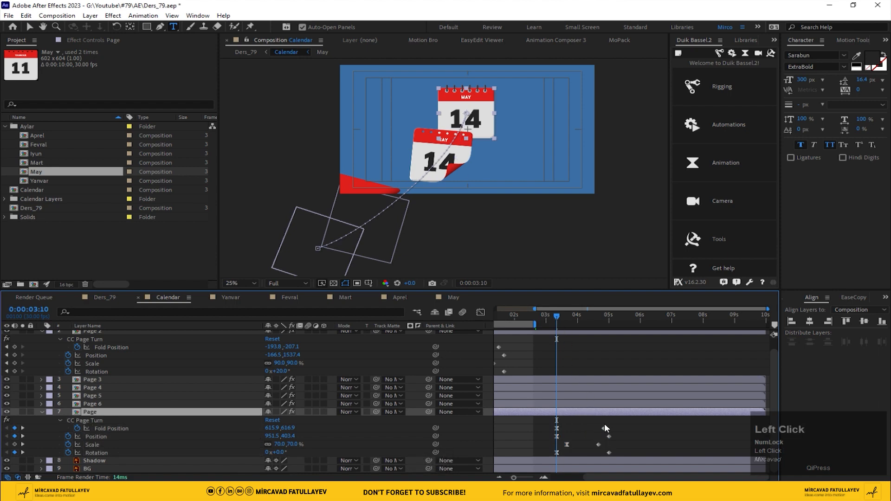
left_click(35, 153)
left_click_drag(38, 154, 120, 421)
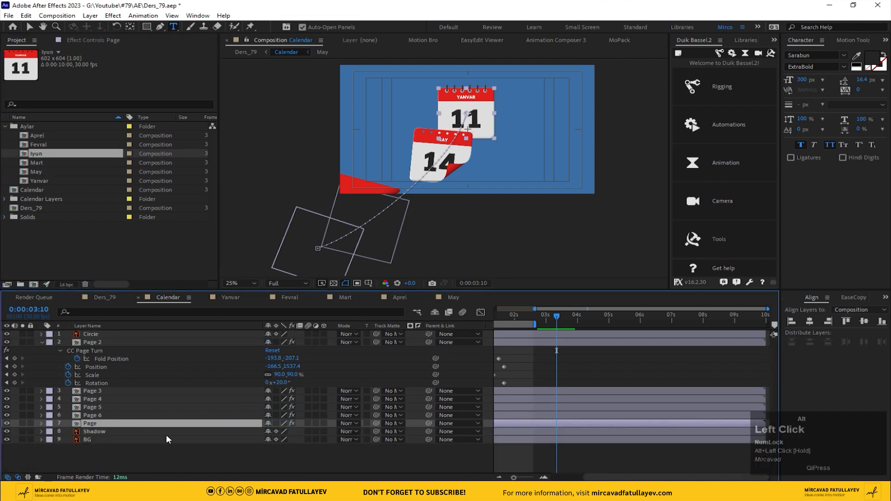
- Open the Iyun composition from the lowest page layer, change its month title to Iyun and centre it horizontally
key("u")
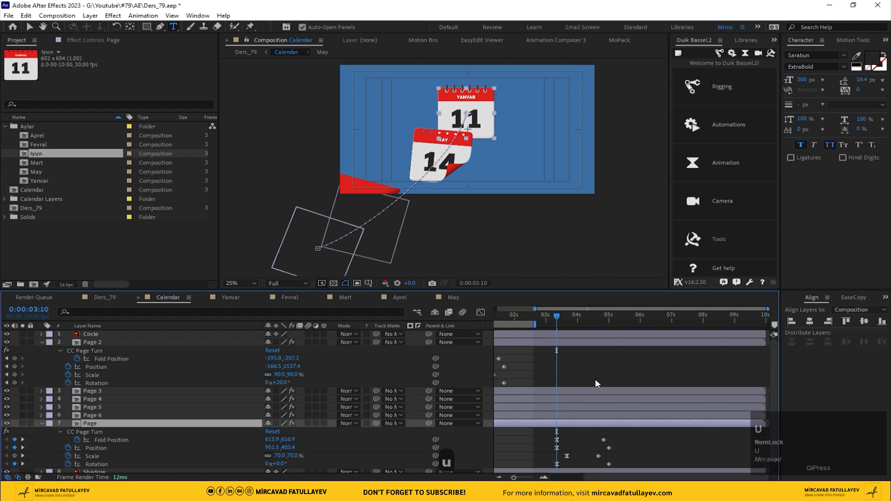
double_click(87, 422)
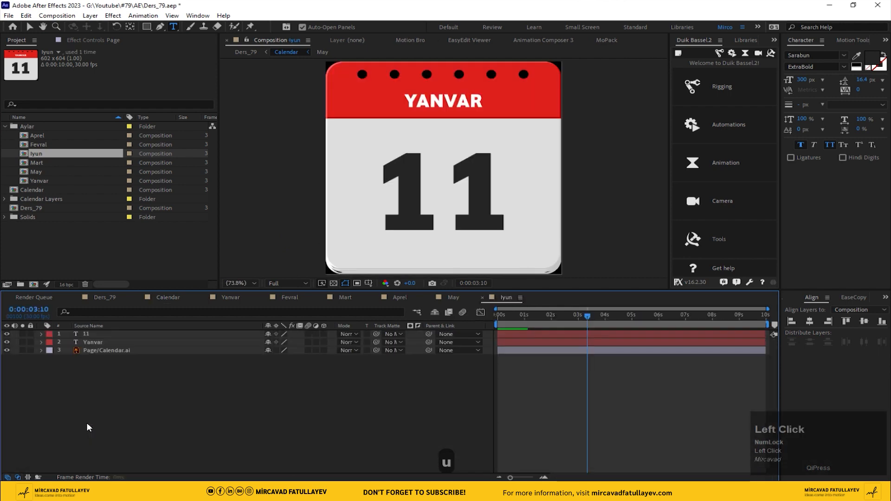
left_click(41, 154)
key("Return")
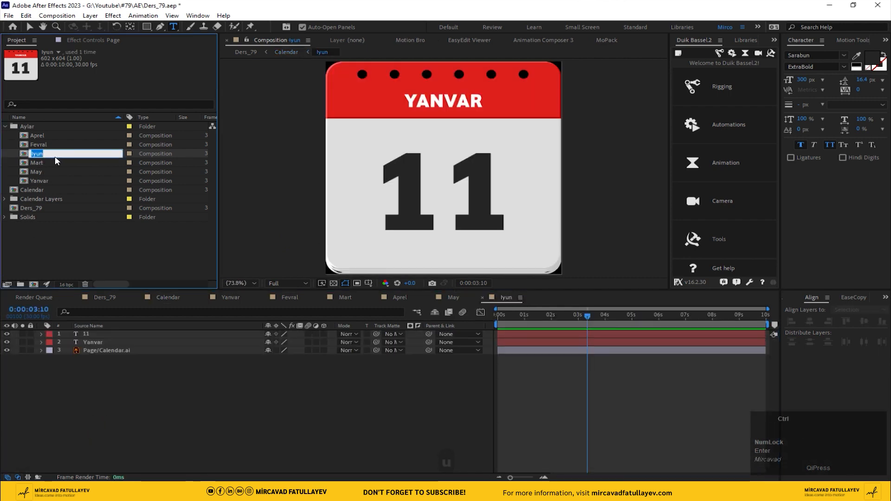
key("Return")
left_click(97, 342)
key("Return")
key("ctrl+v")
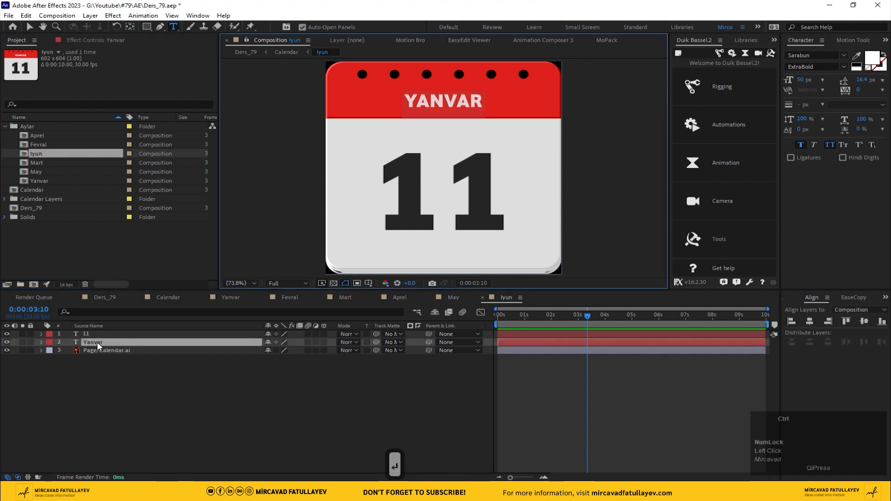
key("Return")
left_click(97, 342)
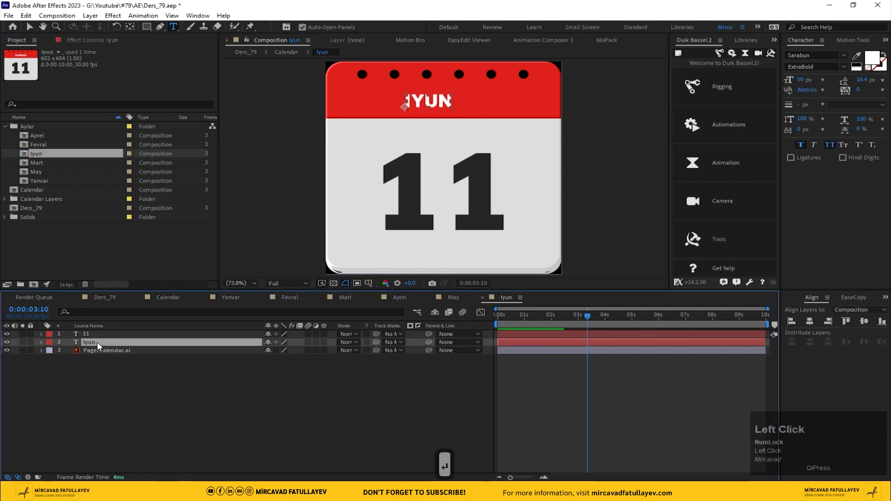
left_click(810, 321)
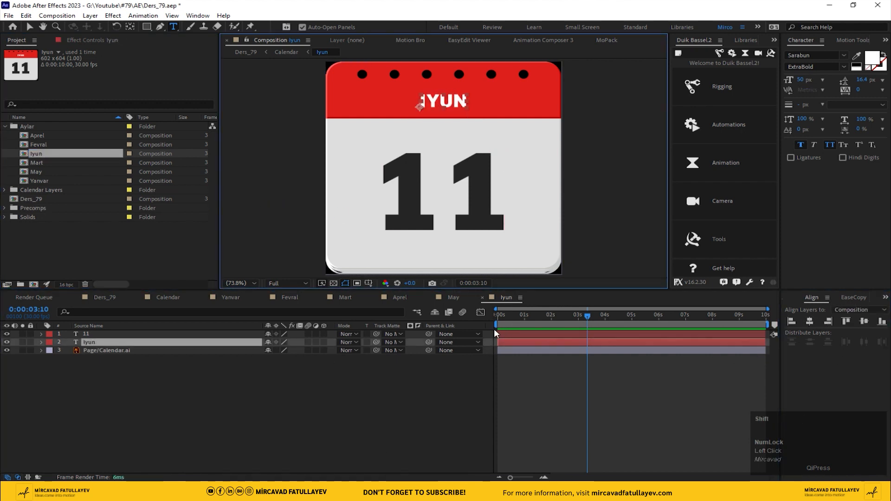
- Replace the first letter of the Iyun month title with a dotted İ and centre the title horizontally again
key("ctrl+v")
left_click(94, 341)
left_click(99, 335)
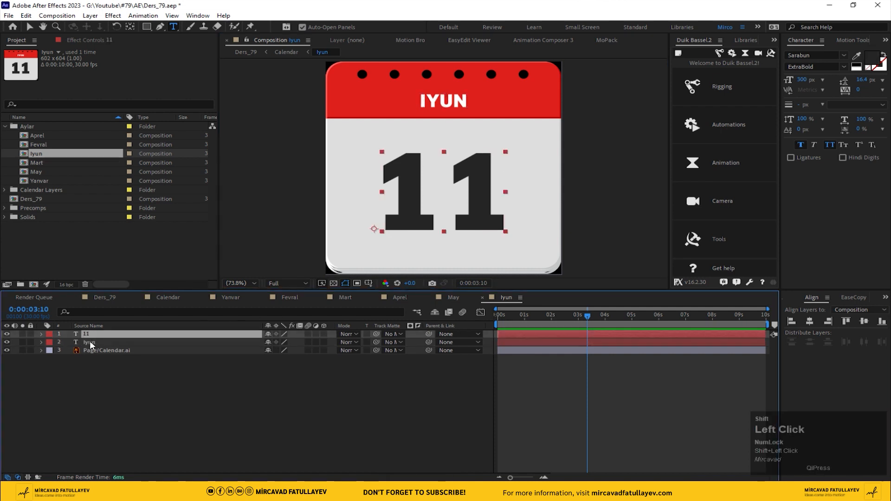
left_click(91, 342)
left_click_drag(427, 98, 412, 99)
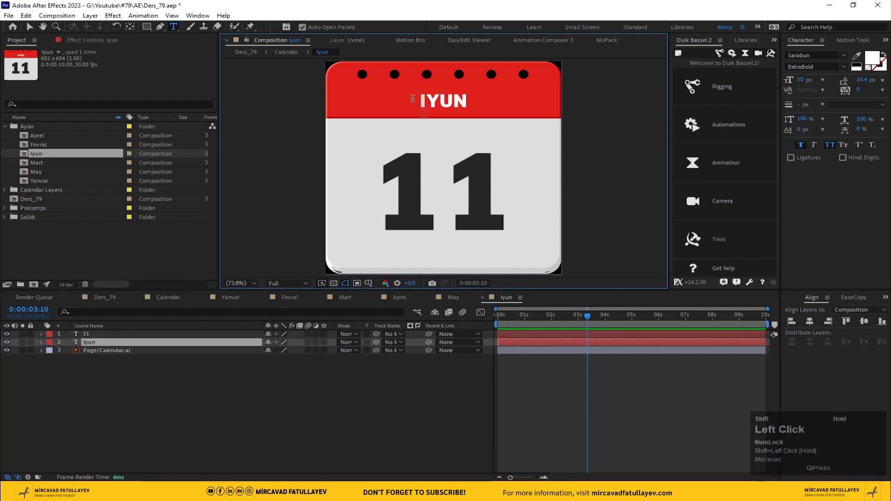
type("İ")
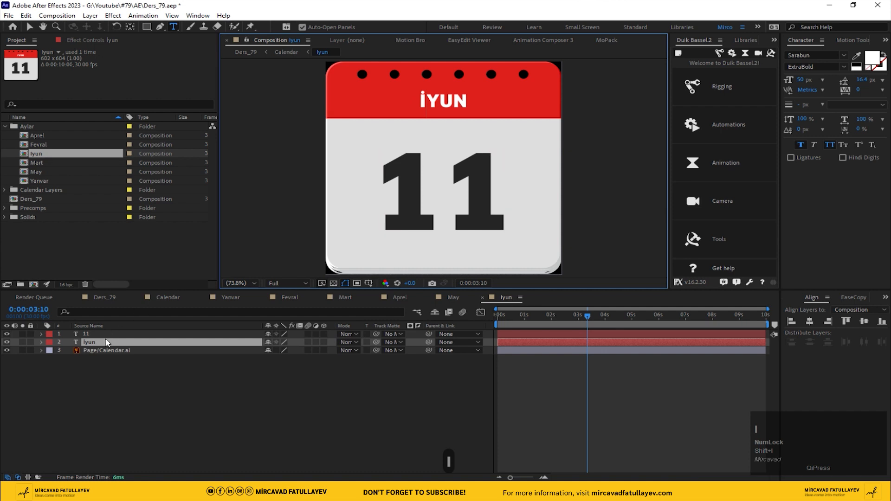
left_click(107, 342)
left_click(811, 321)
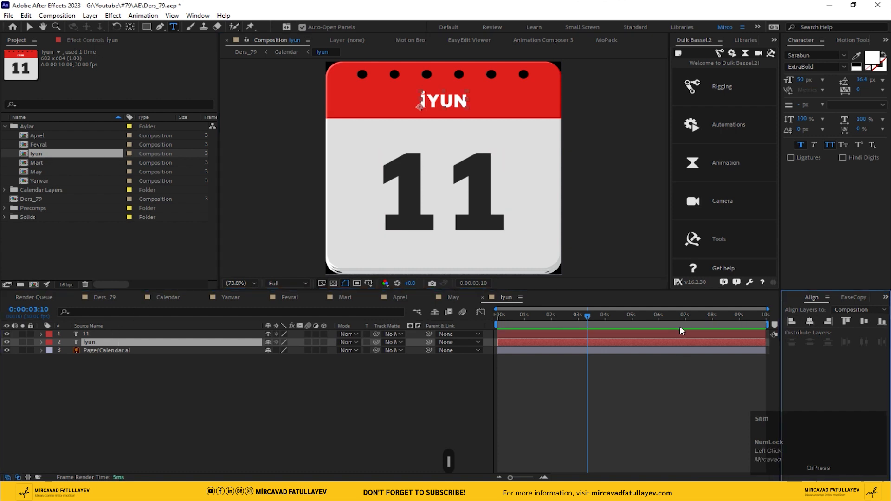
- Change the day number in the Iyun composition to 15 and centre it horizontally
left_click(93, 334)
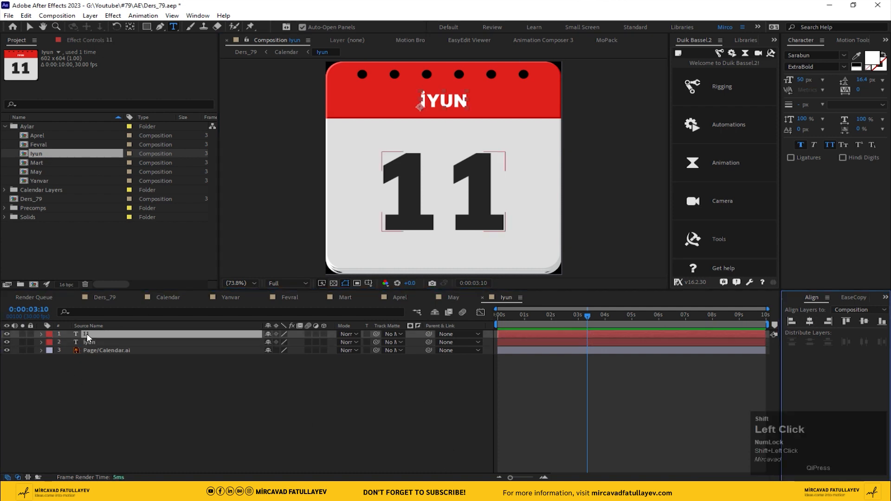
left_click(448, 294)
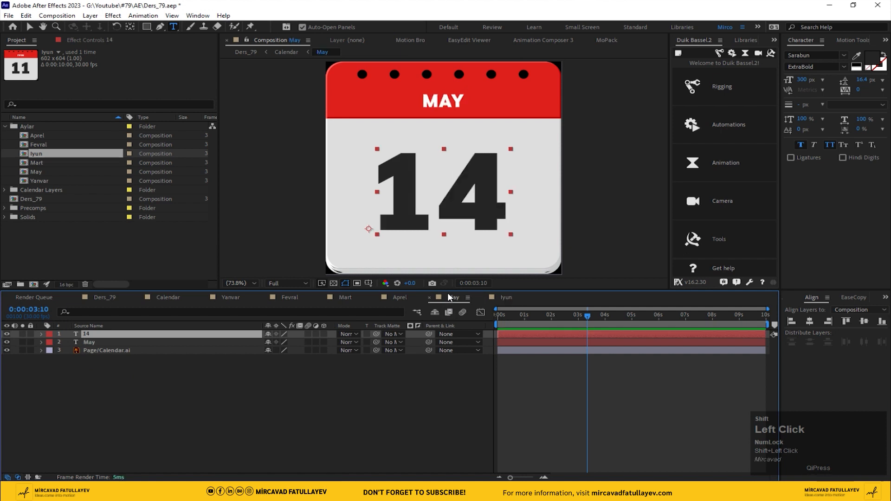
left_click(528, 297)
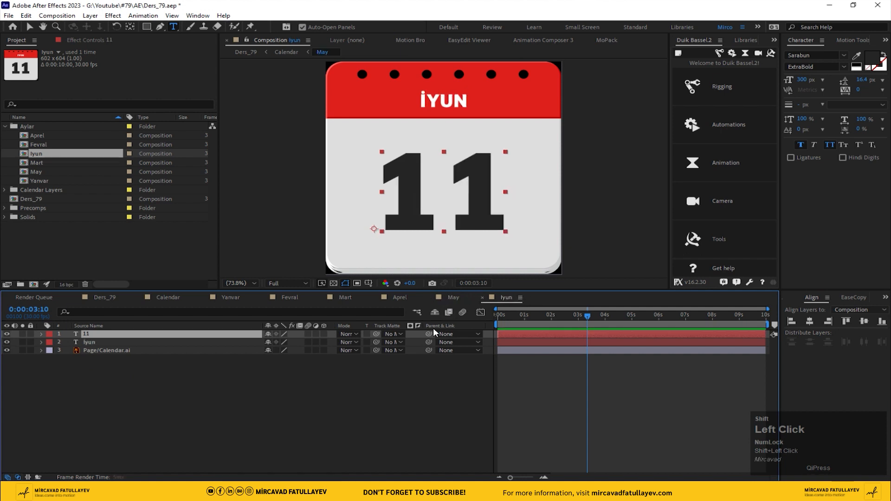
double_click(91, 335)
type("15")
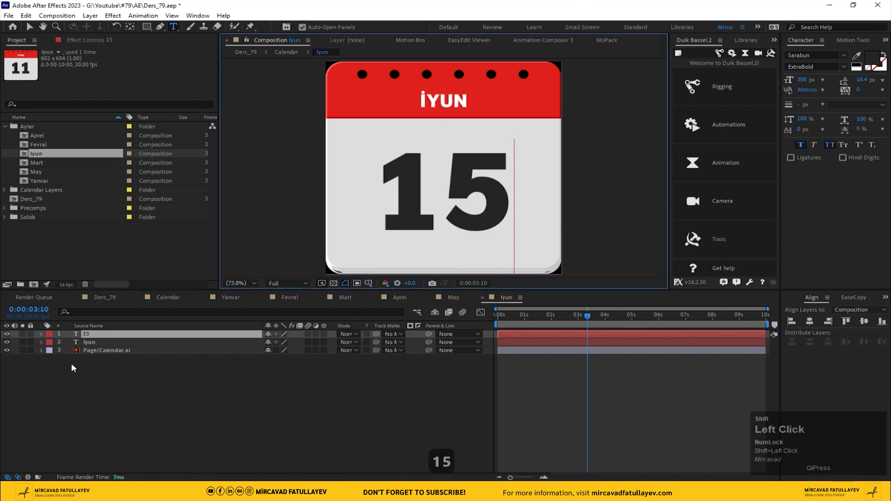
left_click(760, 359)
left_click(808, 323)
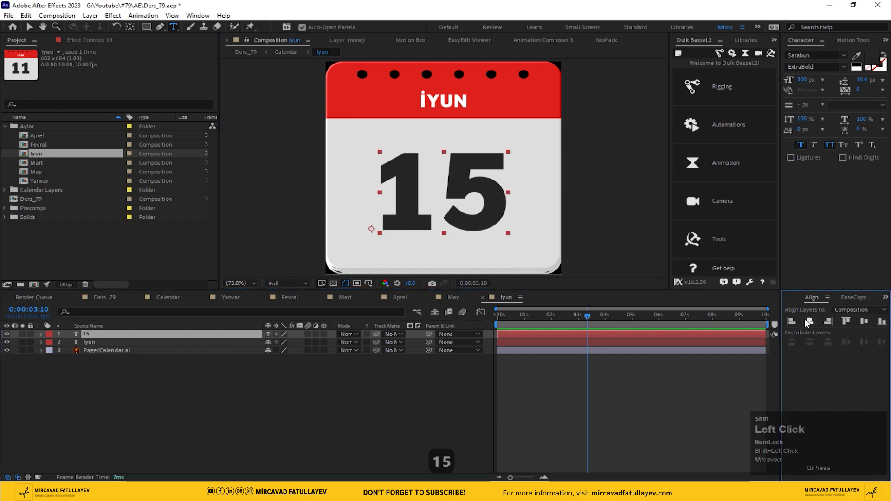
- Back in the Calendar composition, advance to 0:00:04:00 and duplicate the Iyun page layer
left_click(169, 298)
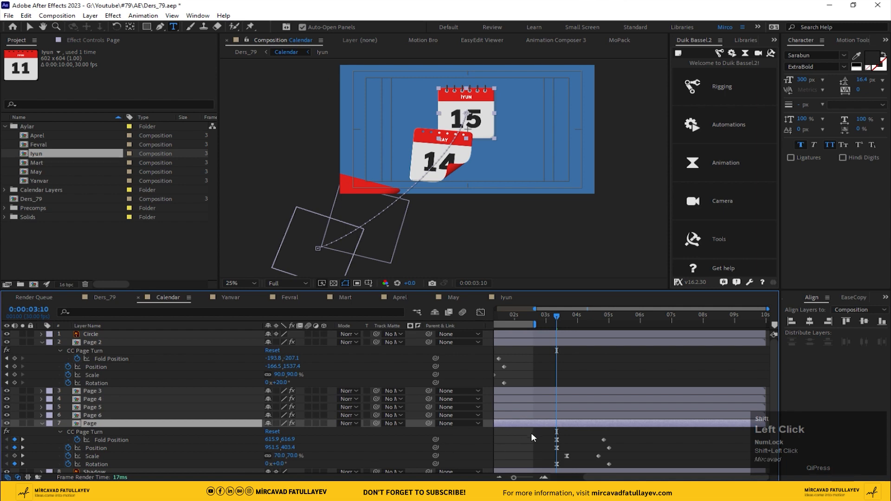
key("shift+Page_Down")
key("shift+Page_Down")
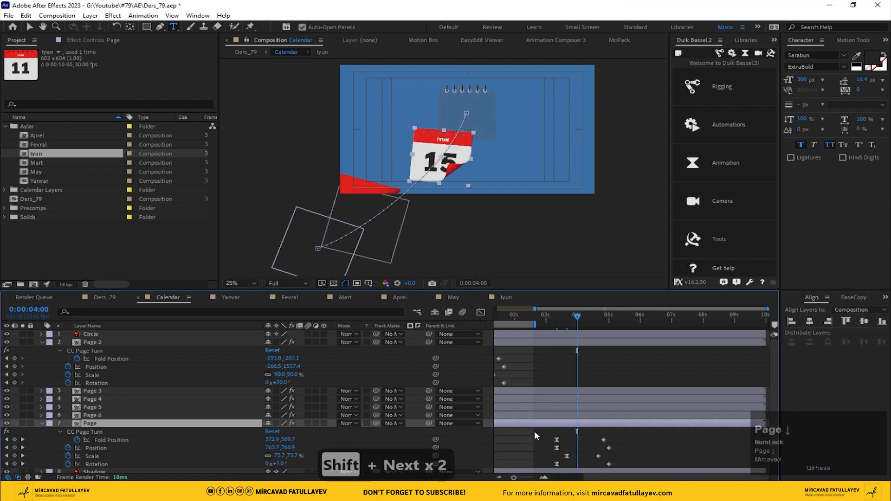
key("ctrl+d")
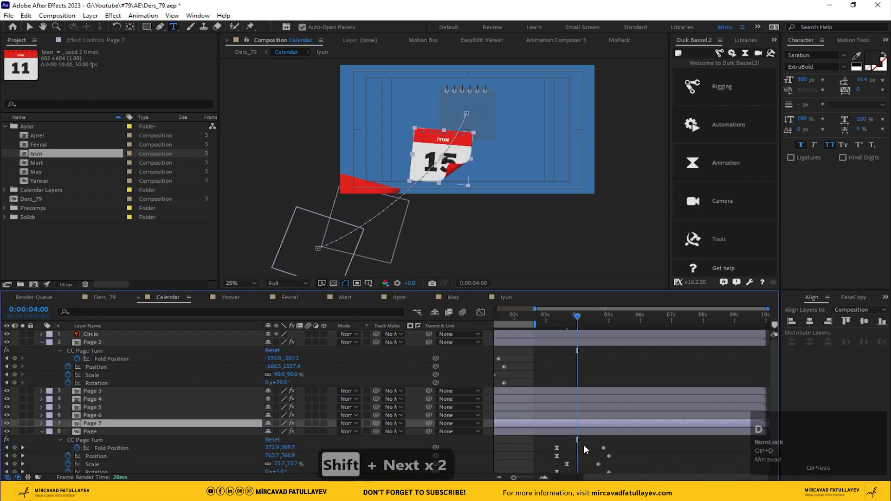
- Move all keyframes of the lower Iyun page layer to start at 0:00:04:00
left_click(572, 432)
key("u")
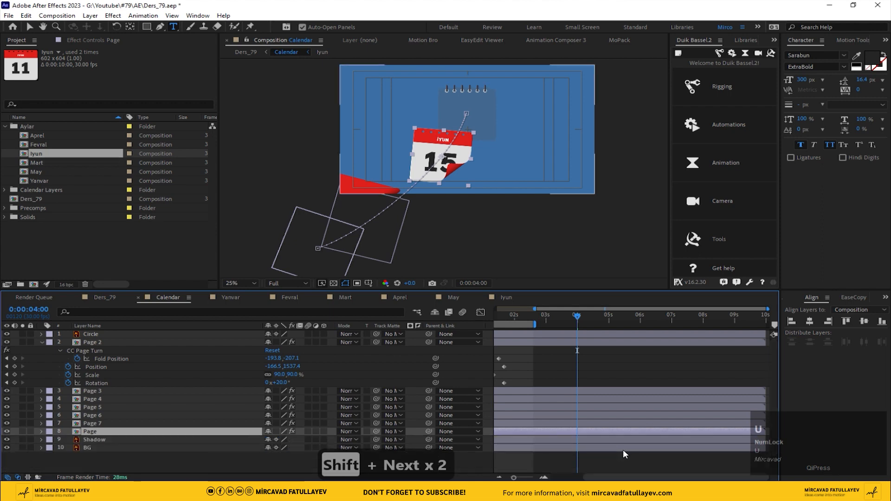
scroll(624, 454, "down", 1)
left_click_drag(619, 423, 579, 433)
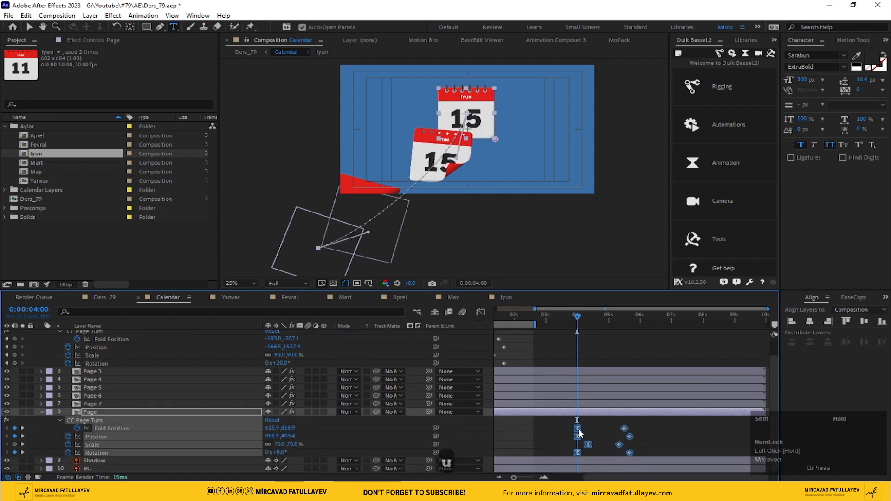
- Replace the source of the lowest page layer with the Yanvar composition and delete all of that layer's keyframes
left_click(104, 412)
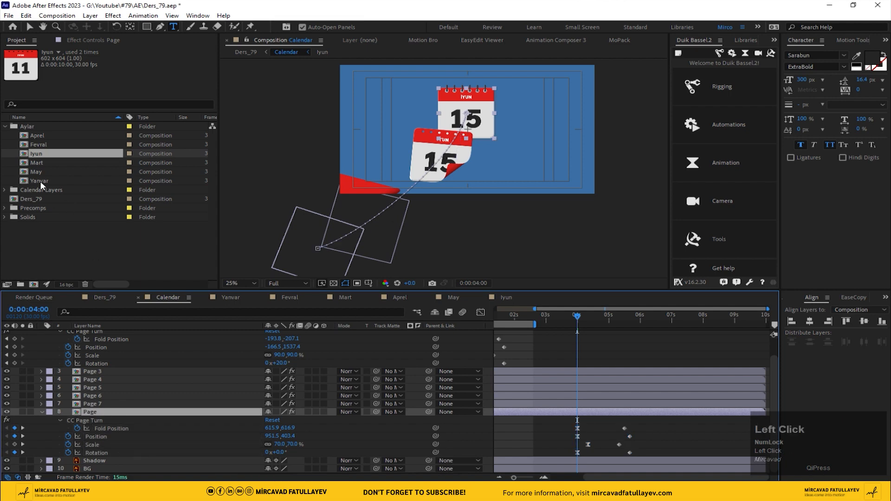
left_click_drag(40, 181, 115, 412)
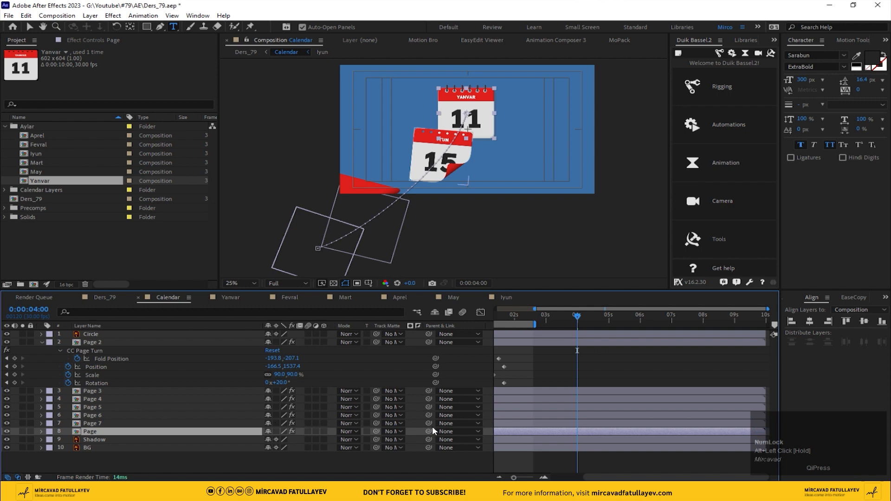
key("n")
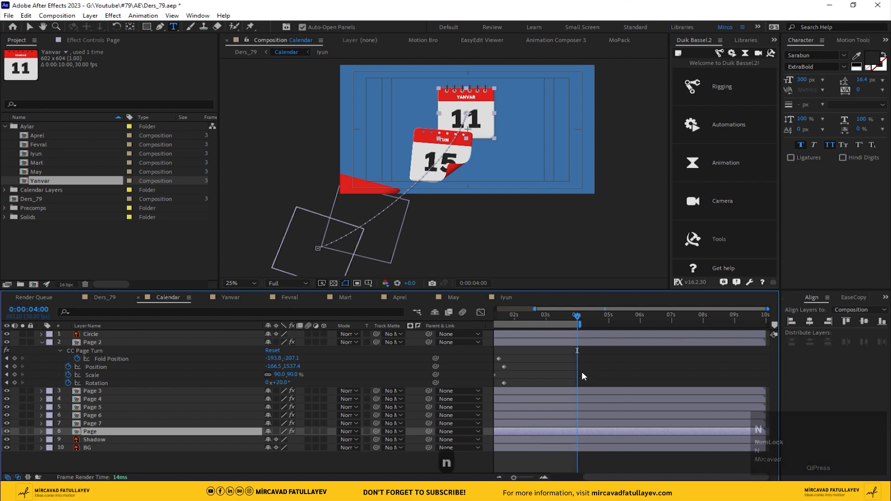
key("u")
scroll(651, 449, "down", 2)
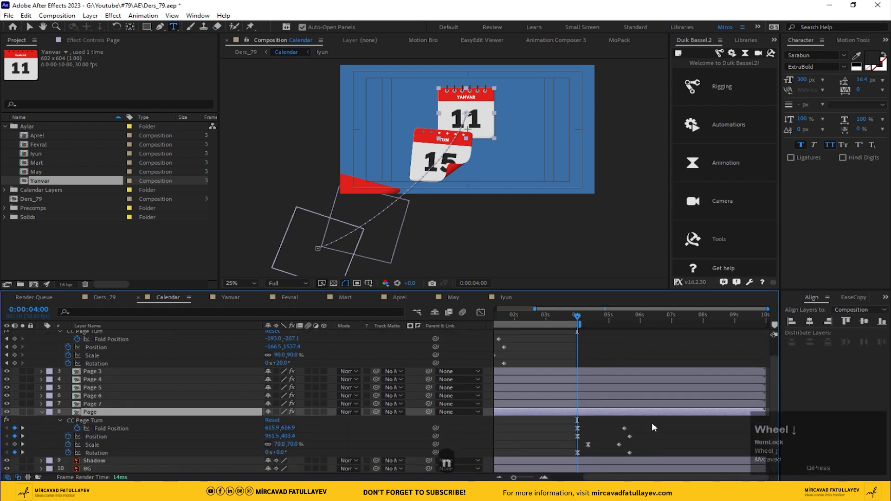
left_click_drag(652, 422, 561, 459)
key("Delete")
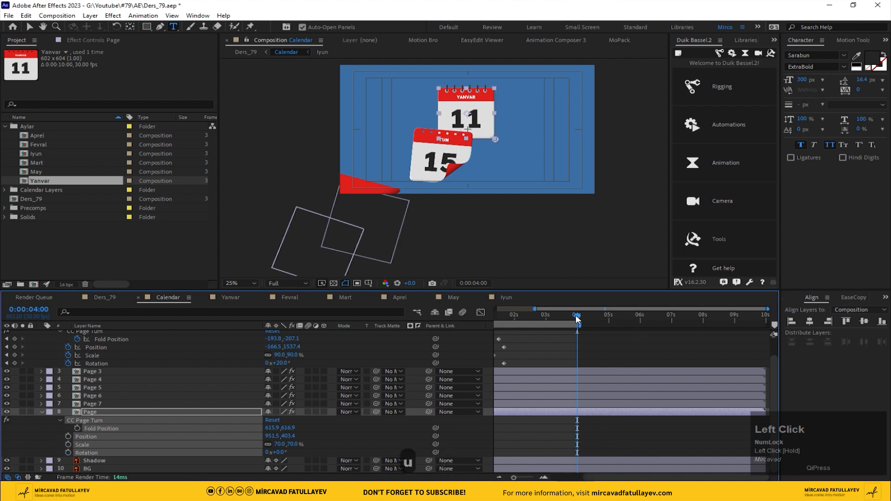
- Set the end of the Calendar composition's work area to 0:00:05:00
left_click_drag(582, 324, 714, 329)
left_click_drag(586, 317, 609, 320)
key("Delete")
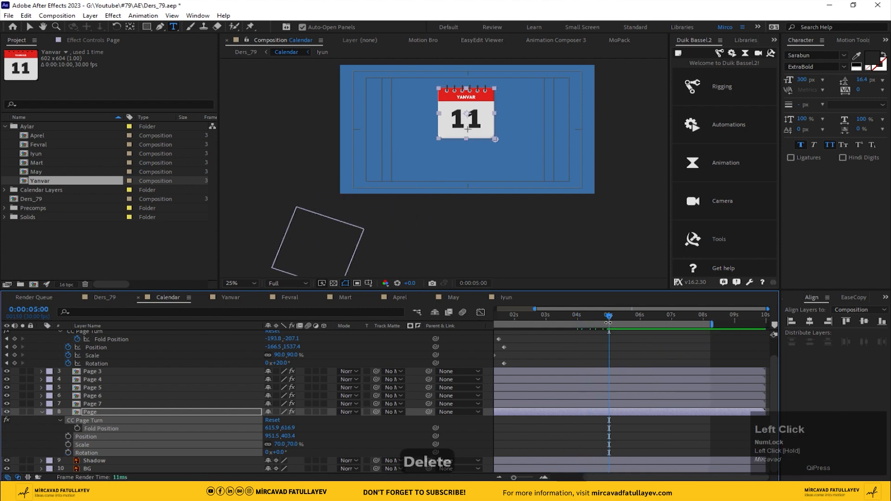
key("n")
- Enable motion blur for all layers in the Calendar composition
key("ctrl+a")
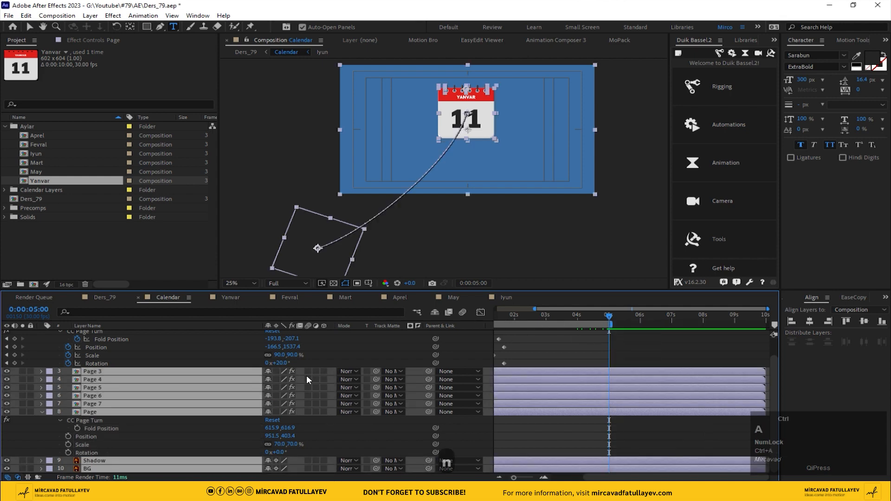
left_click(308, 372)
left_click(347, 354)
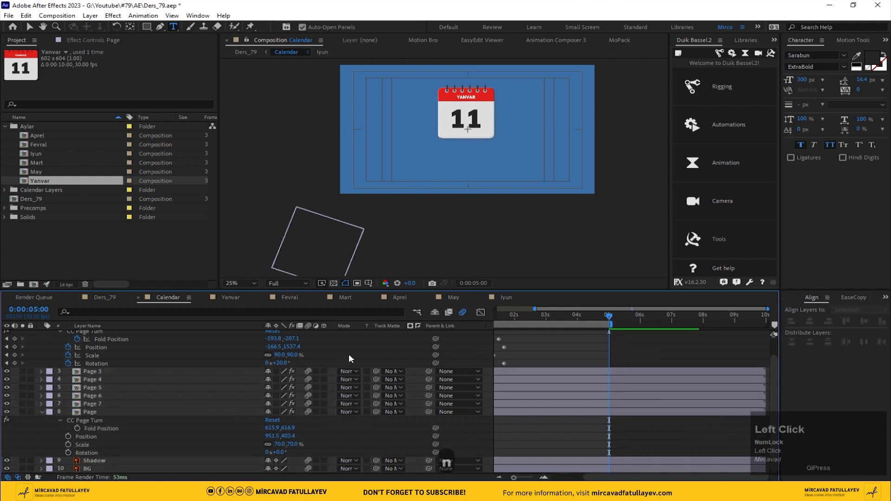
- Fit the composition view up to 100%, hide the title/action safe guides and preview the animation
key("minus")
left_click(238, 282)
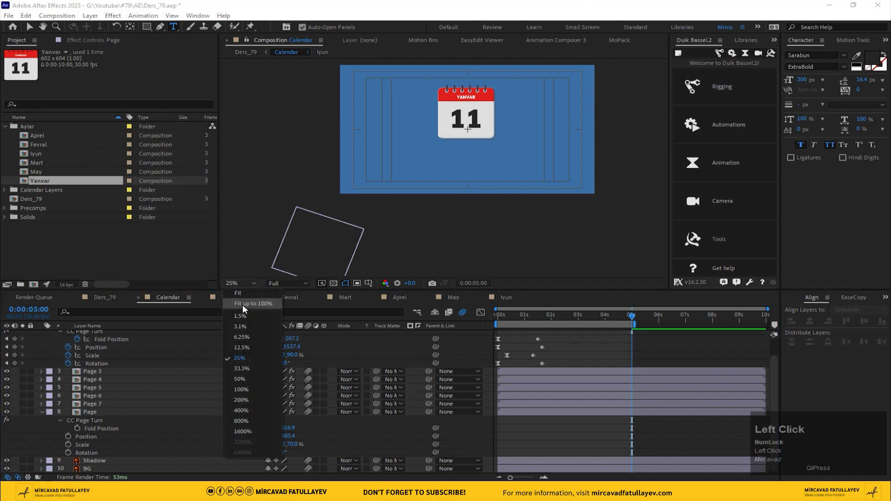
left_click(243, 304)
left_click(368, 283)
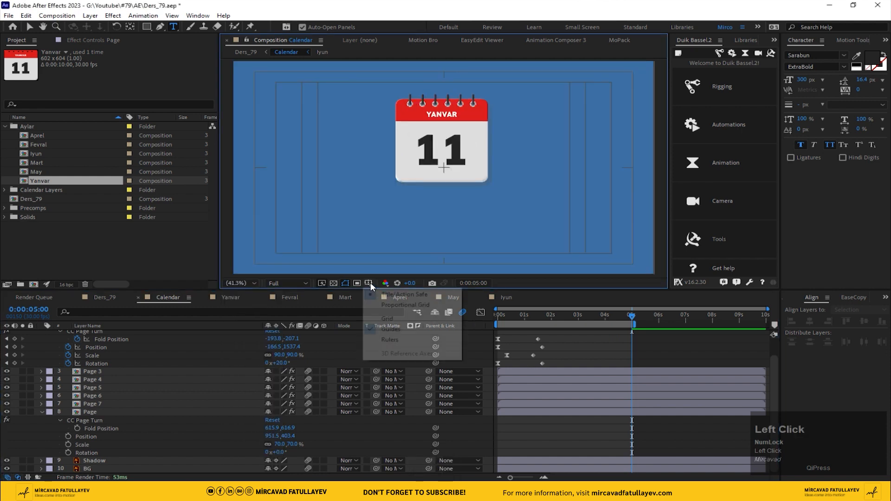
left_click(393, 294)
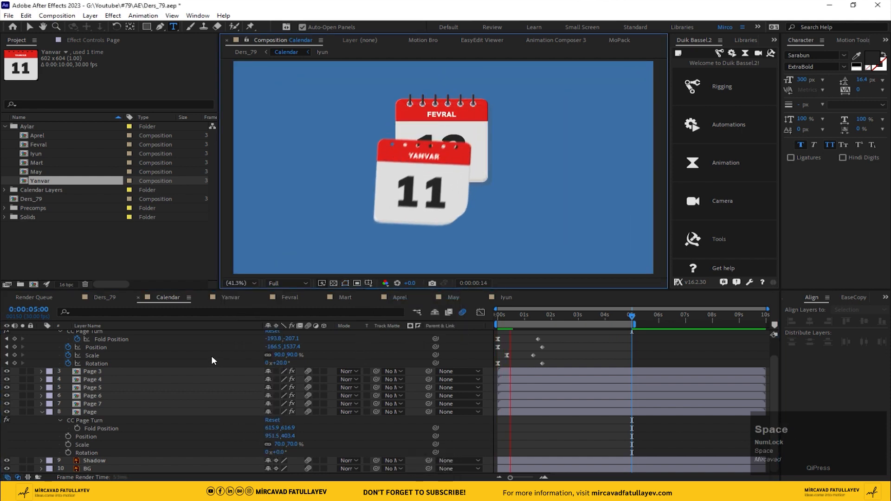
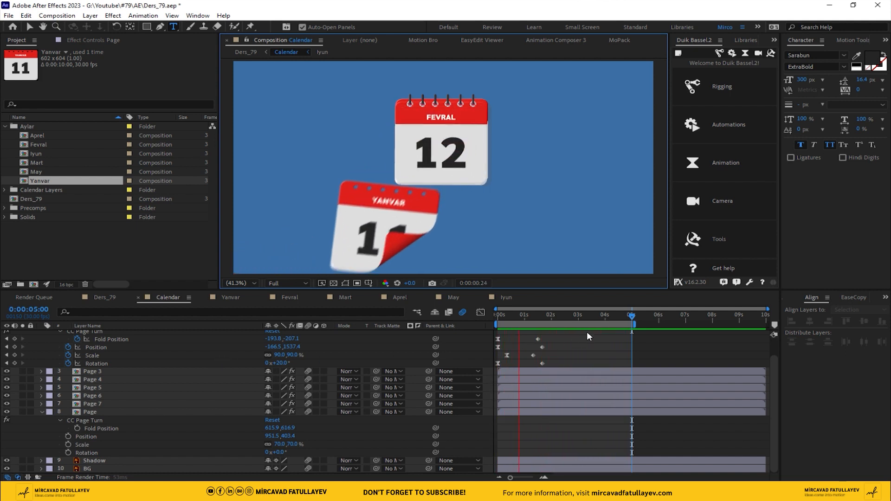
- Stop the preview, trim the Calendar composition to its work area and save the project
key("space")
right_click(569, 321)
left_click(604, 349)
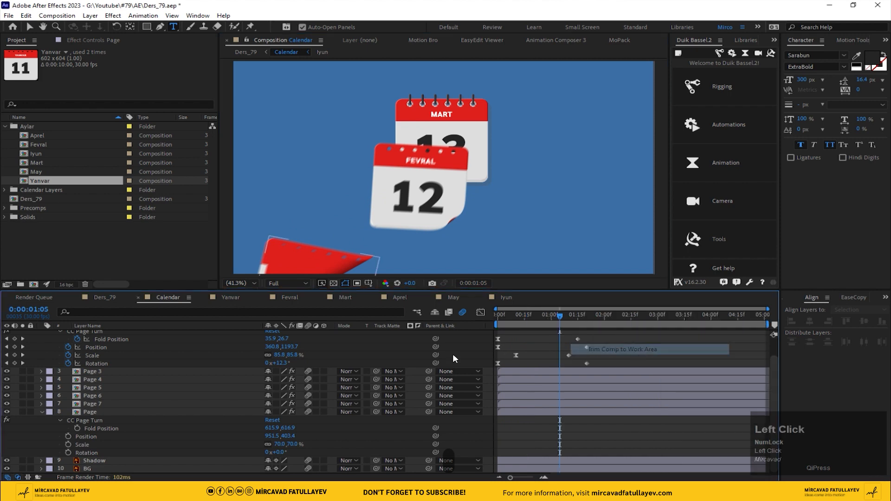
key("ctrl+s")
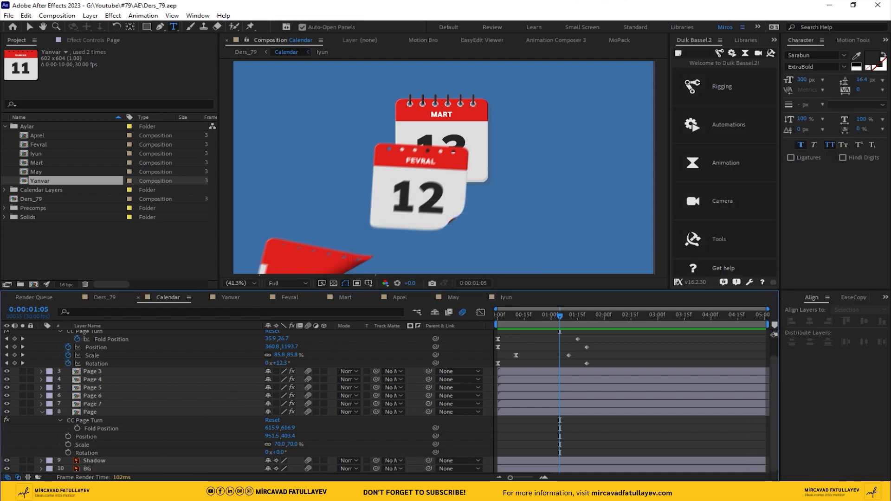
- Move the BG layer out of the Calendar composition and into the Ders_79 composition
left_click(88, 469)
key("ctrl+x")
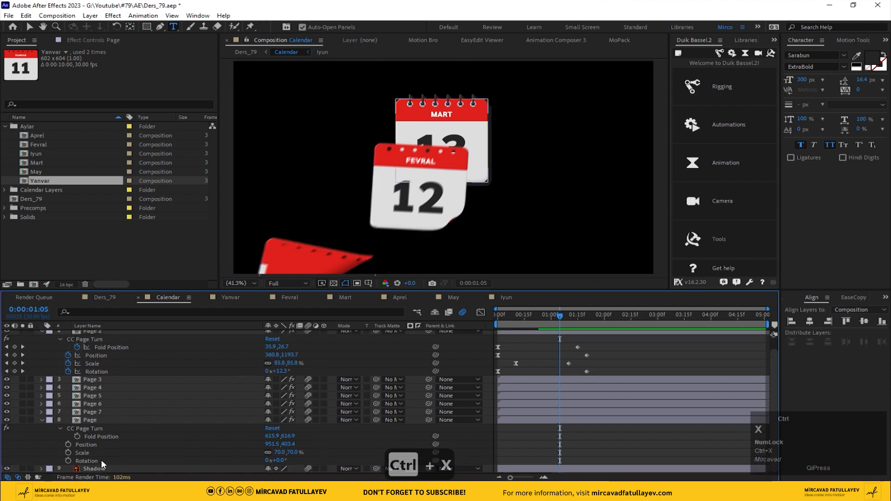
left_click(108, 295)
left_click(155, 401)
key("ctrl+v")
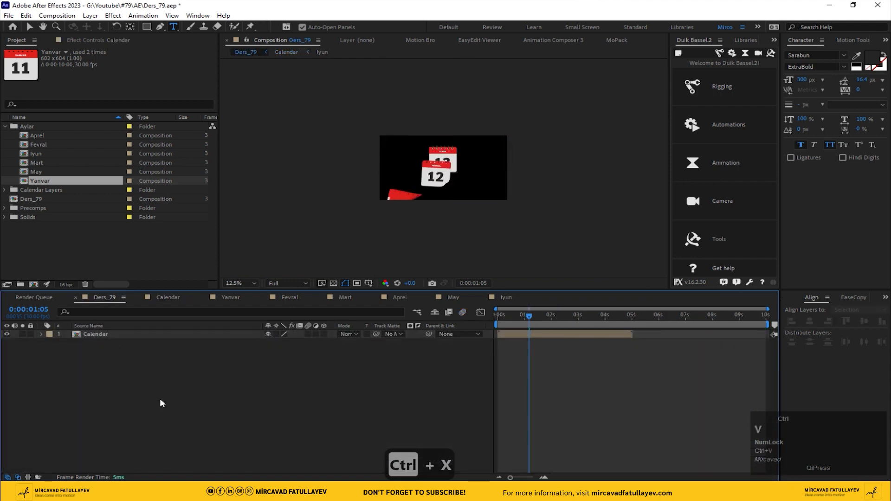
- Place the BG layer beneath Calendar and trim the Ders_79 composition to a work area ending at 0:00:05:00
left_click_drag(618, 315, 632, 321)
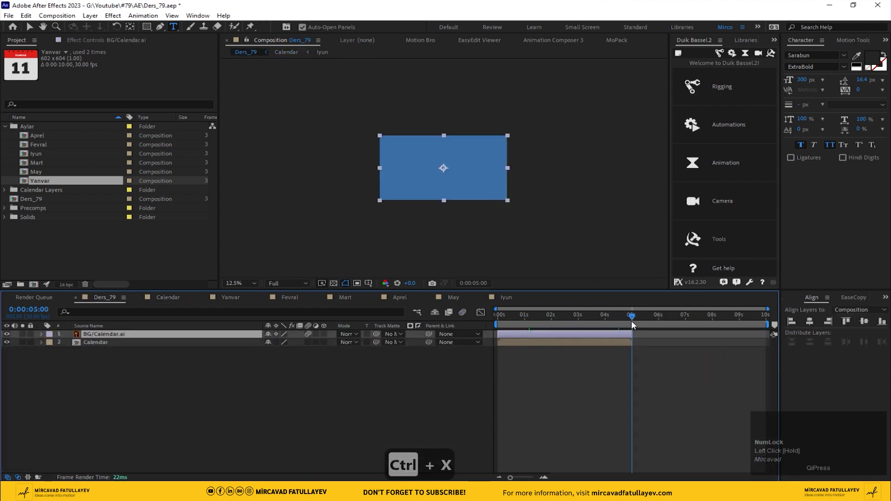
key("n")
left_click_drag(111, 334, 125, 356)
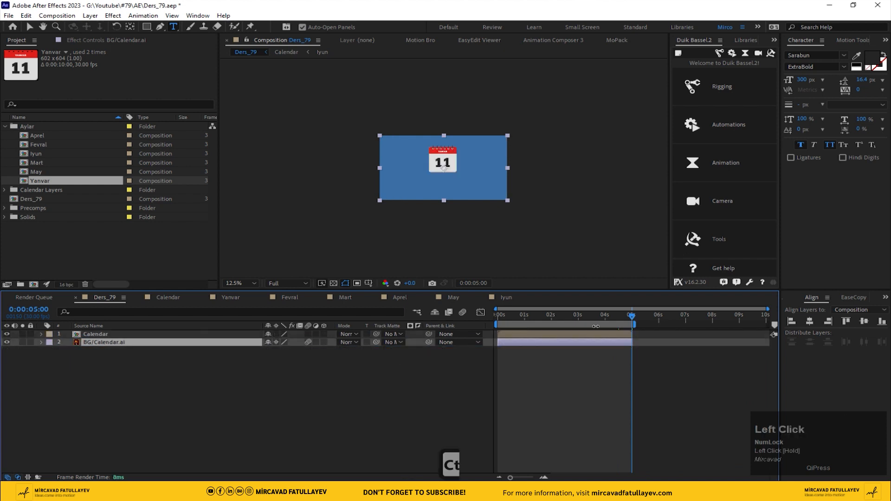
right_click(598, 326)
left_click(627, 353)
scroll(440, 175, "up", 1)
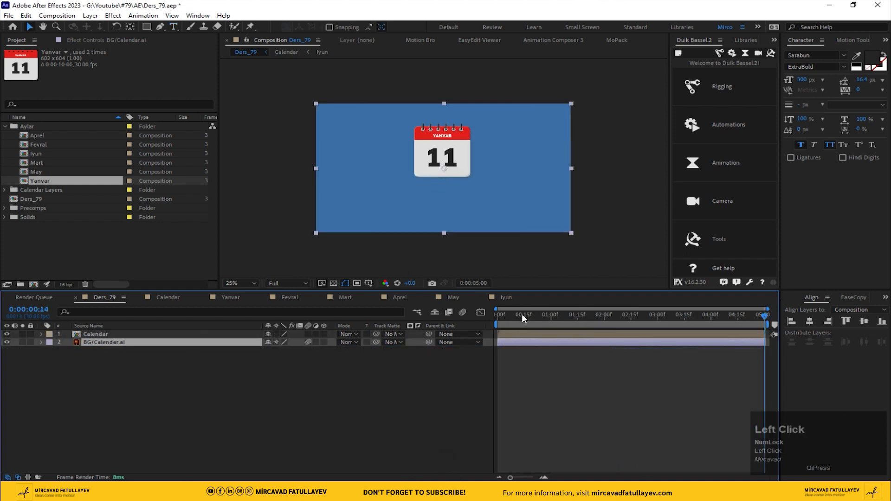
- Return to the start of the Ders_79 timeline and duplicate the Calendar layer
left_click_drag(521, 314, 155, 359)
key("v")
left_click(98, 335)
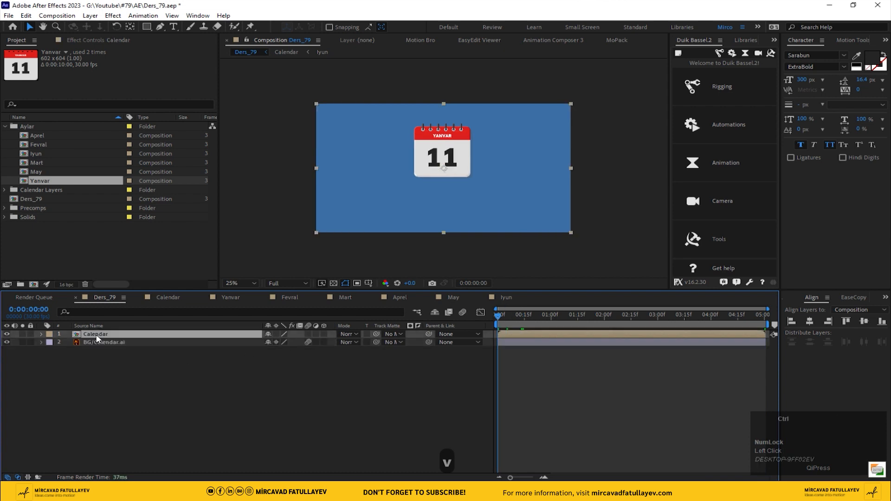
key("ctrl+d")
- Apply CC Radial Fast Blur to the lower Calendar copy, with its center just outside the frame's upper-left corner at about -44, -44
left_click(98, 341)
key("ctrl+space")
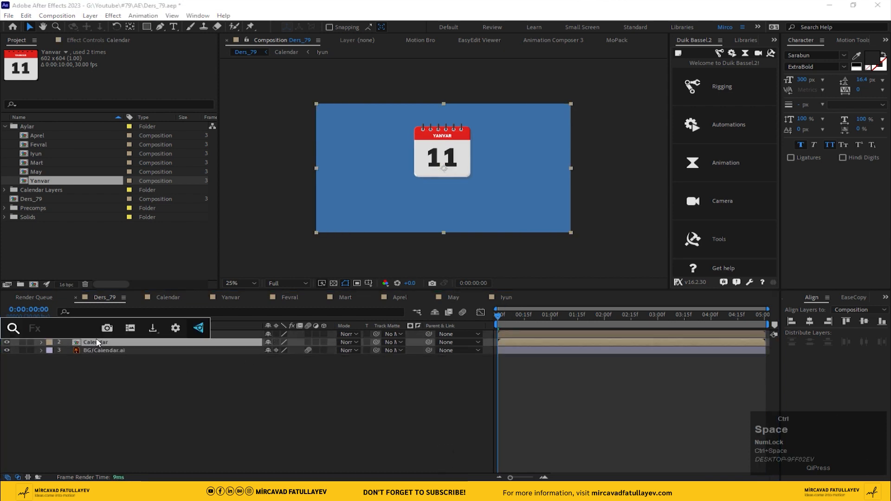
type("fas")
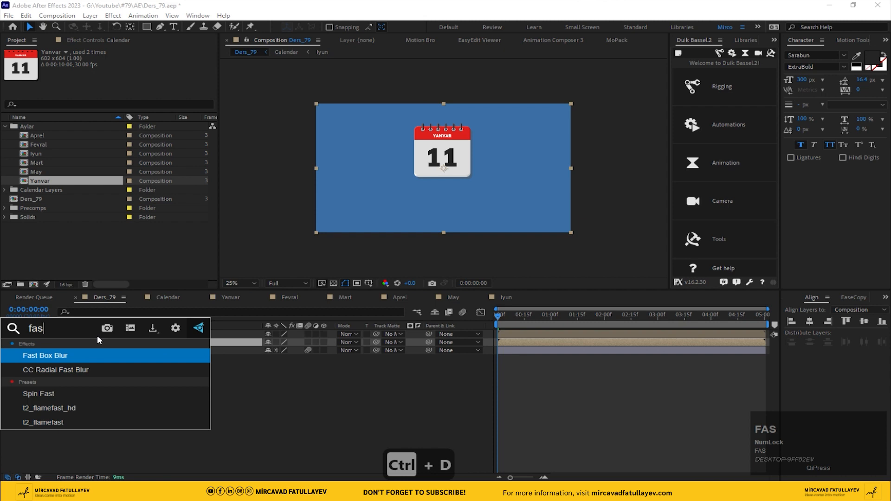
left_click(69, 369)
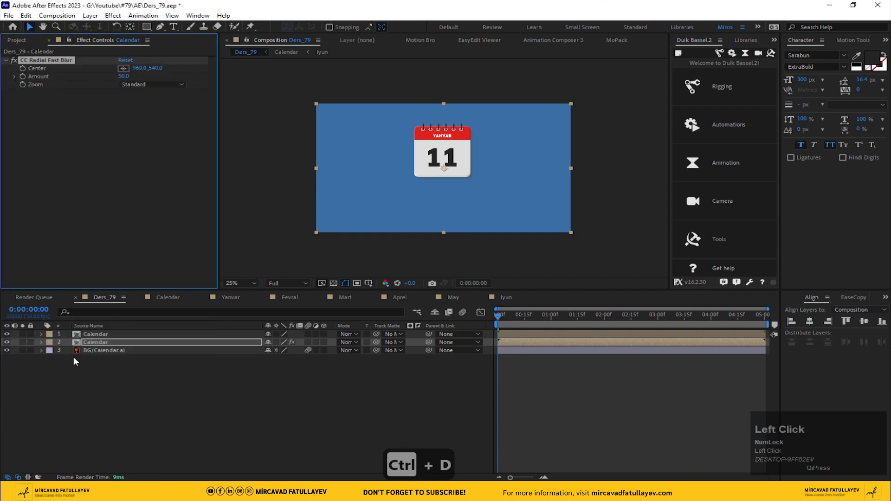
left_click(123, 67)
left_click(310, 99)
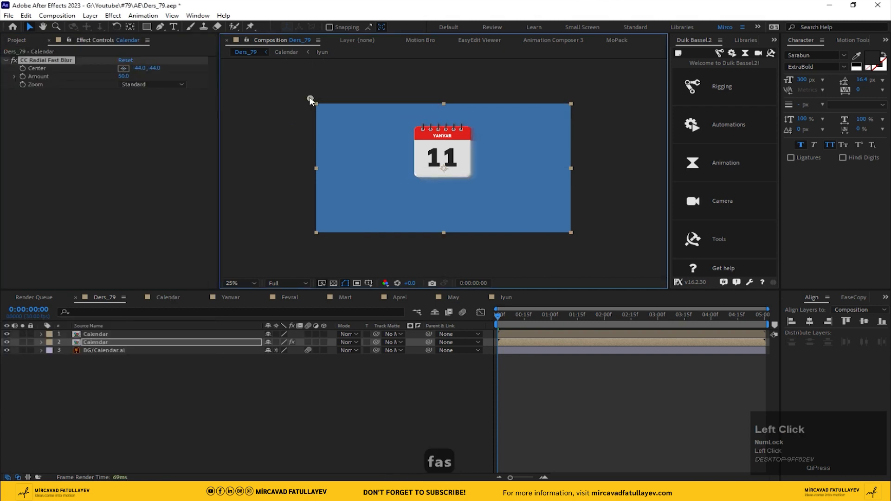
- Add a Fill effect to the lower Calendar copy and set its color to black (000000)
key("ctrl+space")
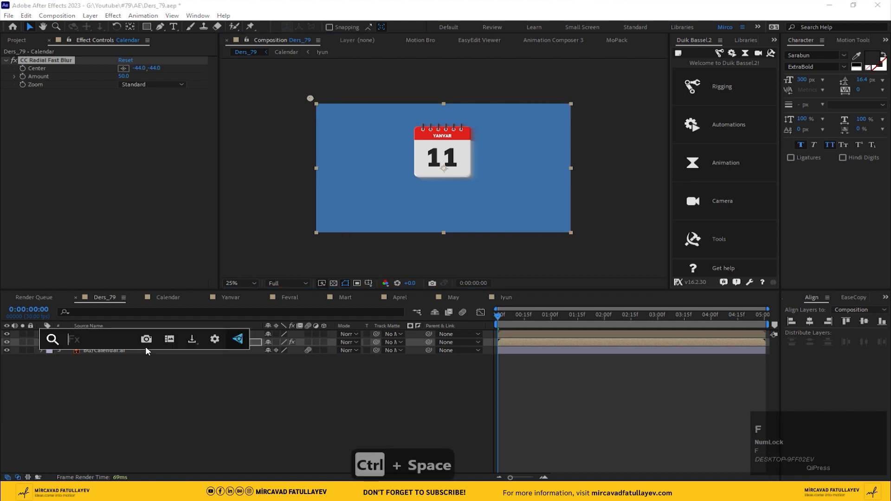
type("g")
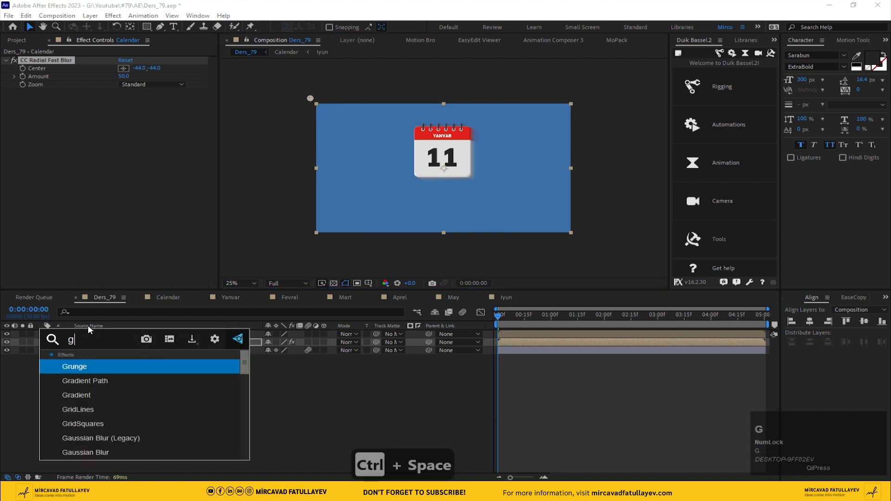
left_click(54, 341)
type("fil")
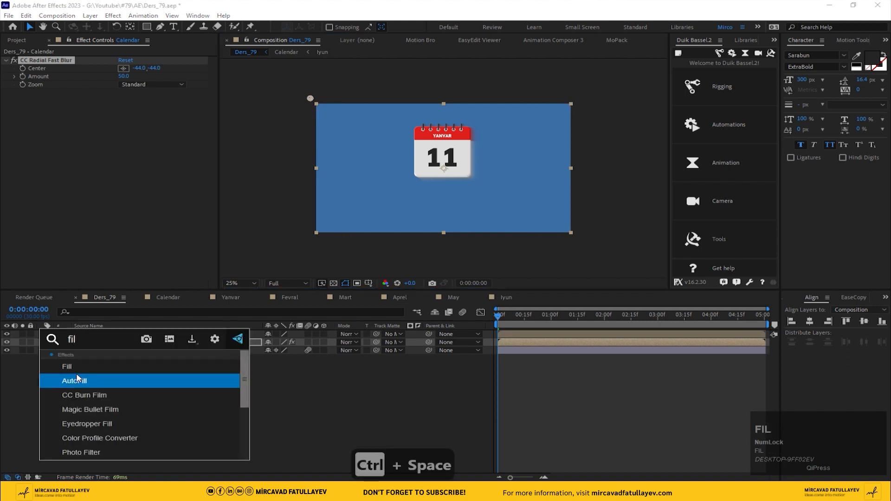
left_click(111, 366)
left_click(123, 117)
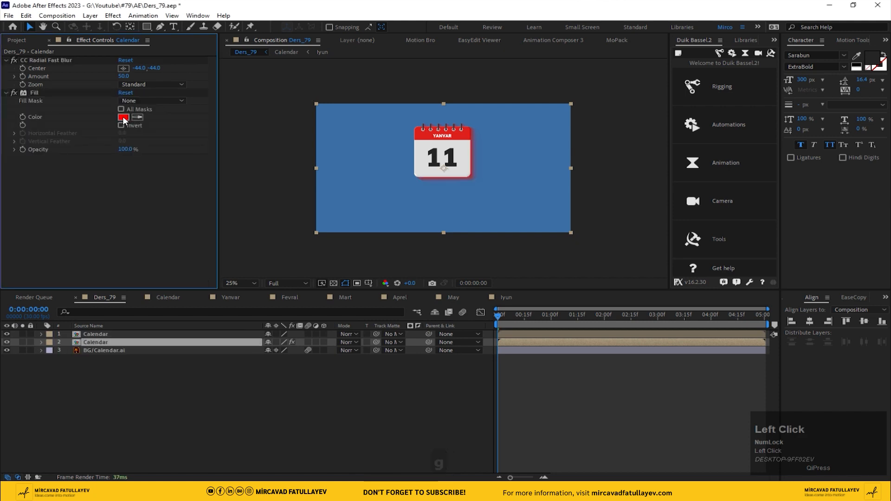
left_click_drag(93, 272, 19, 349)
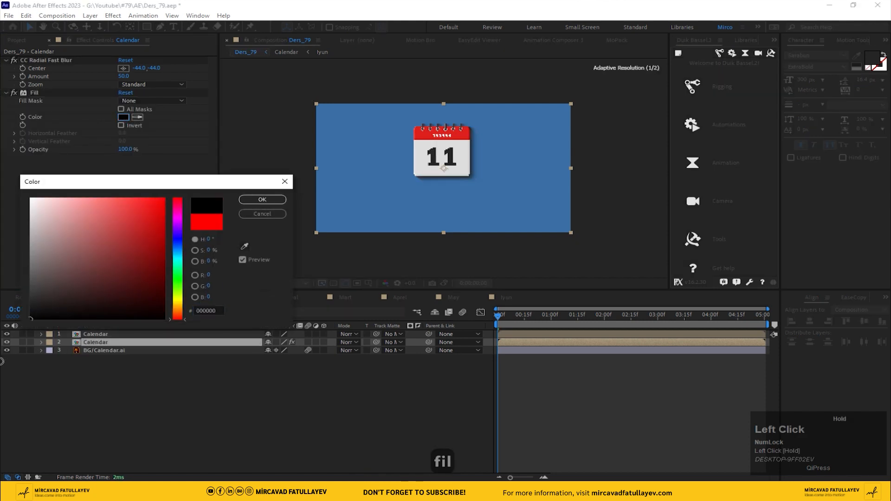
left_click(263, 199)
- Check the shadow around the calendar up close and raise the CC Radial Fast Blur amount to 75
scroll(451, 184, "up", 4)
middle_click(464, 190)
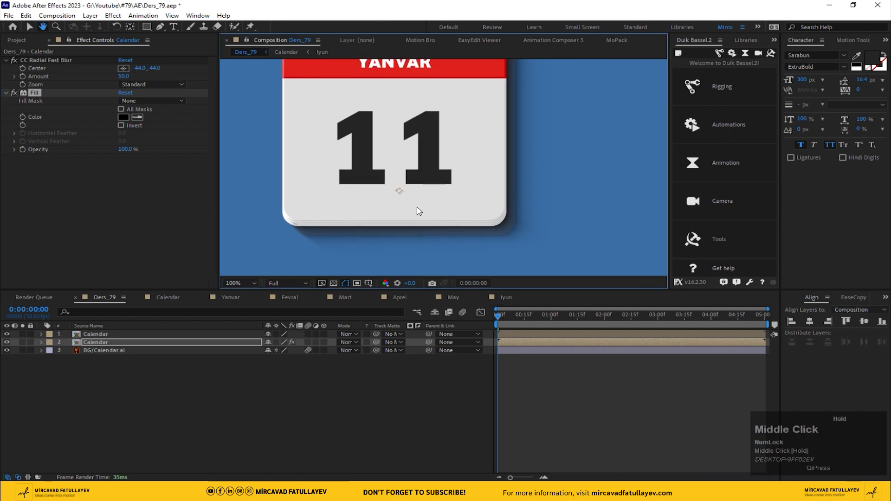
scroll(414, 203, "down", 3)
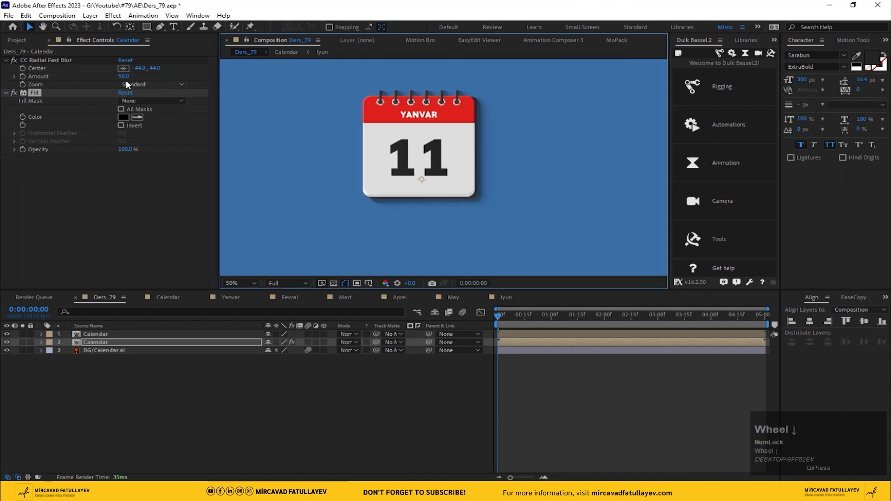
left_click_drag(124, 76, 139, 75)
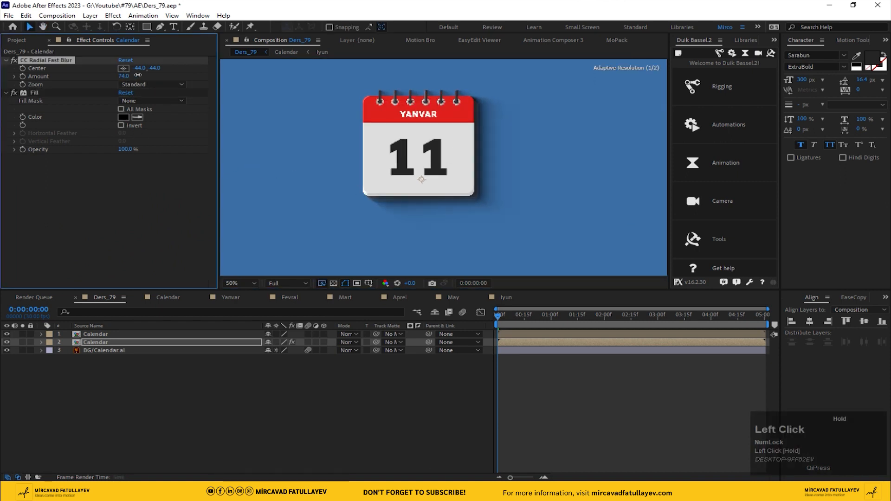
- Set the blending mode of the Shadow layer inside the Calendar composition to Multiply
double_click(94, 342)
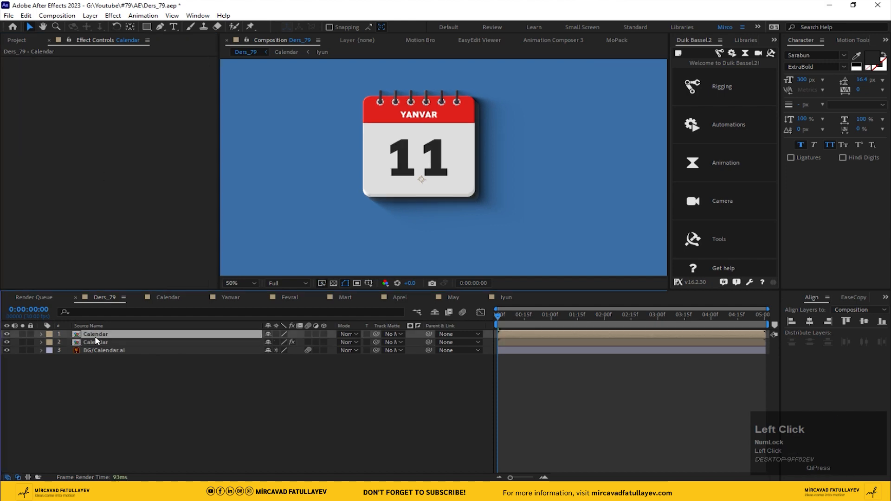
scroll(118, 385, "down", 1)
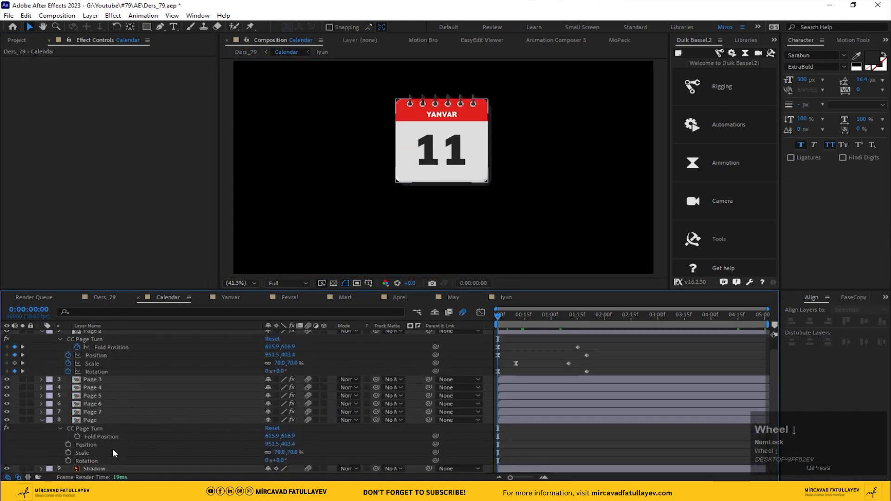
left_click(107, 467)
left_click(350, 469)
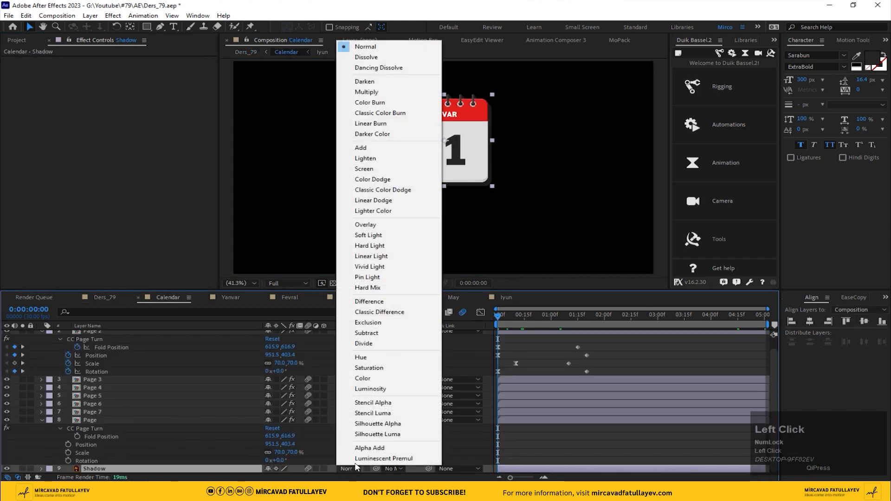
left_click(371, 91)
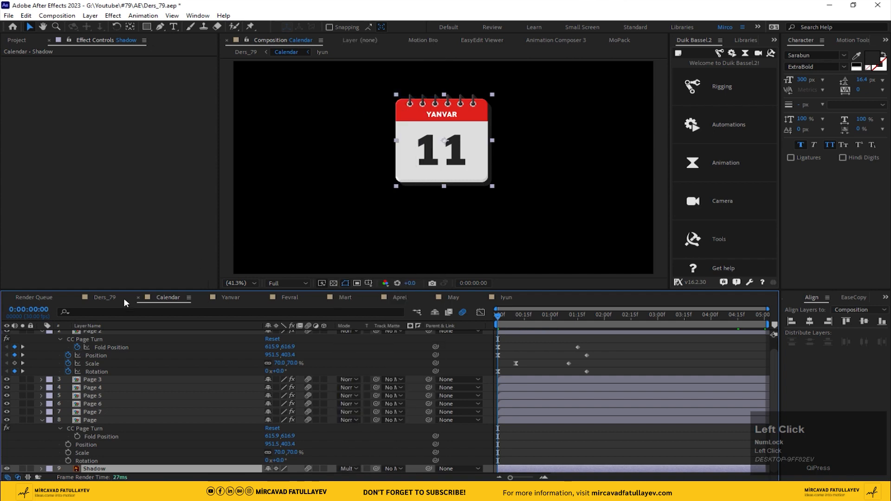
- In Ders_79, set the lower Calendar copy's Fill opacity to 50% and its CC Radial Fast Blur Zoom to Brightest
left_click(99, 295)
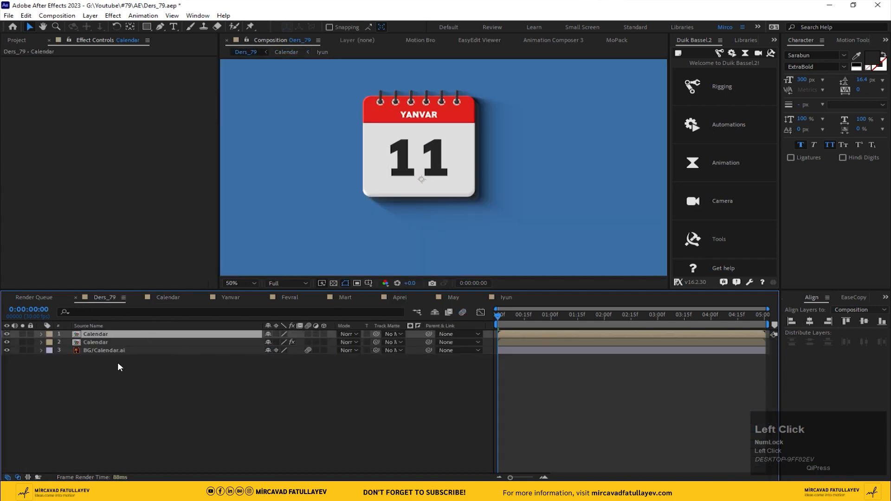
left_click(103, 343)
scroll(433, 128, "down", 1)
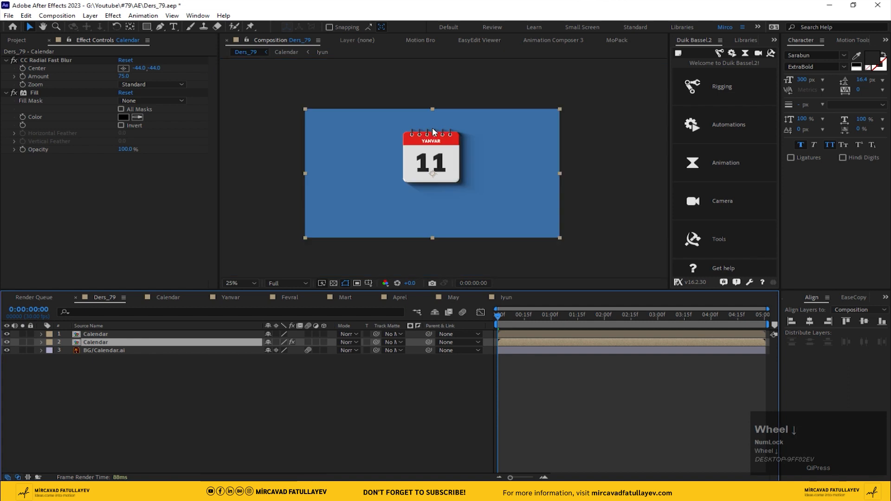
scroll(432, 128, "up", 1)
left_click(128, 149)
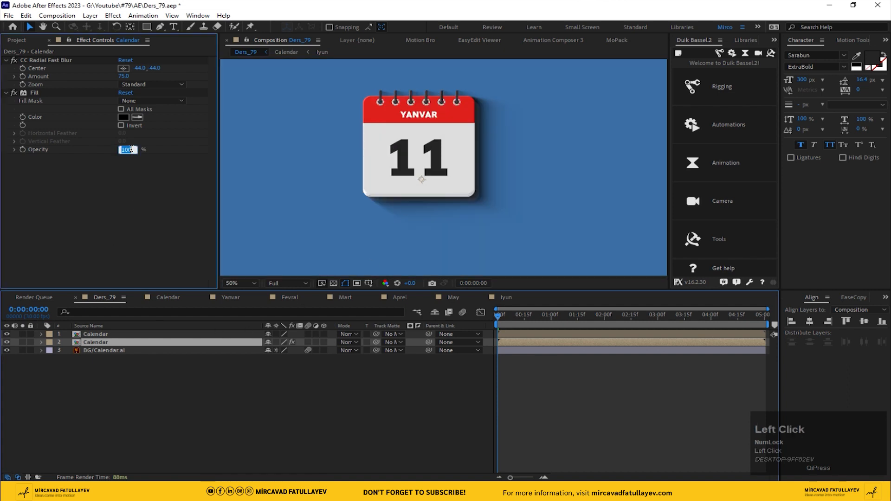
type("50")
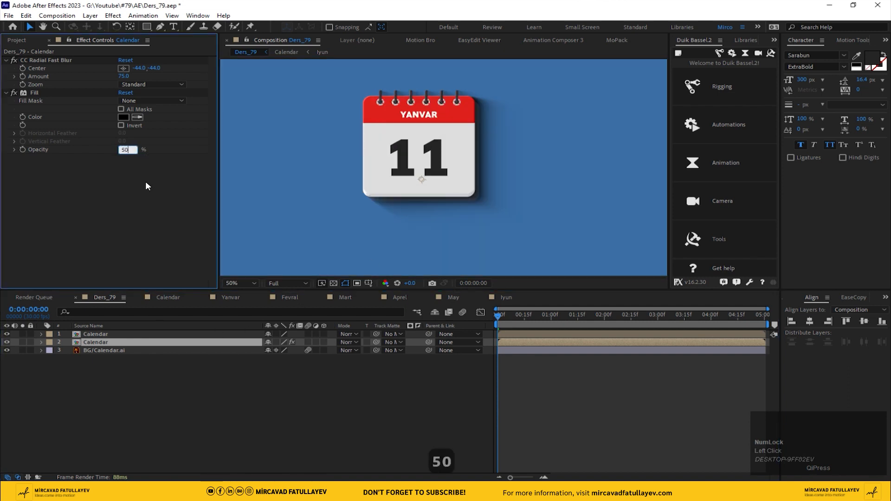
left_click(136, 189)
left_click(158, 84)
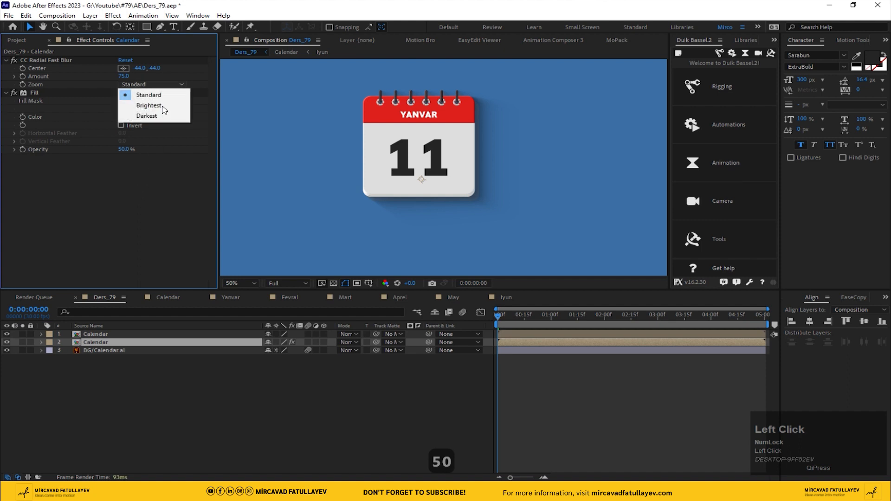
left_click(162, 106)
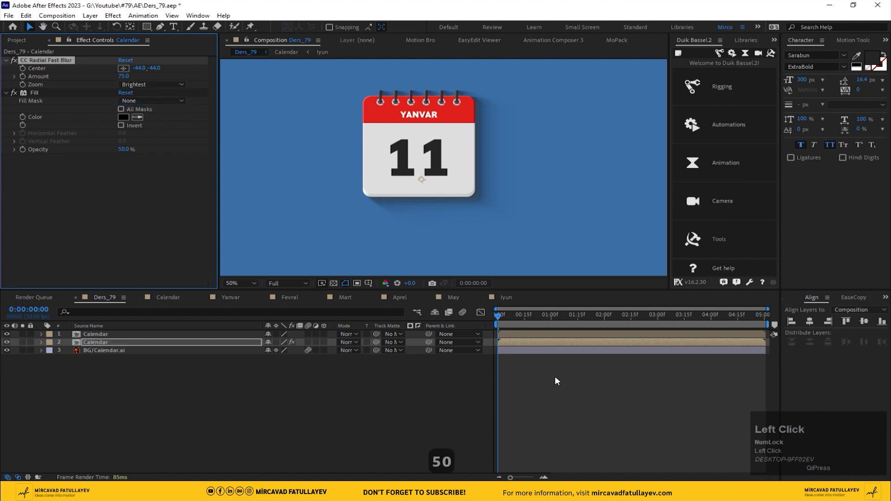
- Fit the Ders_79 composition in the view and preview the animation with its cast shadow
left_click(234, 284)
left_click(238, 300)
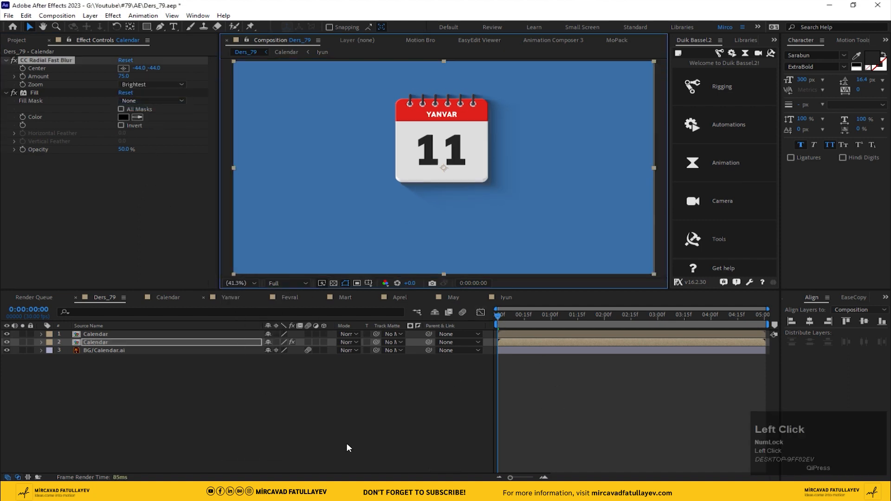
left_click(320, 433)
key("space")
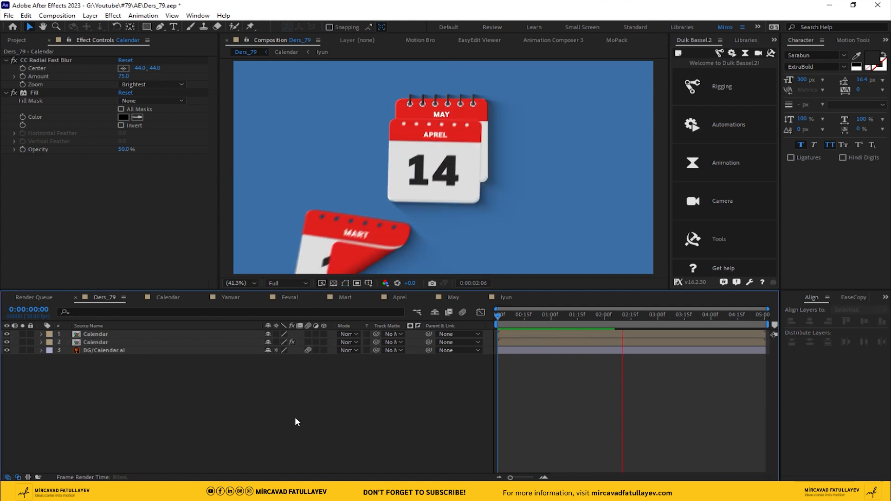